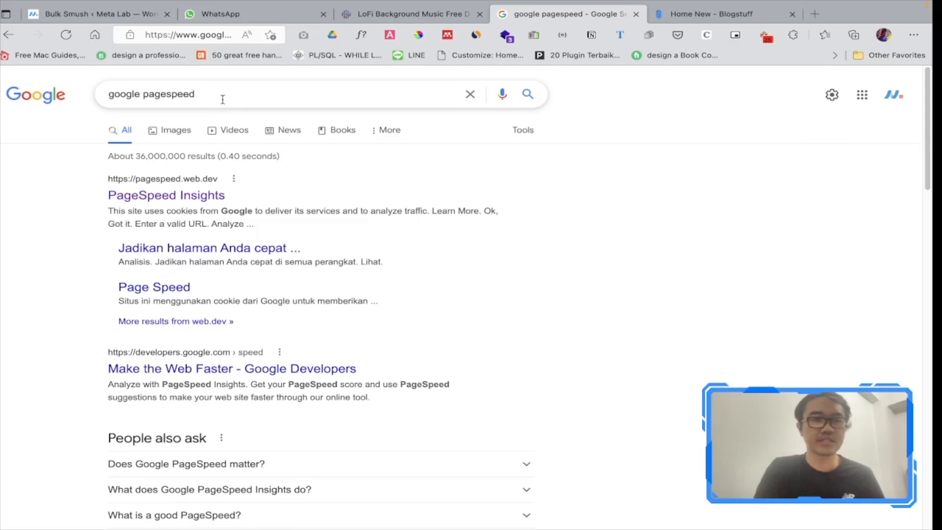
drag(219, 96, 112, 98)
click(43, 116)
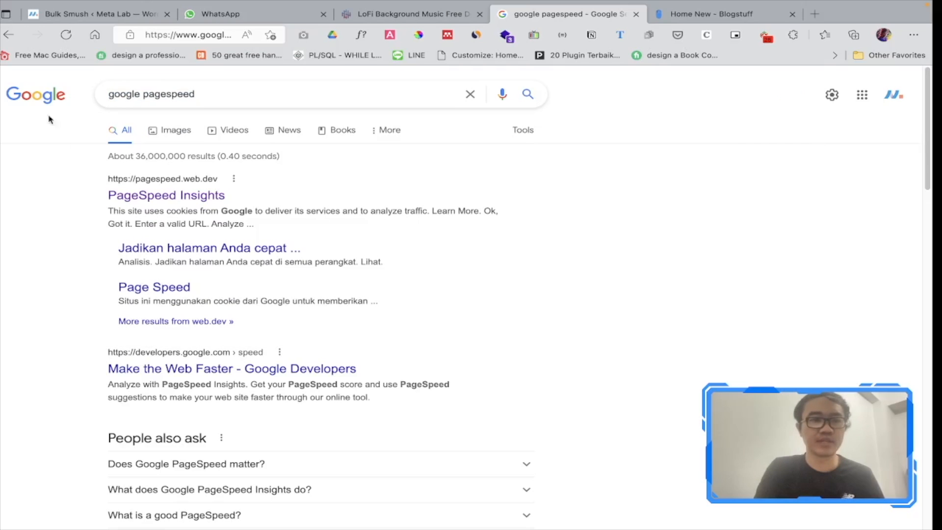
click(168, 196)
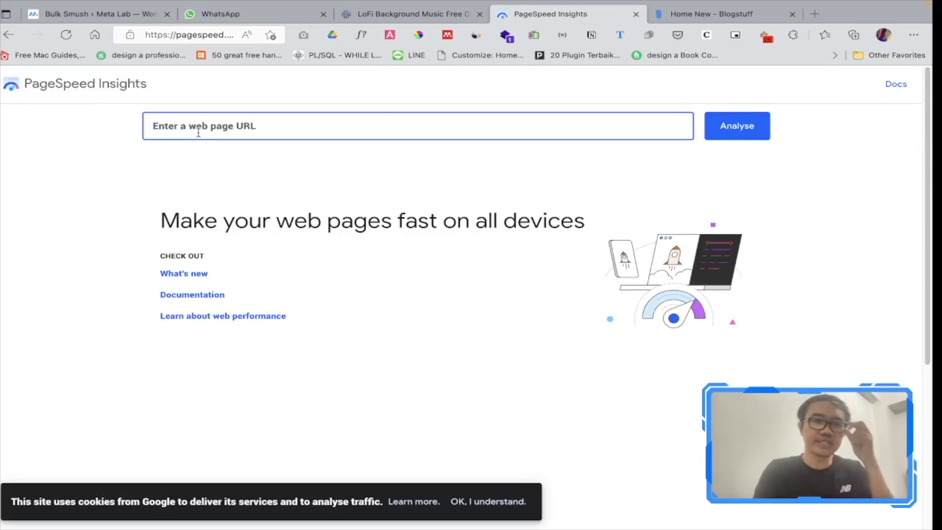
click(198, 131)
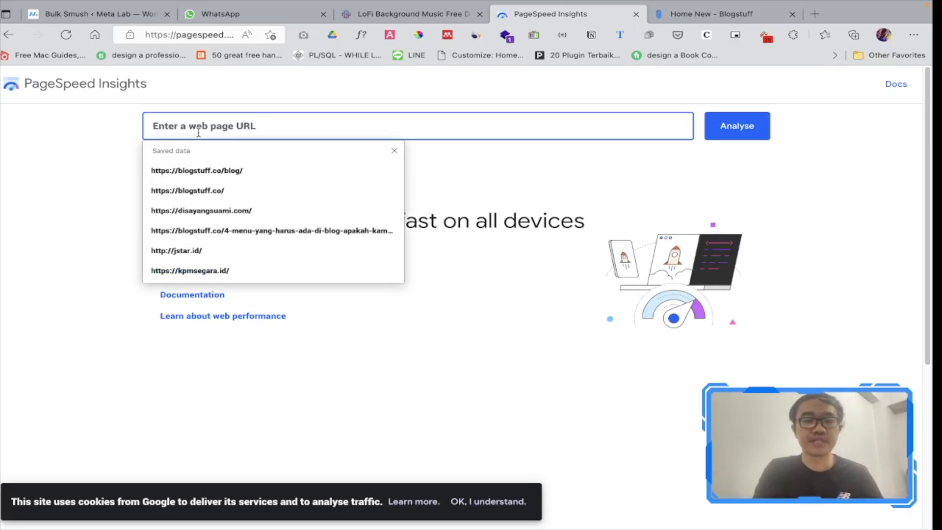
click(214, 193)
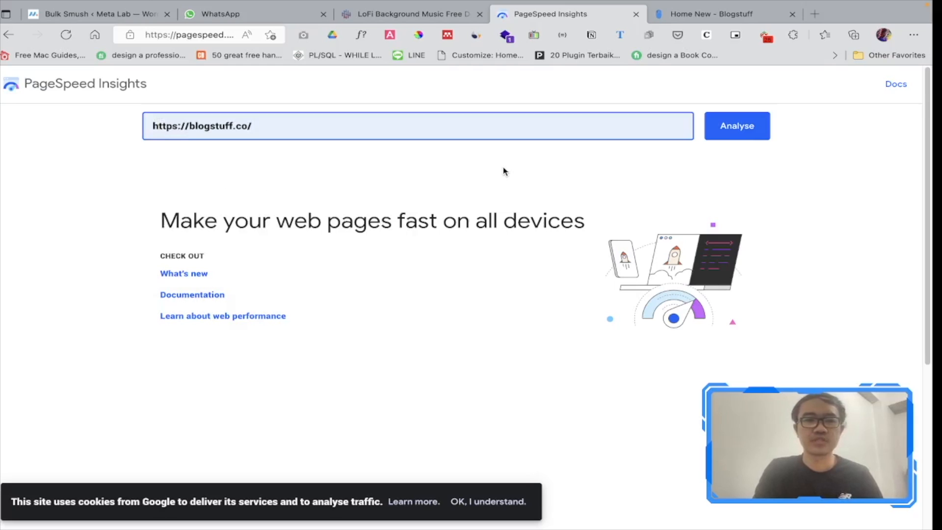
click(731, 127)
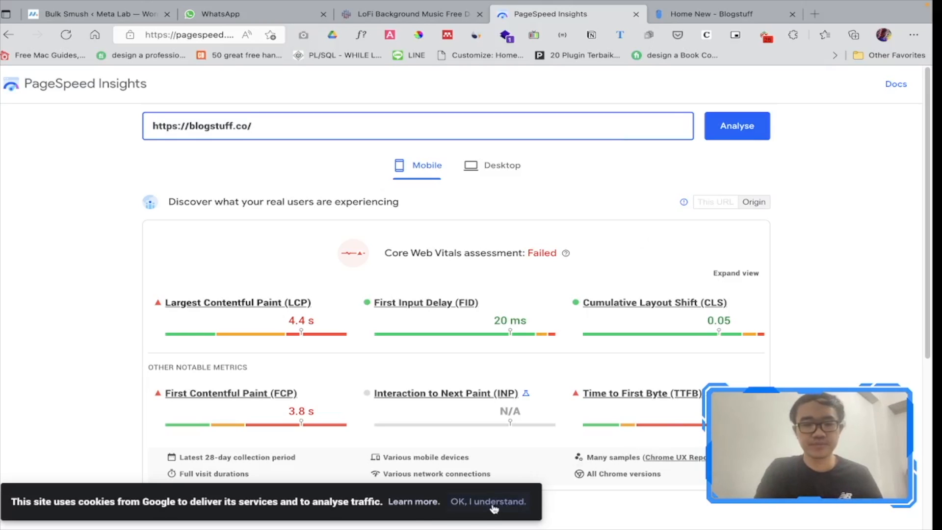
Dismiss the cookie notice and review the Core Web Vitals assessment and performance score in the mobile report
click(478, 501)
scroll(468, 377, down, 5)
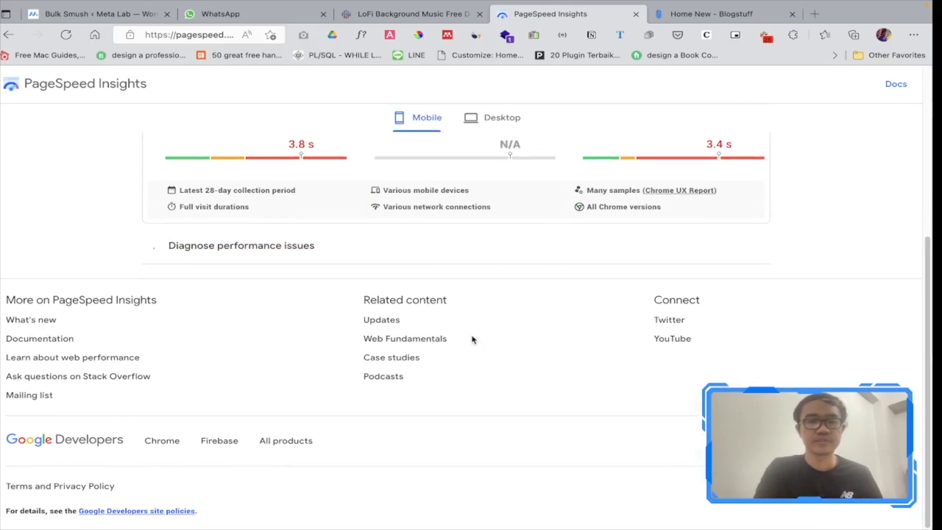
scroll(472, 339, up, 2)
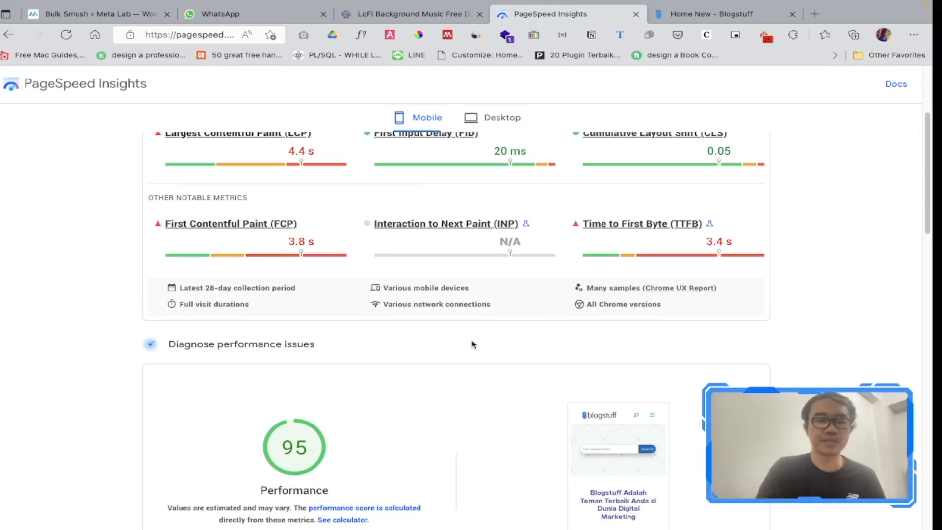
scroll(472, 343, down, 20)
scroll(473, 345, up, 20)
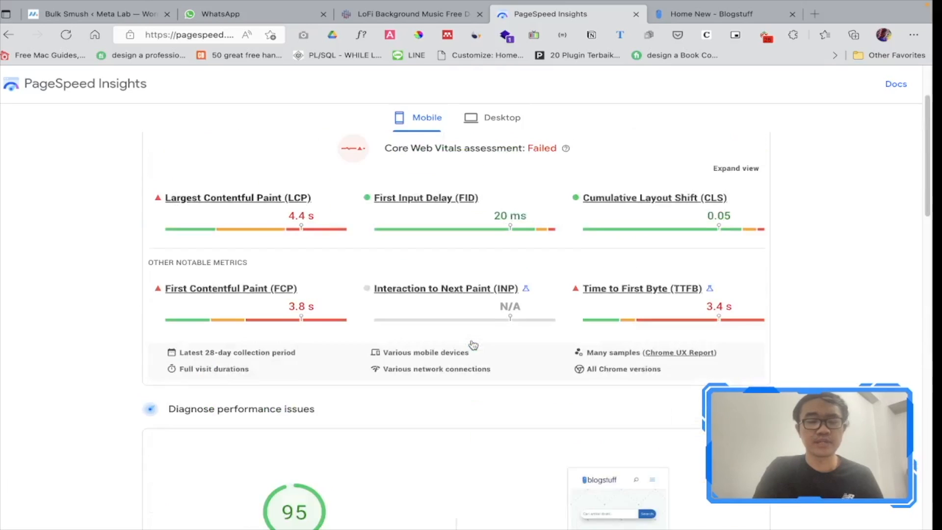
scroll(473, 344, up, 3)
scroll(473, 344, down, 9)
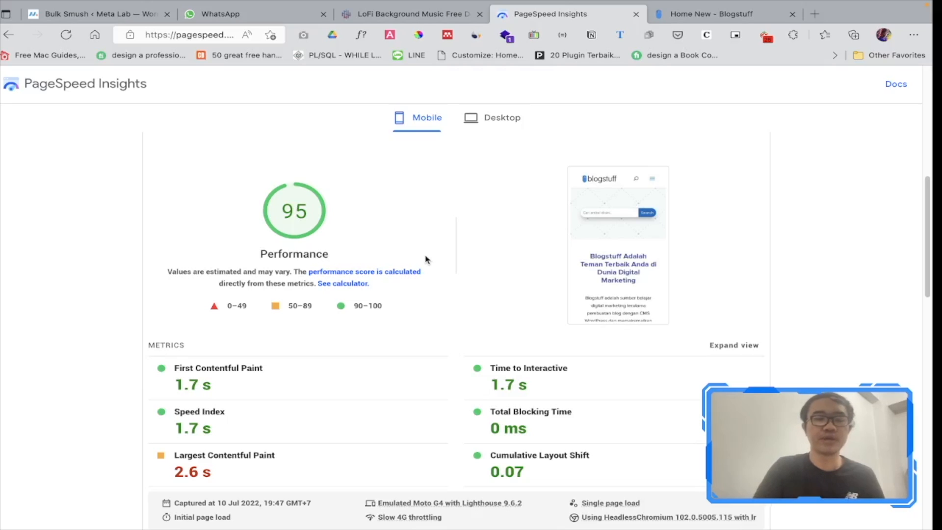
Switch to the desktop report and examine its performance score, metrics, opportunities and diagnostics
click(495, 133)
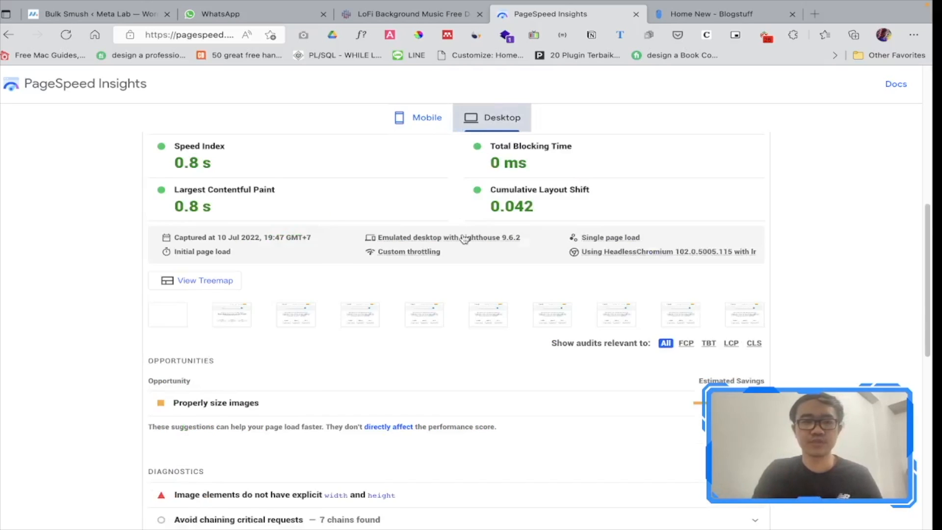
scroll(463, 237, down, 15)
scroll(464, 239, up, 15)
scroll(471, 260, down, 1)
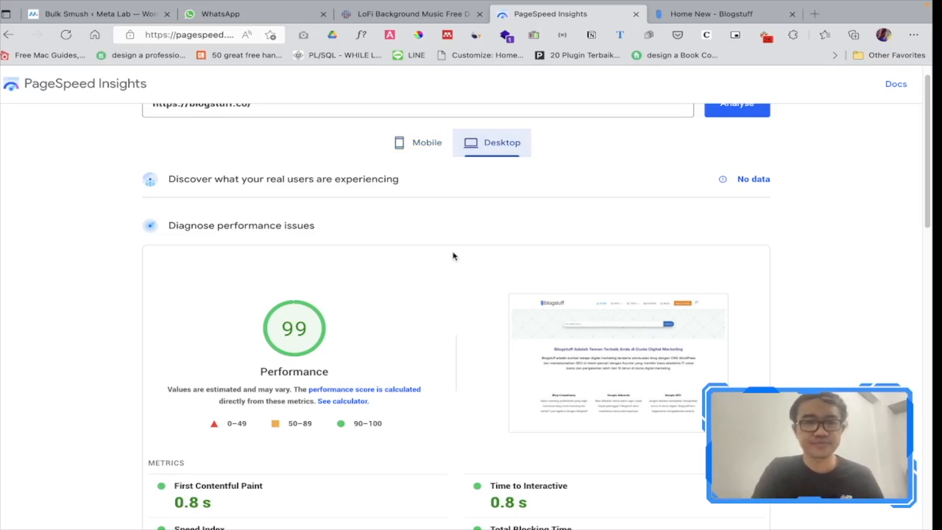
scroll(407, 232, down, 7)
scroll(406, 233, down, 4)
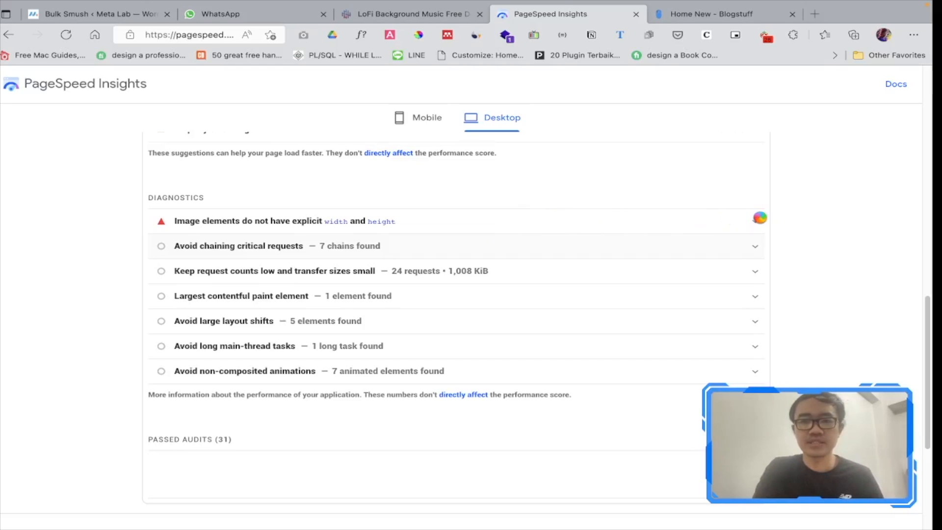
scroll(517, 193, up, 15)
scroll(517, 255, down, 20)
scroll(516, 259, up, 10)
scroll(517, 259, down, 2)
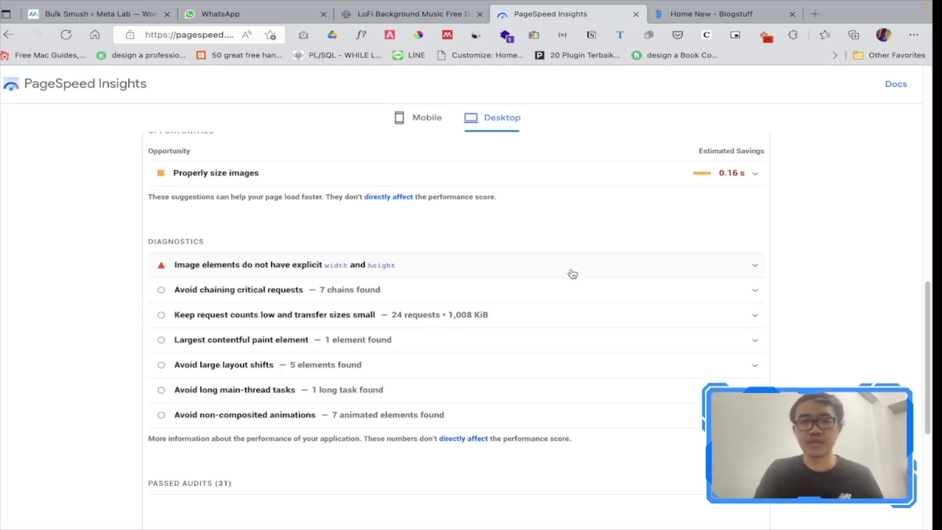
Expand the desktop report's "Properly size images" opportunity and examine the listed images with their resource sizes and potential savings
scroll(659, 242, up, 1)
click(741, 201)
double_click(747, 205)
scroll(499, 275, down, 3)
scroll(373, 171, down, 1)
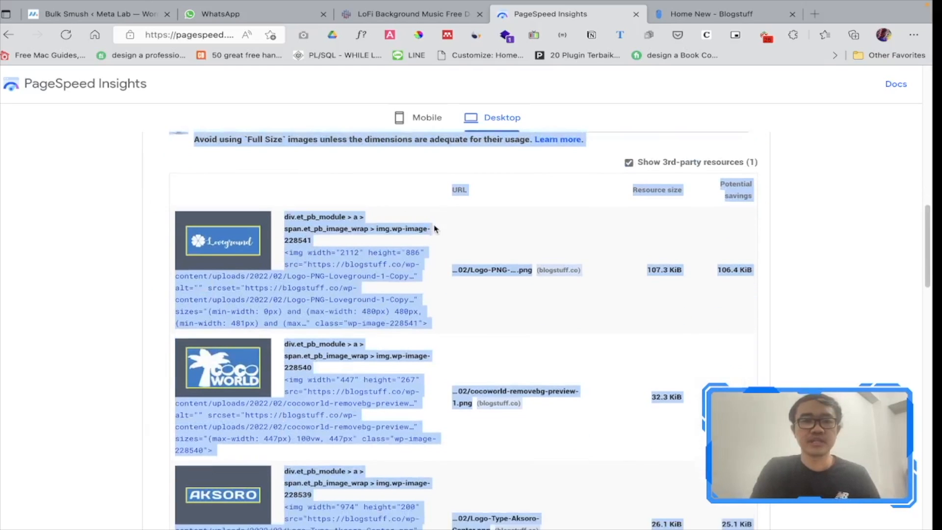
click(69, 240)
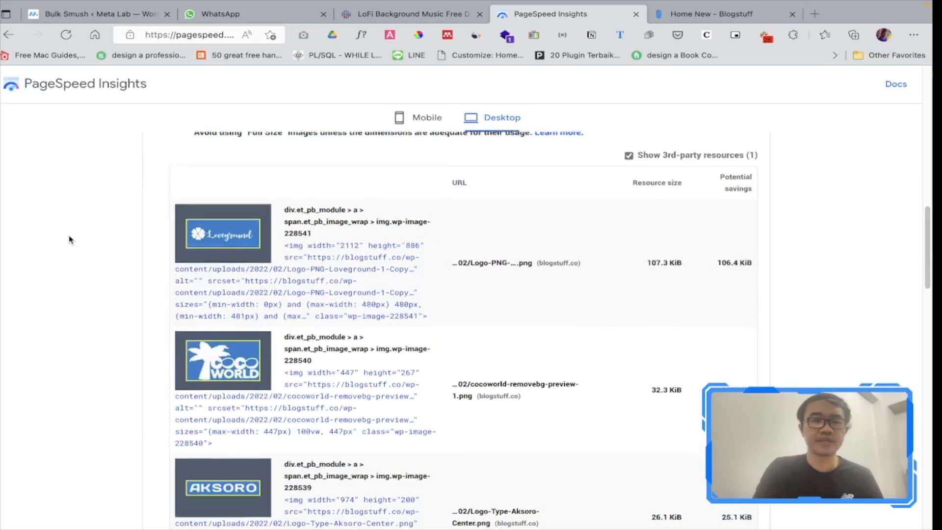
scroll(69, 240, down, 1)
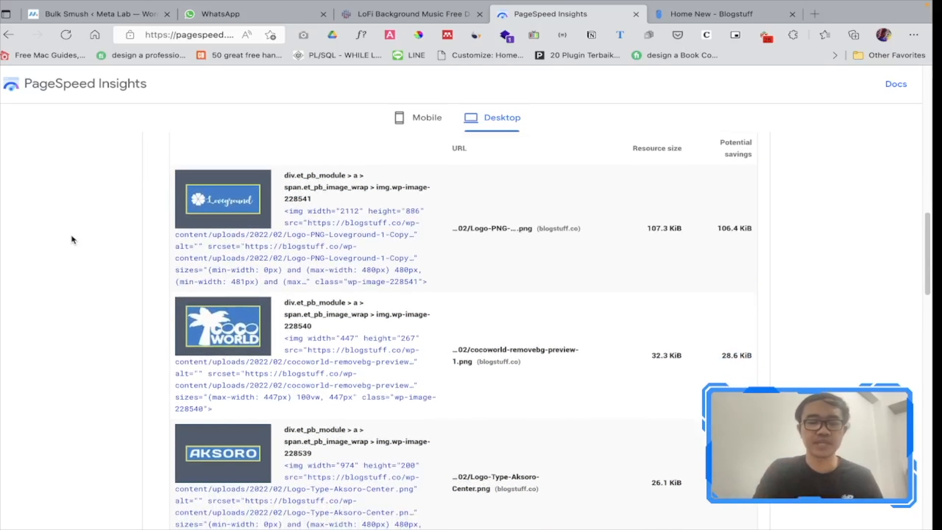
scroll(78, 241, down, 1)
scroll(616, 224, up, 1)
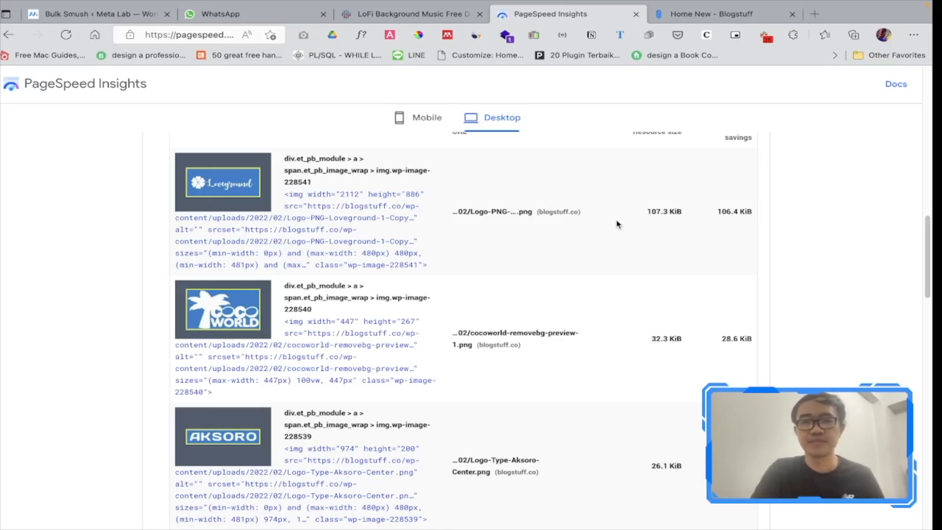
scroll(594, 227, up, 1)
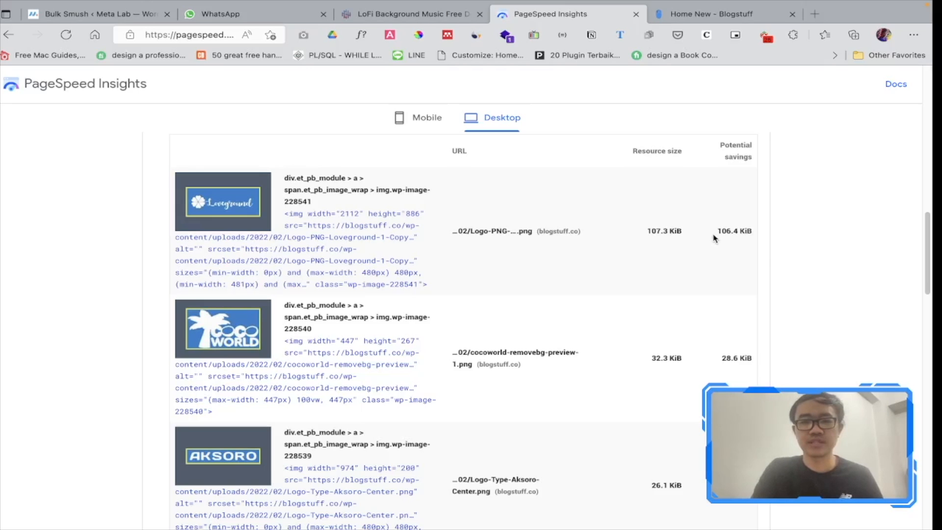
scroll(691, 237, down, 10)
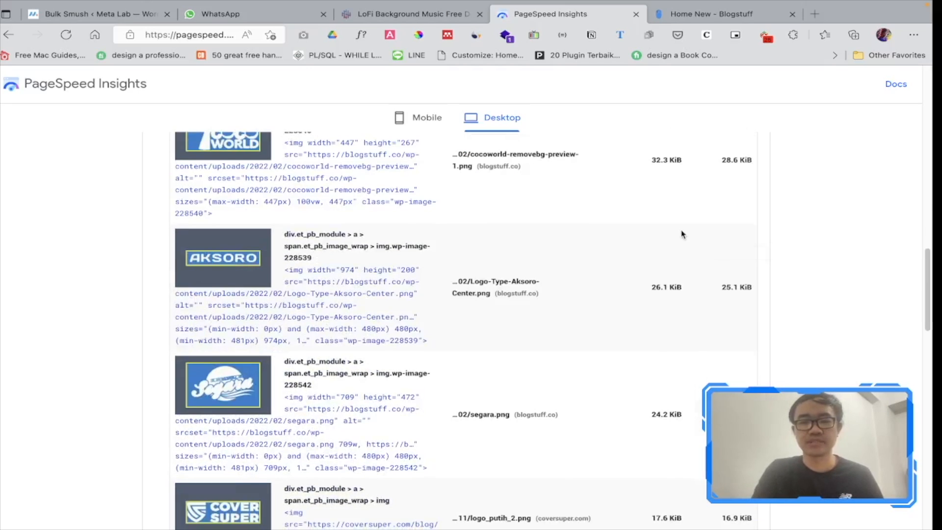
scroll(658, 213, up, 8)
scroll(682, 236, down, 5)
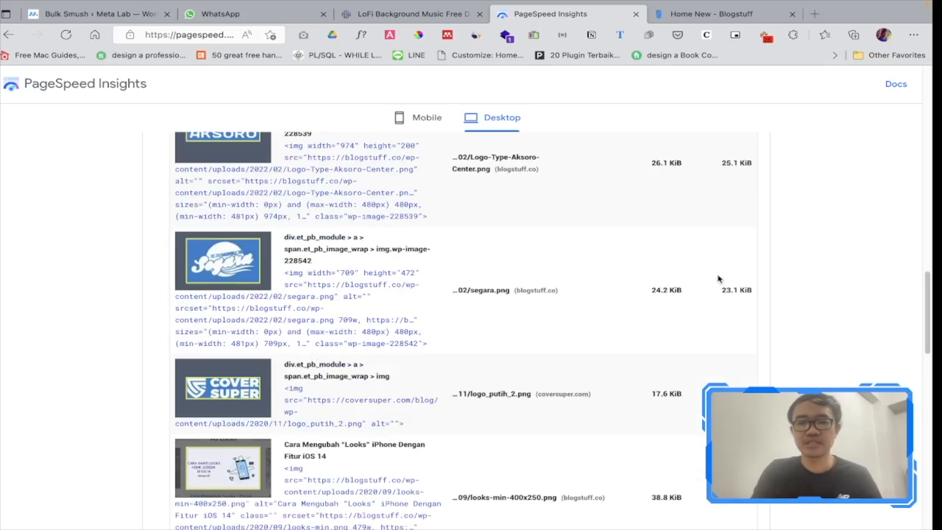
scroll(631, 305, up, 12)
scroll(631, 300, down, 1)
scroll(608, 309, up, 2)
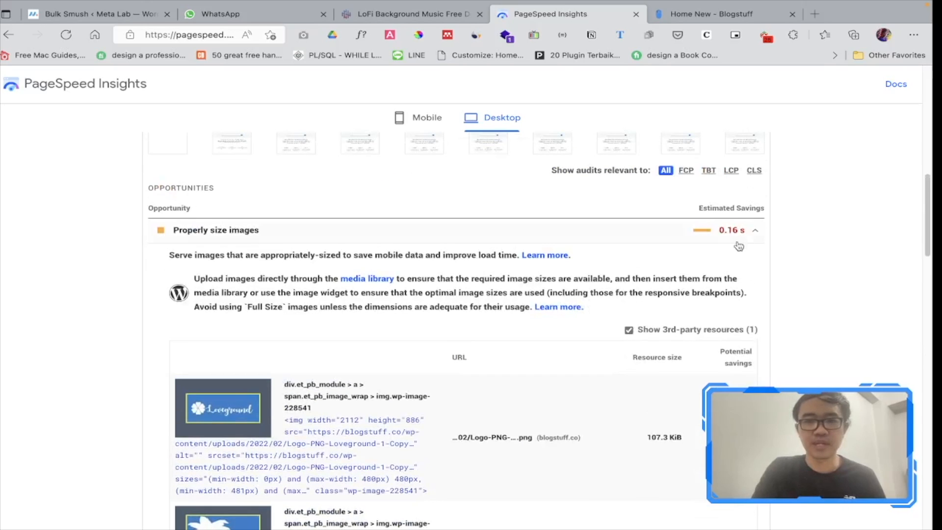
Collapse the "Properly size images" opportunity and look over the desktop report's diagnostics list
click(754, 231)
click(753, 231)
scroll(644, 311, down, 10)
scroll(644, 310, down, 10)
scroll(643, 309, up, 15)
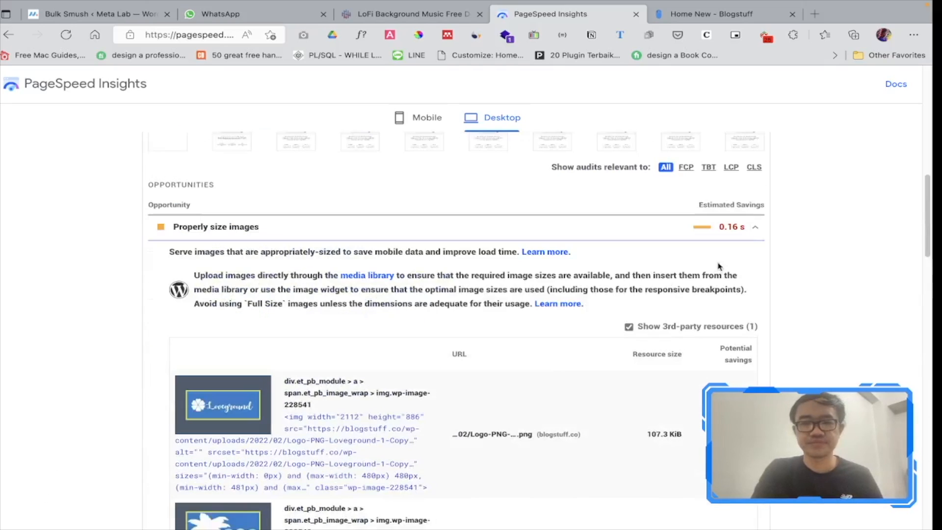
click(741, 239)
scroll(543, 278, down, 1)
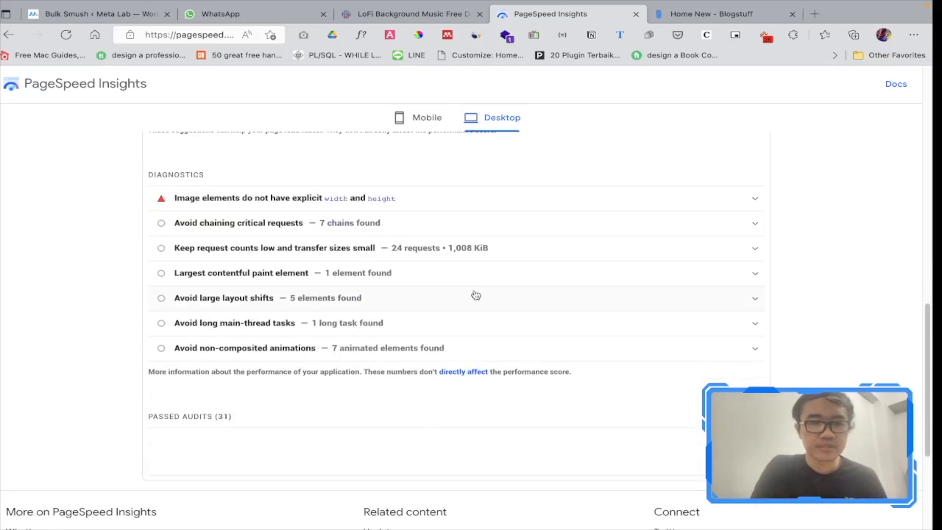
scroll(478, 291, down, 1)
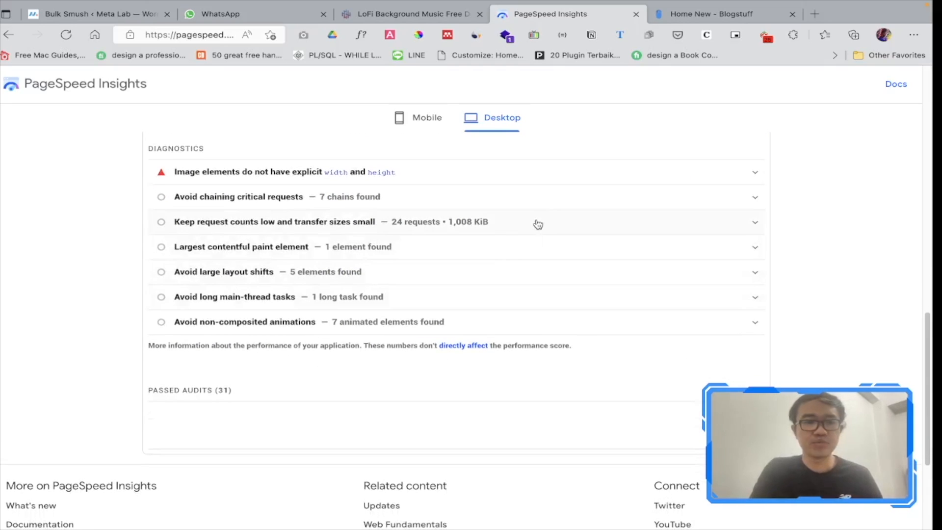
scroll(537, 224, down, 2)
scroll(536, 225, up, 15)
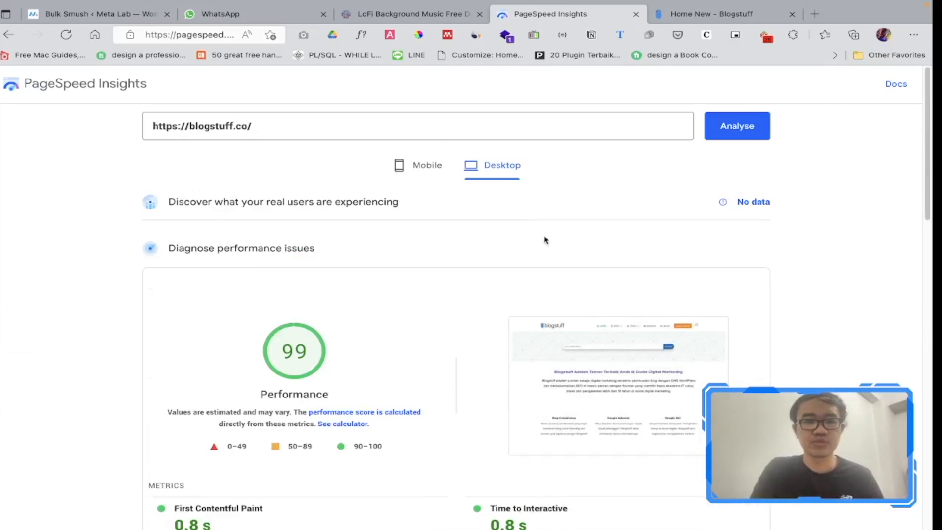
Return to the mobile report and examine its opportunities and diagnostics lists
click(421, 165)
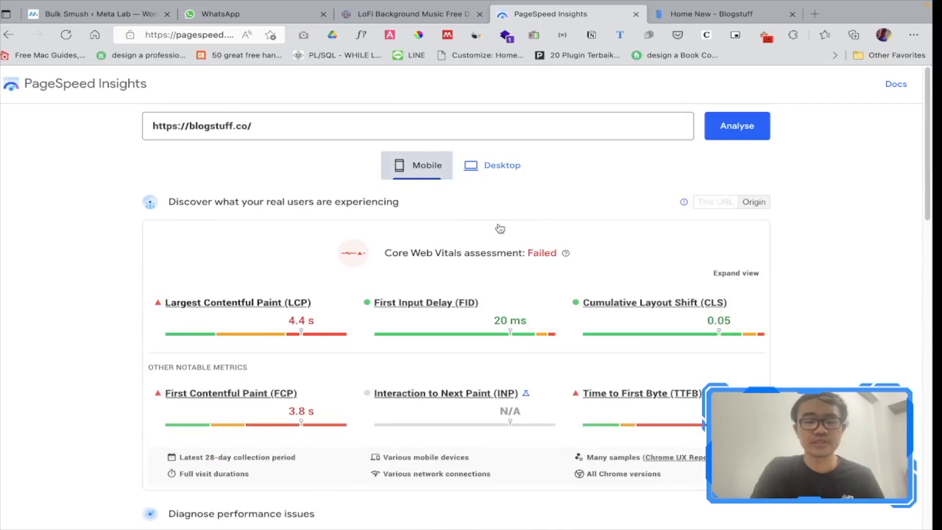
scroll(500, 228, down, 10)
scroll(500, 229, down, 2)
scroll(337, 266, down, 2)
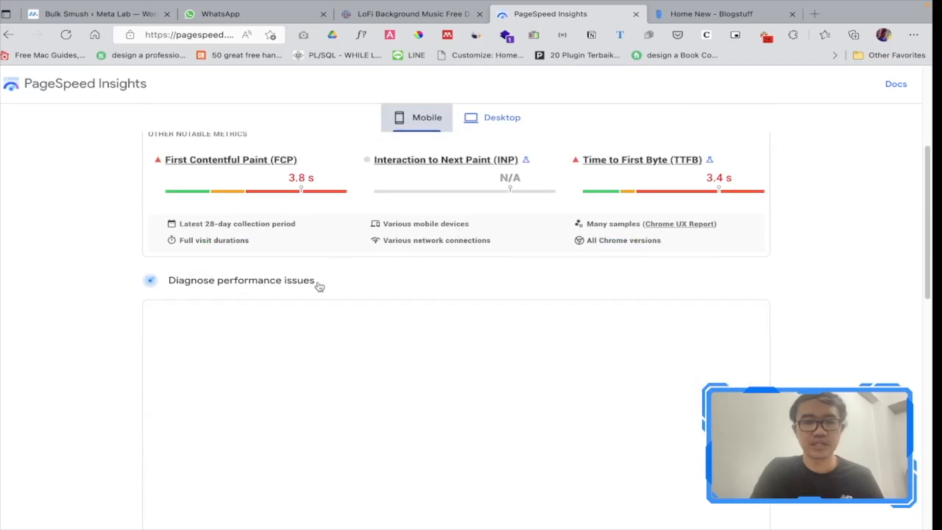
scroll(412, 258, down, 10)
scroll(456, 282, down, 8)
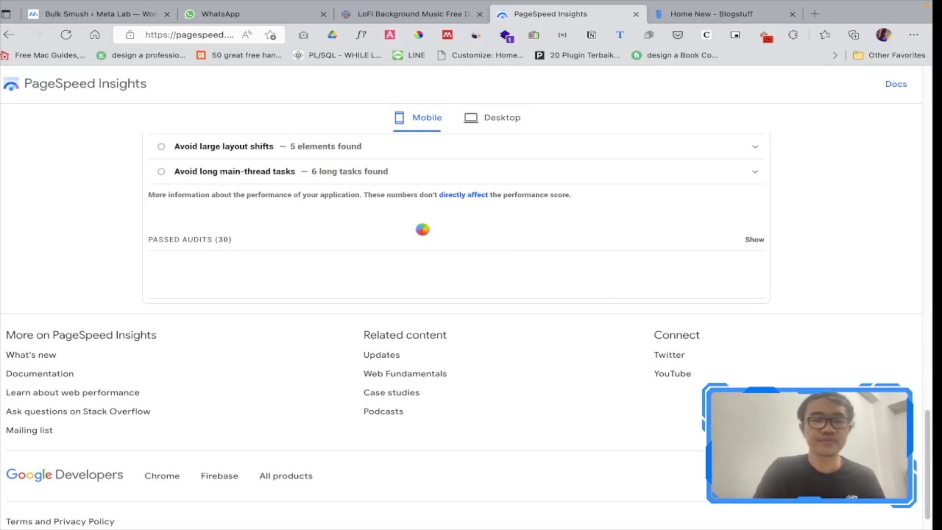
scroll(428, 237, down, 10)
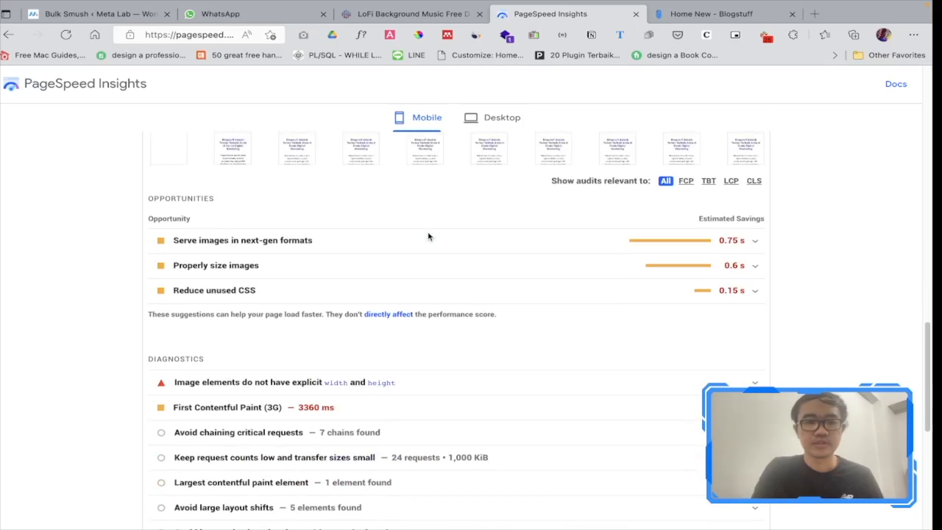
scroll(553, 249, down, 1)
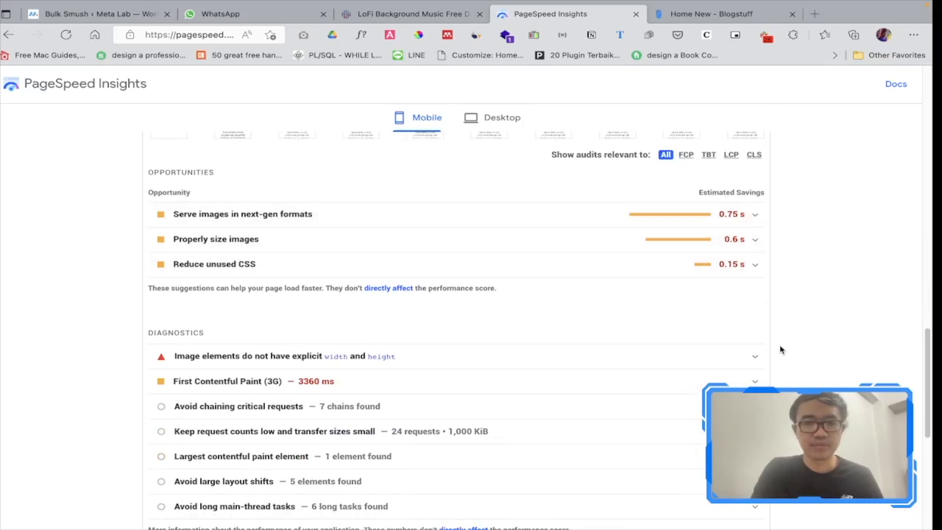
Expand the mobile report's "Properly size images" opportunity and read its recommendations and affected images
click(721, 244)
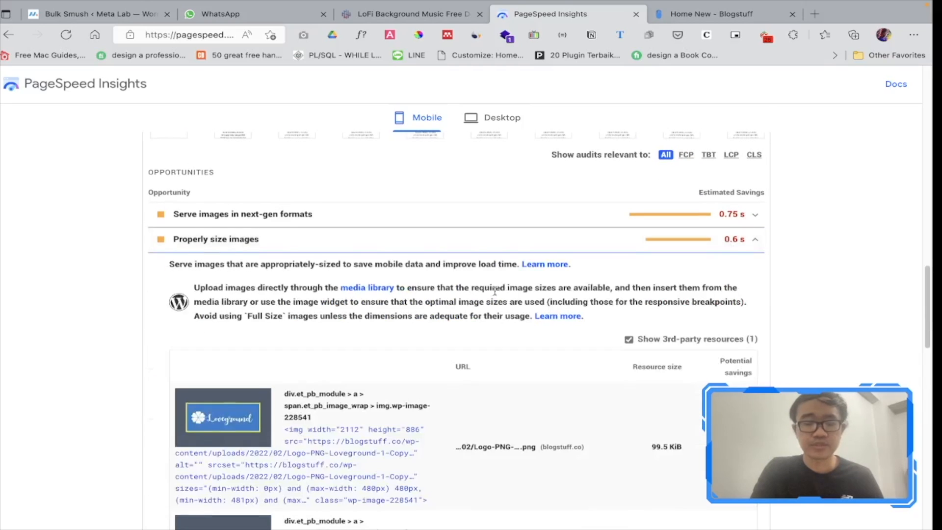
scroll(494, 291, down, 5)
scroll(419, 279, up, 4)
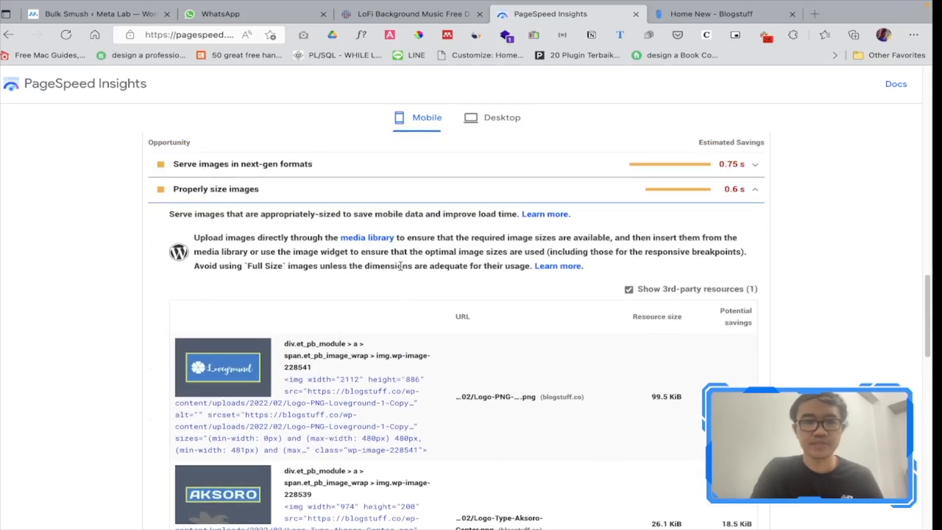
Expand "Serve images in next-gen formats" in the mobile report and look through its image list down to the diagnostics
click(742, 167)
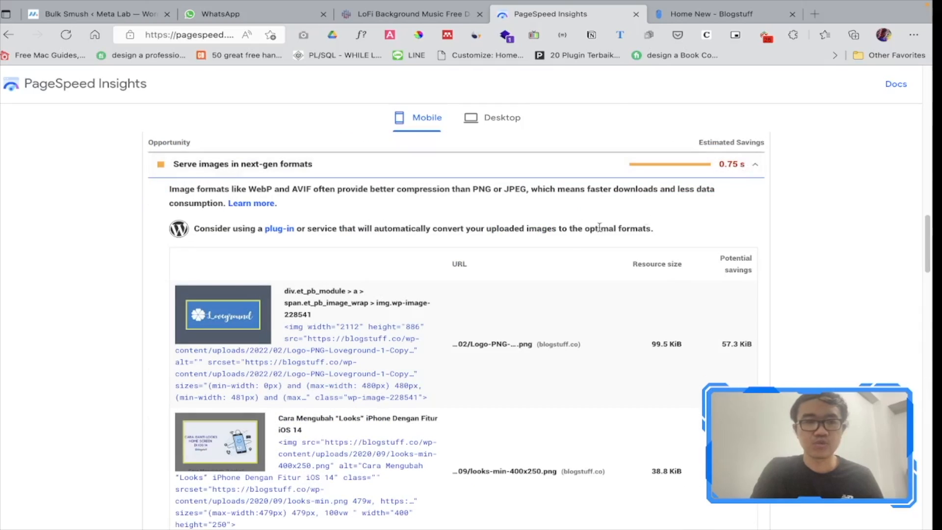
scroll(568, 241, down, 5)
scroll(568, 240, down, 12)
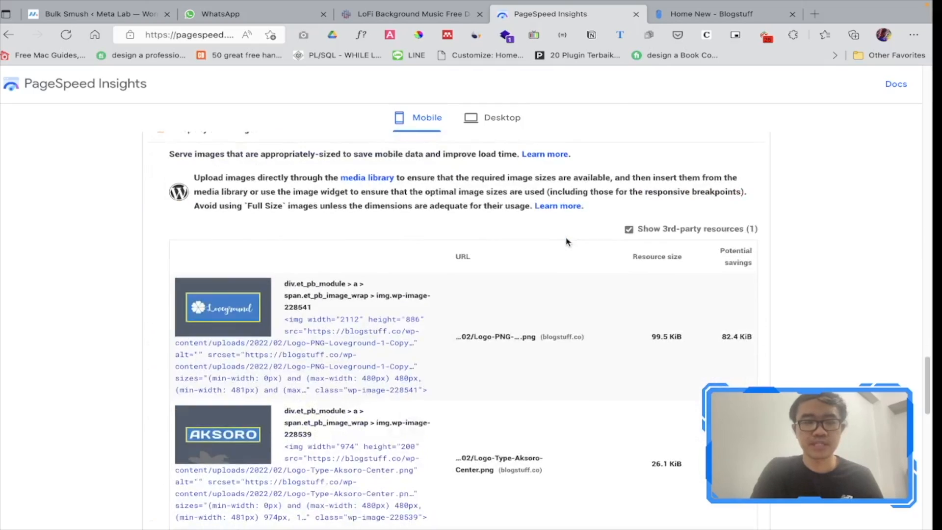
scroll(567, 242, up, 5)
scroll(566, 242, down, 15)
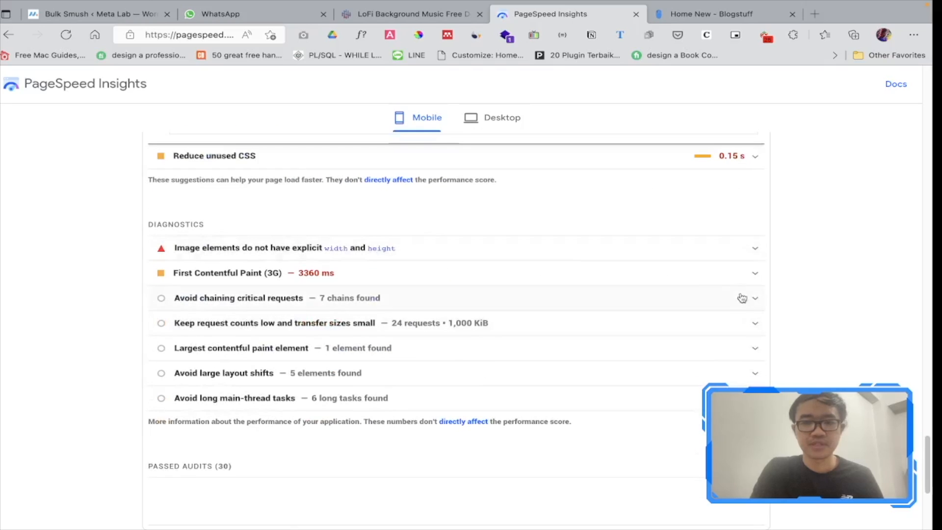
Expand "Reduce unused CSS" in the mobile report, read its recommendation and look over the diagnostics that follow
click(647, 161)
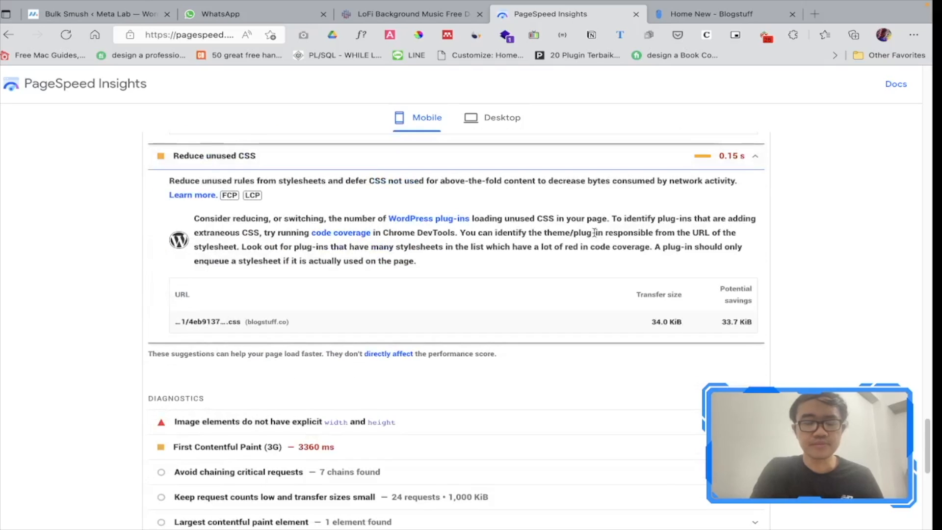
scroll(591, 206, down, 3)
scroll(544, 267, down, 3)
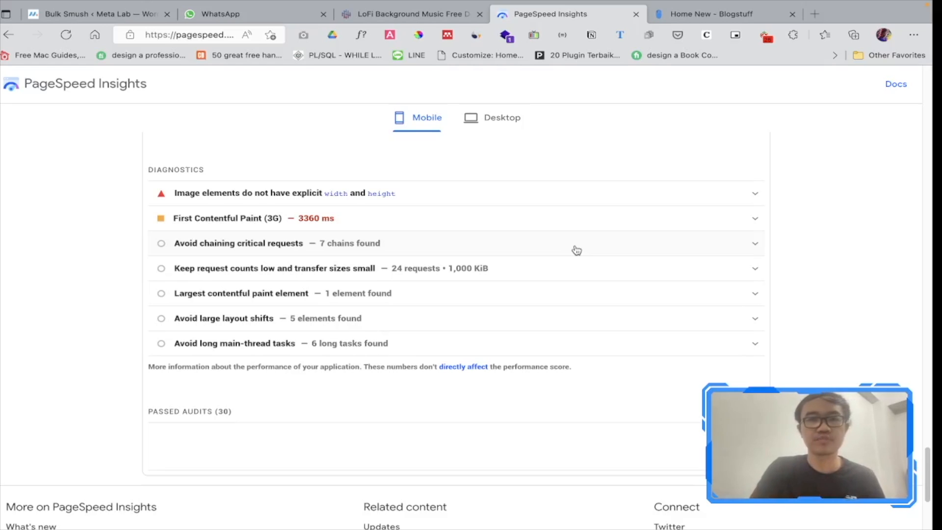
scroll(551, 280, up, 20)
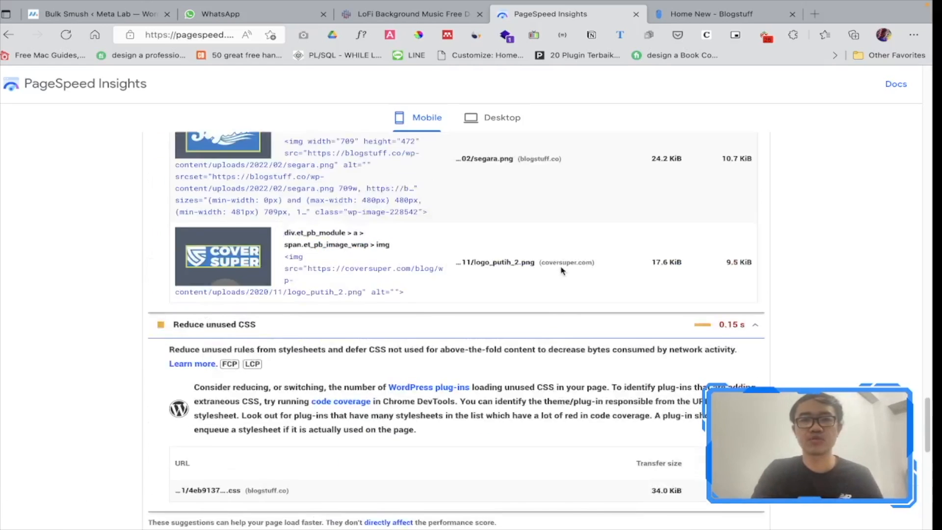
scroll(561, 269, down, 8)
scroll(556, 277, up, 3)
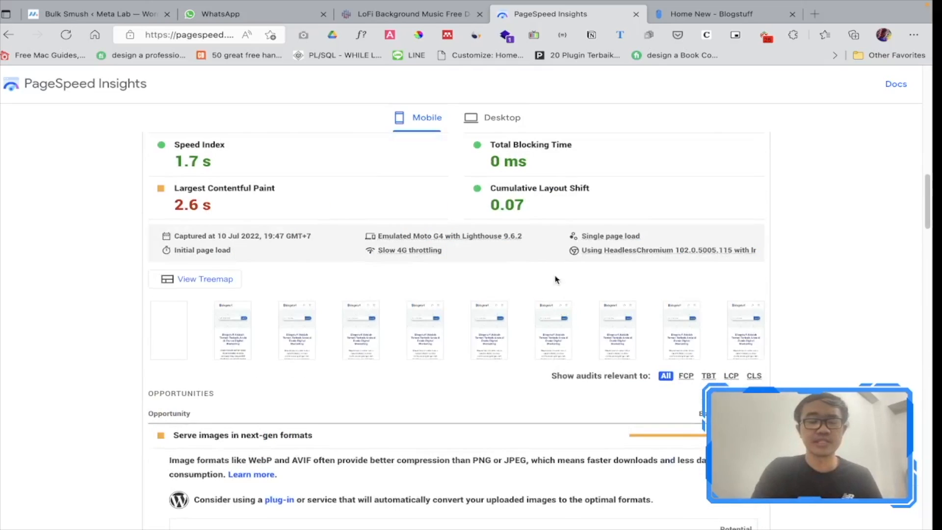
Look through the mobile report's next-gen formats image list and its Core Web Vitals assessment
scroll(419, 291, down, 15)
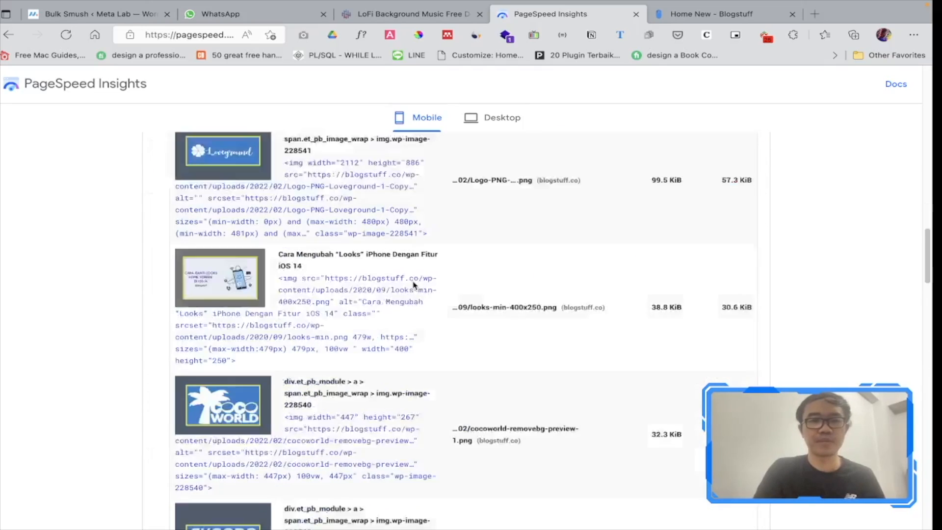
scroll(414, 284, up, 18)
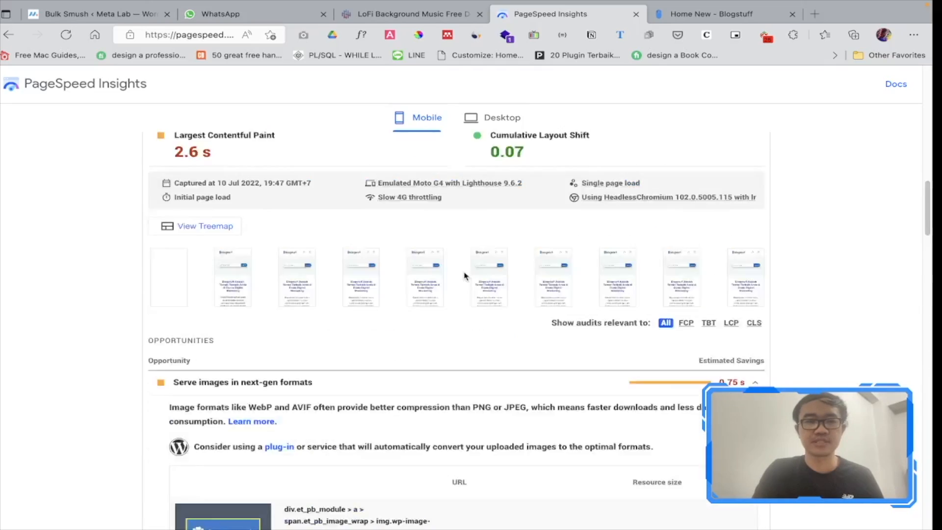
scroll(435, 288, down, 3)
scroll(373, 278, up, 10)
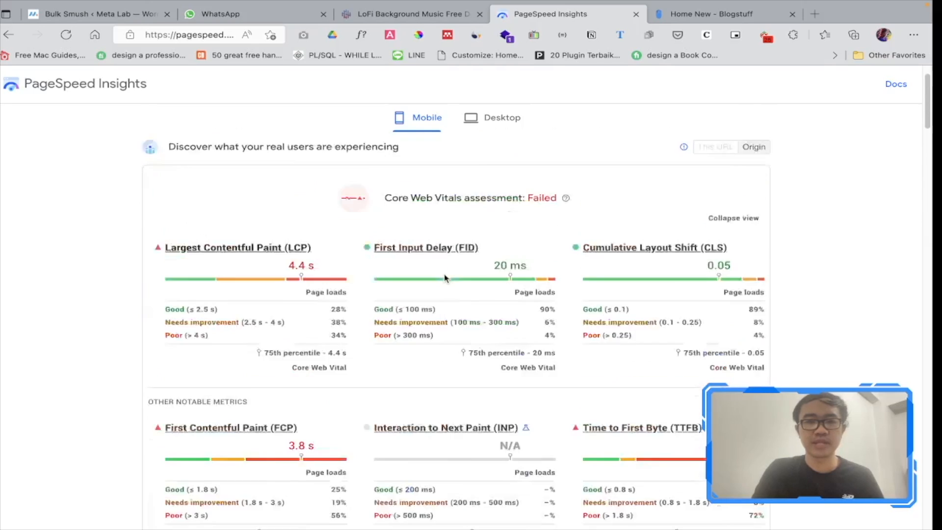
scroll(443, 282, down, 5)
scroll(456, 245, up, 5)
Switch to the desktop report and highlight its Performance score
click(493, 162)
scroll(520, 275, down, 5)
scroll(499, 278, up, 3)
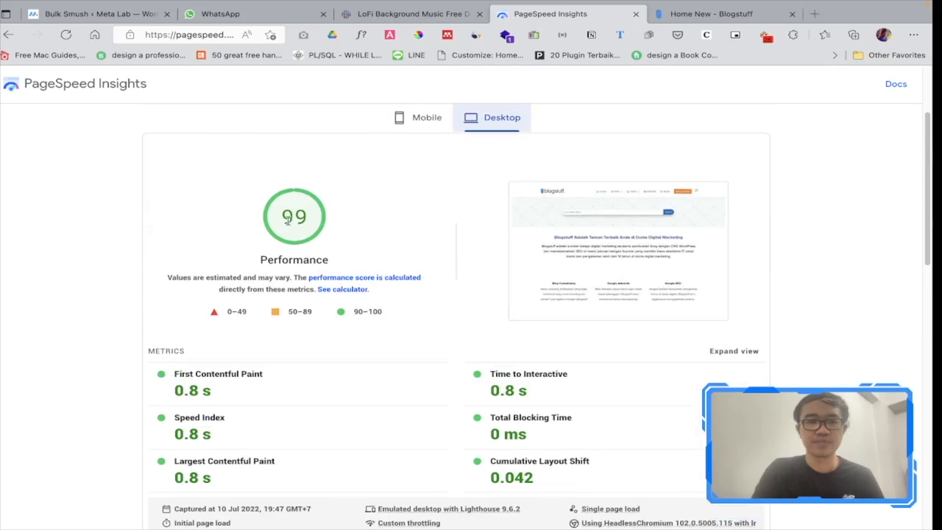
double_click(288, 220)
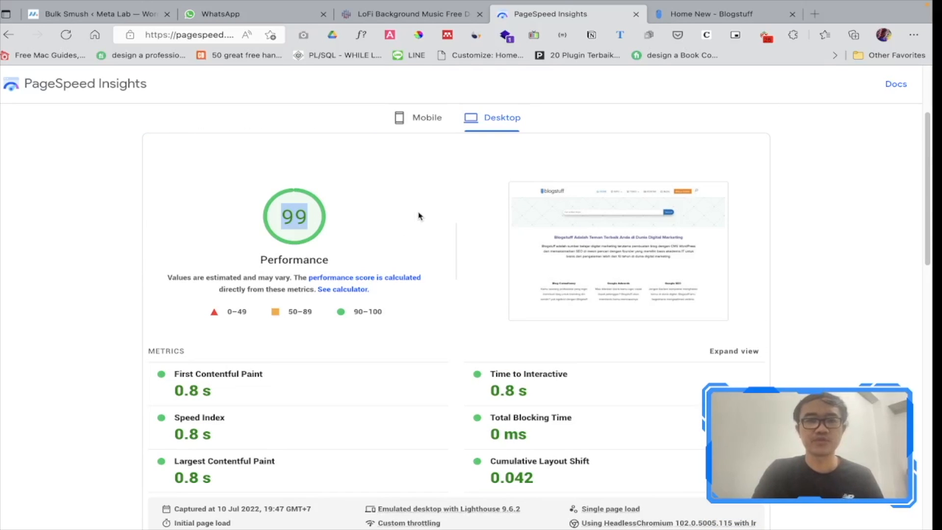
Return to the mobile report and review its Core Web Vitals, opportunities and Performance score
scroll(422, 216, up, 2)
click(427, 119)
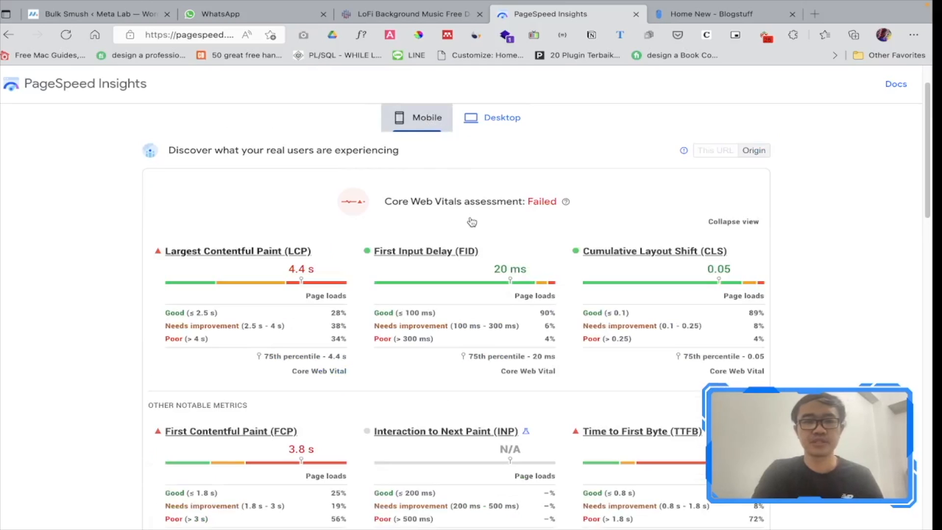
scroll(471, 226, up, 1)
scroll(470, 232, down, 17)
scroll(470, 237, up, 17)
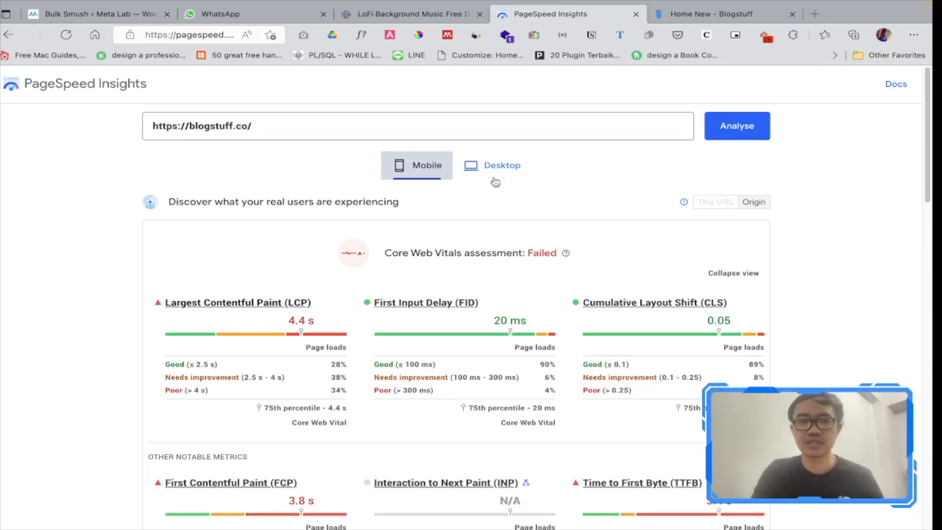
scroll(157, 374, down, 15)
scroll(134, 358, up, 5)
scroll(193, 350, up, 8)
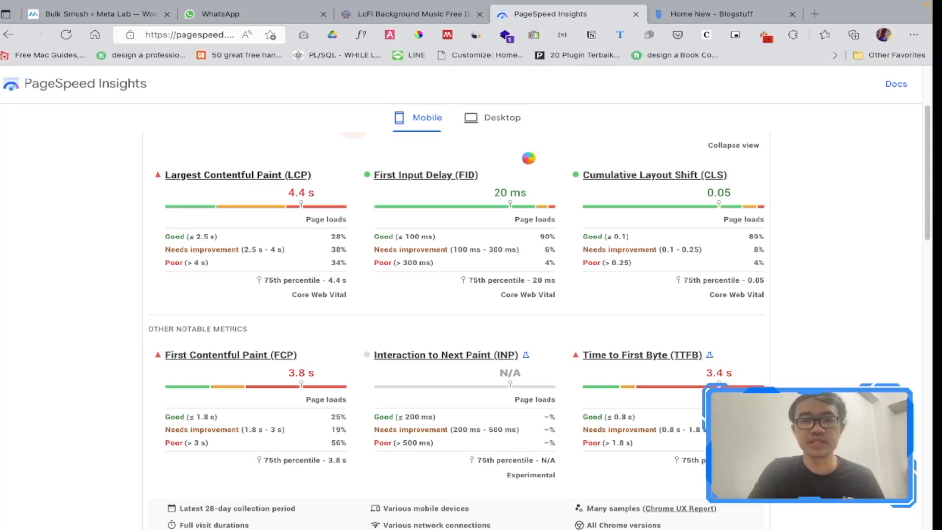
scroll(528, 158, up, 3)
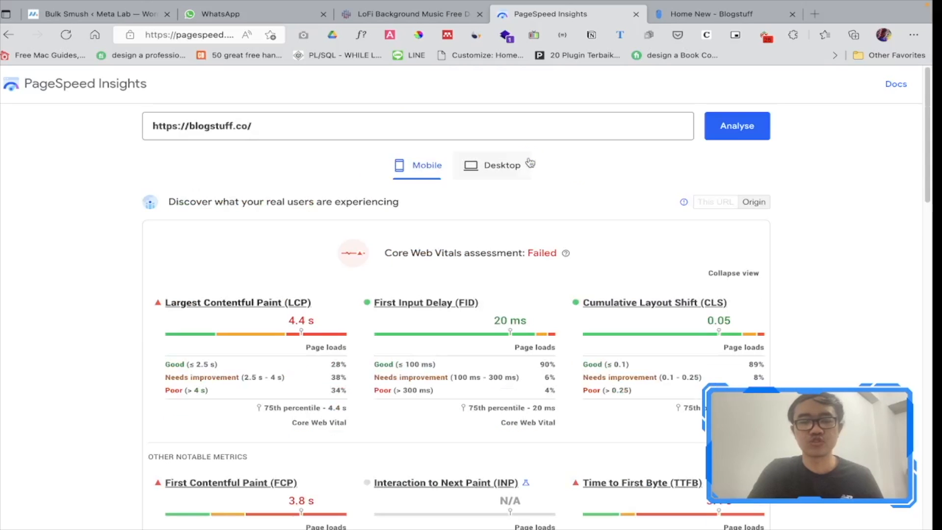
scroll(530, 163, down, 15)
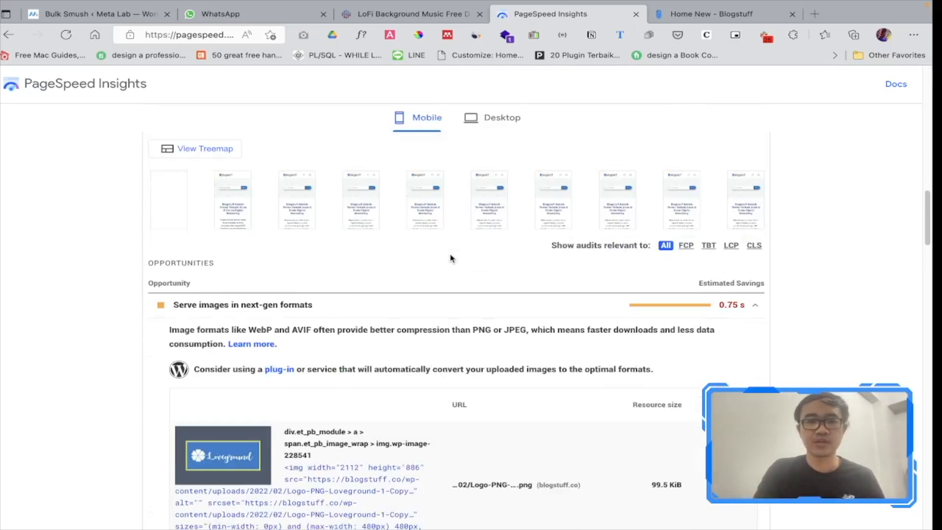
scroll(446, 255, up, 8)
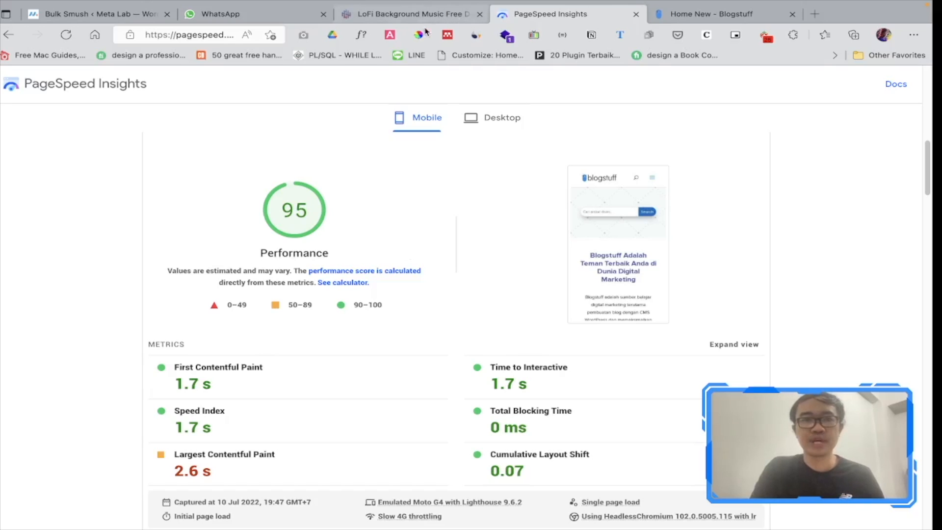
Open gtmetrix.com in a new browser tab
mouse_move(806, 18)
click(814, 44)
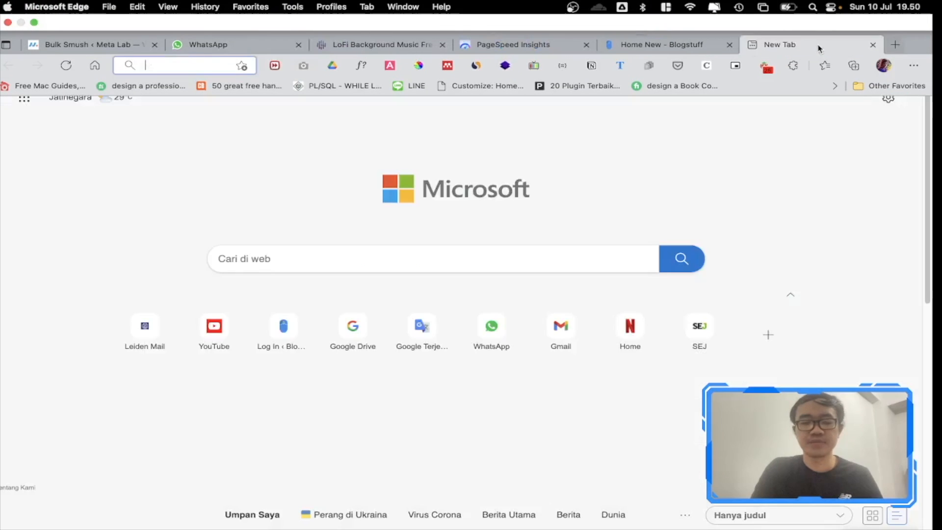
text(gtmetrix.com)
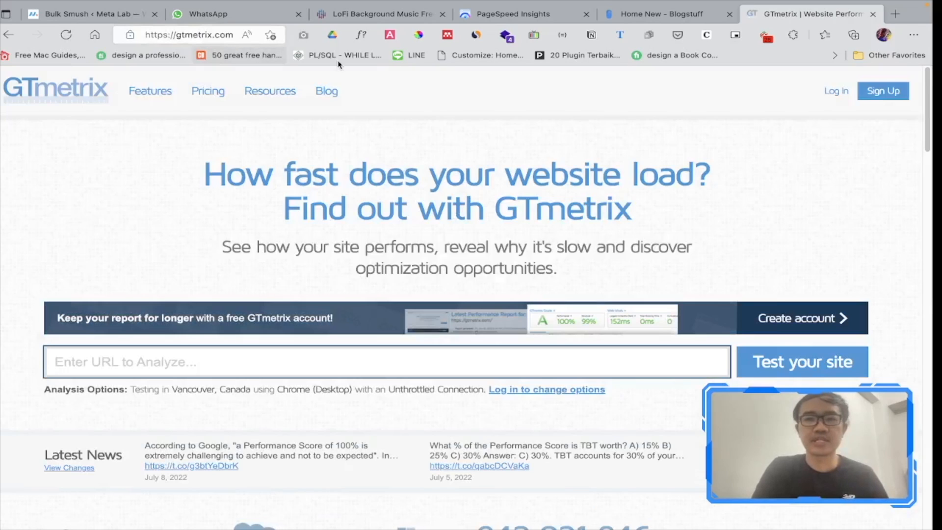
click(620, 14)
click(196, 35)
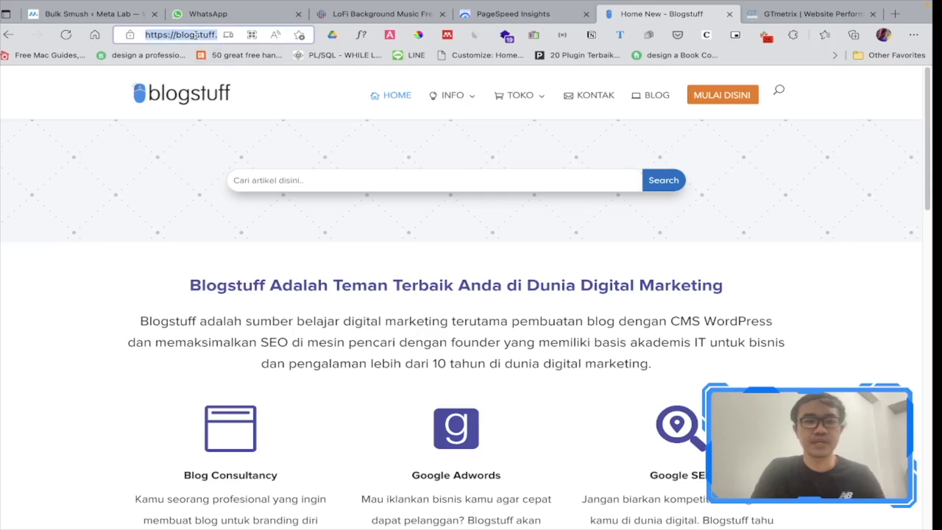
click(743, 12)
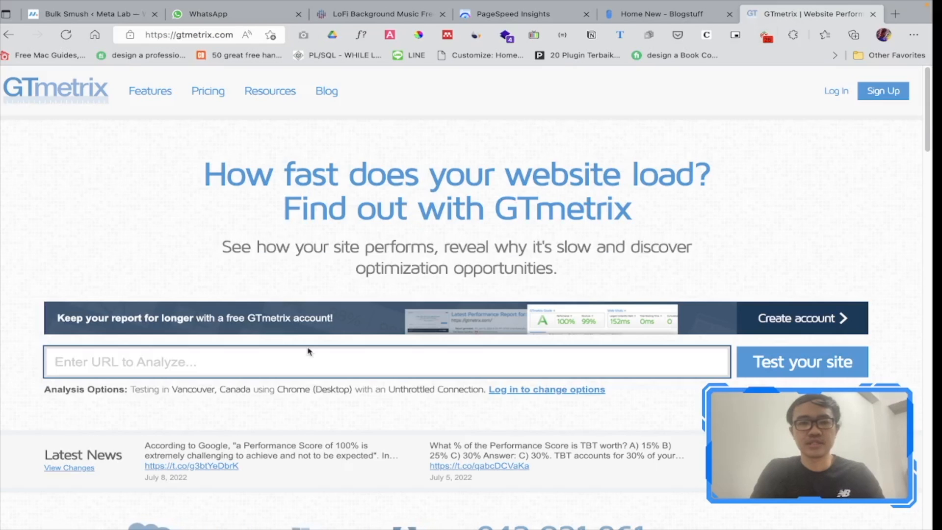
click(326, 362)
scroll(326, 229, down, 3)
text(https://blogstuff.co/)
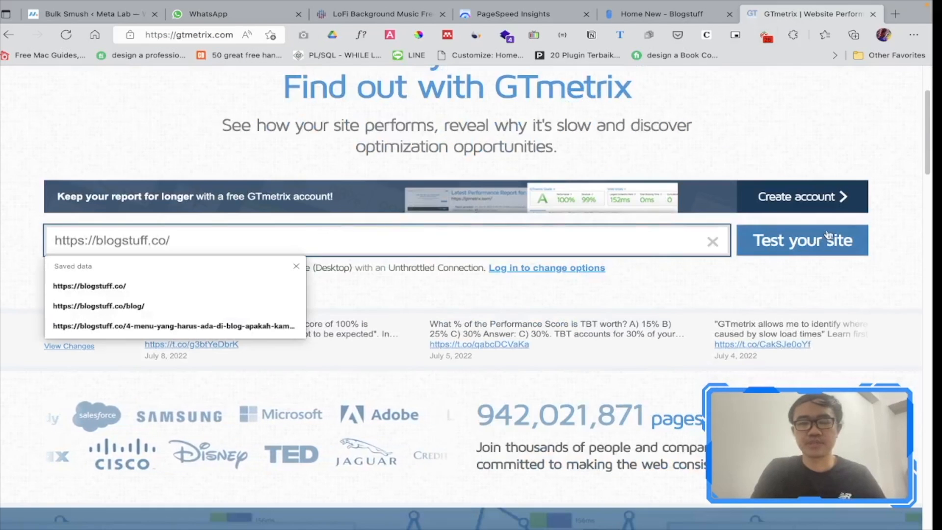
key(Return)
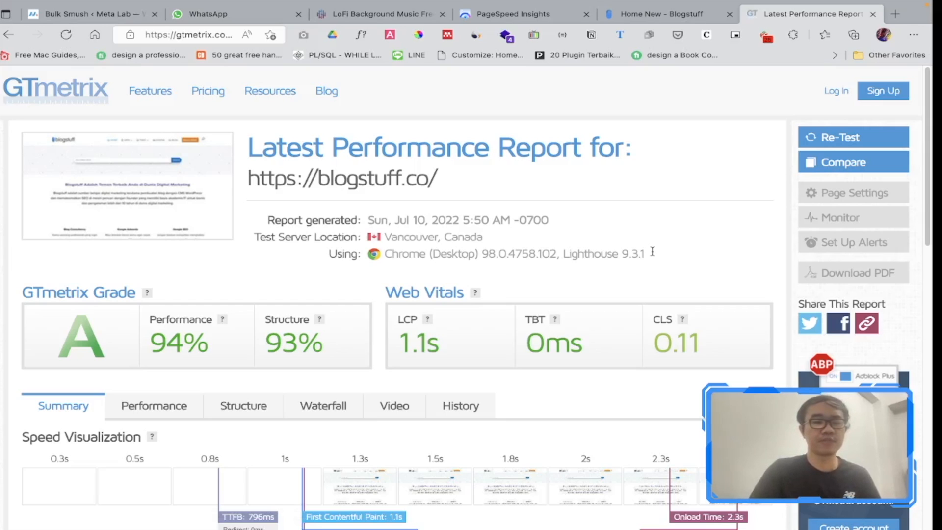
Review the GTmetrix grade, Web Vitals, speed visualization and top issues in the report summary
scroll(339, 280, down, 2)
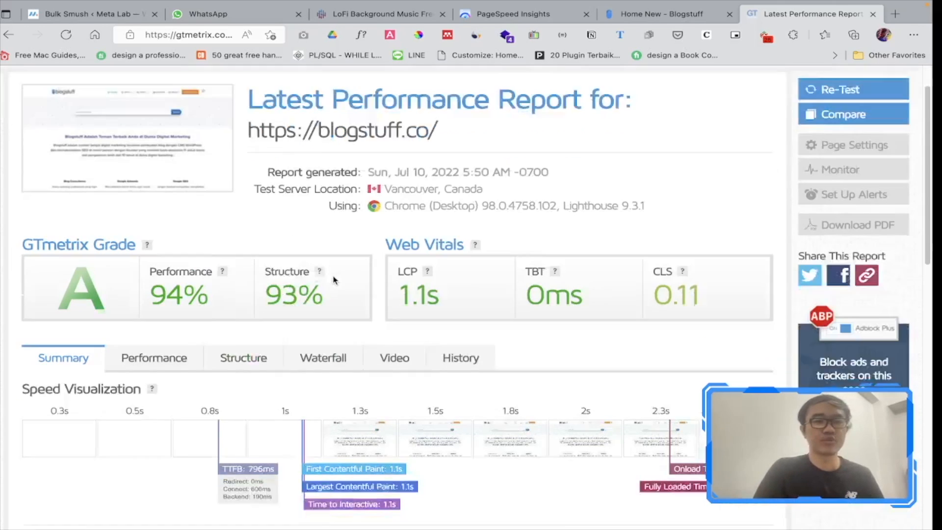
scroll(327, 251, down, 1)
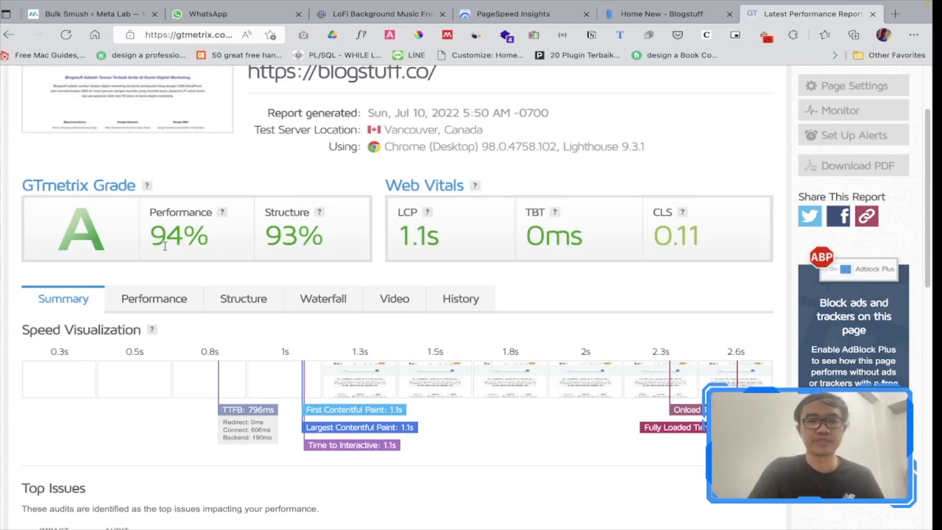
scroll(156, 247, down, 3)
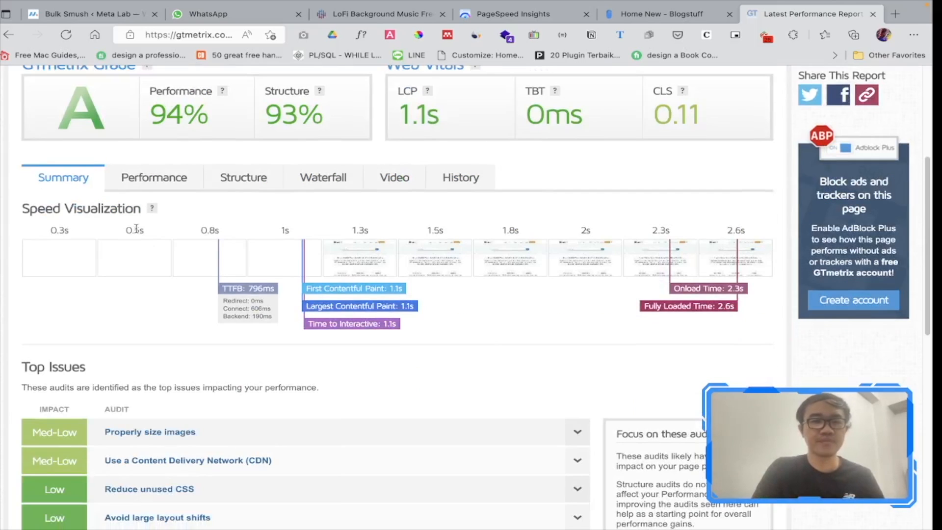
Open the GTmetrix report's Performance section and examine its performance metrics and browser timings
click(244, 178)
click(129, 184)
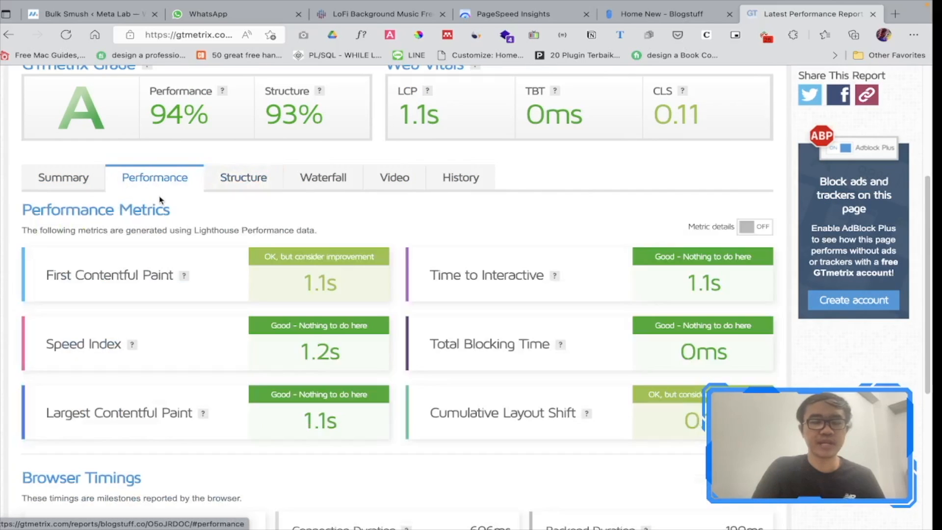
click(289, 184)
click(185, 179)
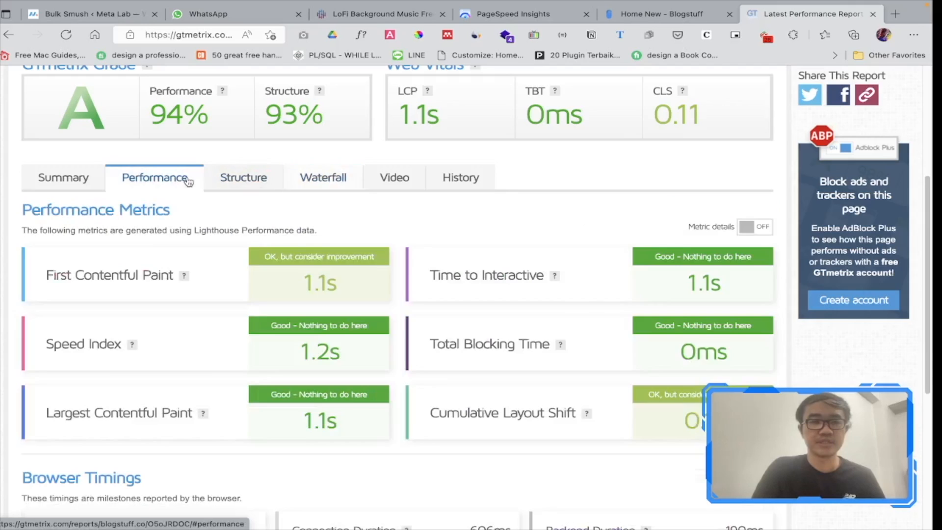
scroll(223, 246, down, 1)
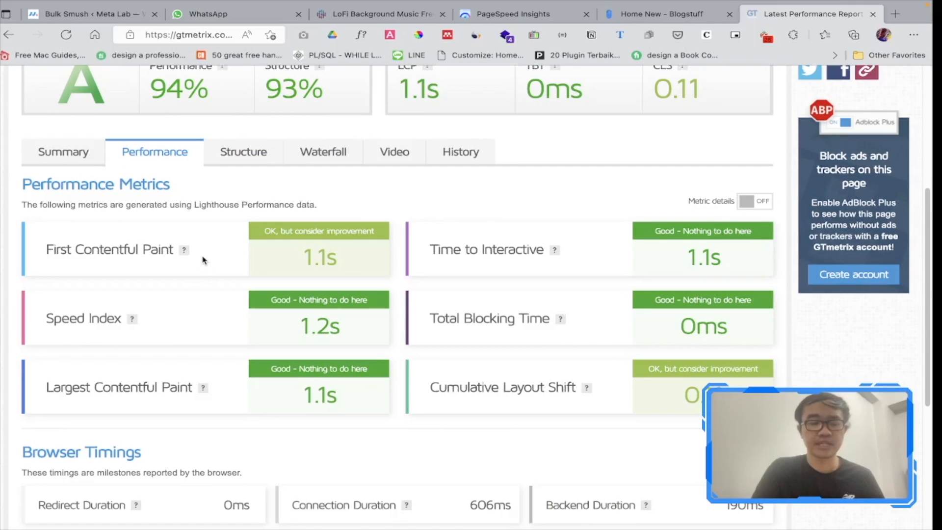
scroll(218, 231, up, 1)
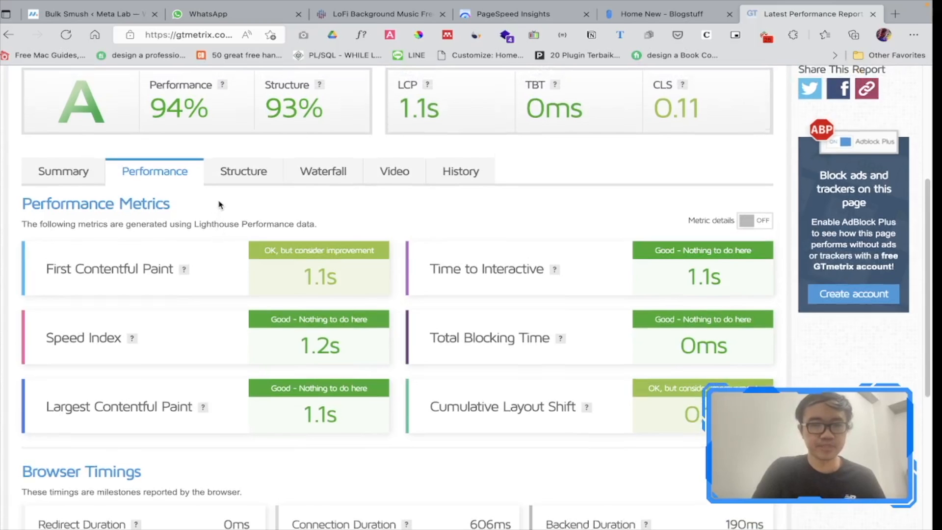
click(243, 171)
click(154, 171)
scroll(272, 220, down, 5)
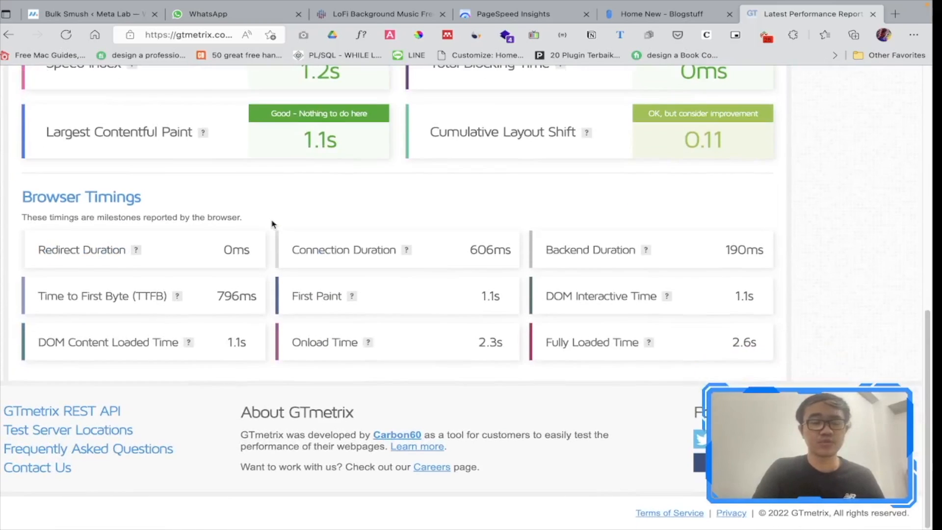
scroll(271, 220, up, 15)
scroll(272, 223, down, 2)
Open the report's Structure section and look over its list of audits by impact
click(243, 295)
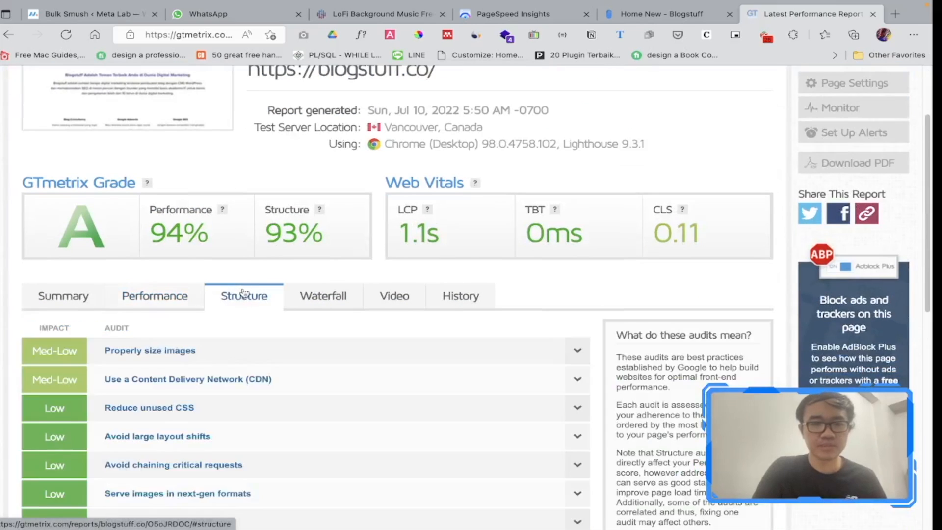
scroll(236, 274, down, 5)
scroll(220, 251, up, 3)
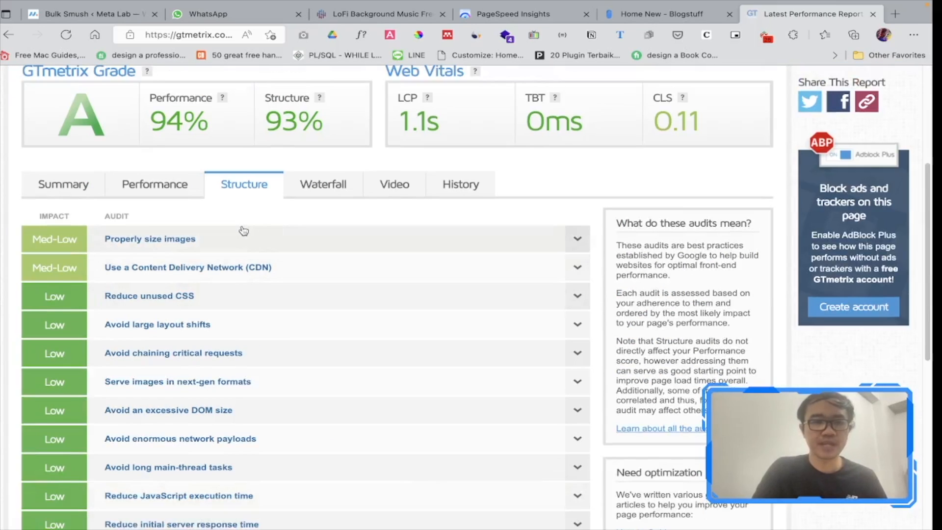
Expand the "Properly size images" audit, examine the listed images and their potential savings, and return to the report's grades
click(269, 246)
scroll(273, 247, down, 1)
scroll(274, 247, down, 4)
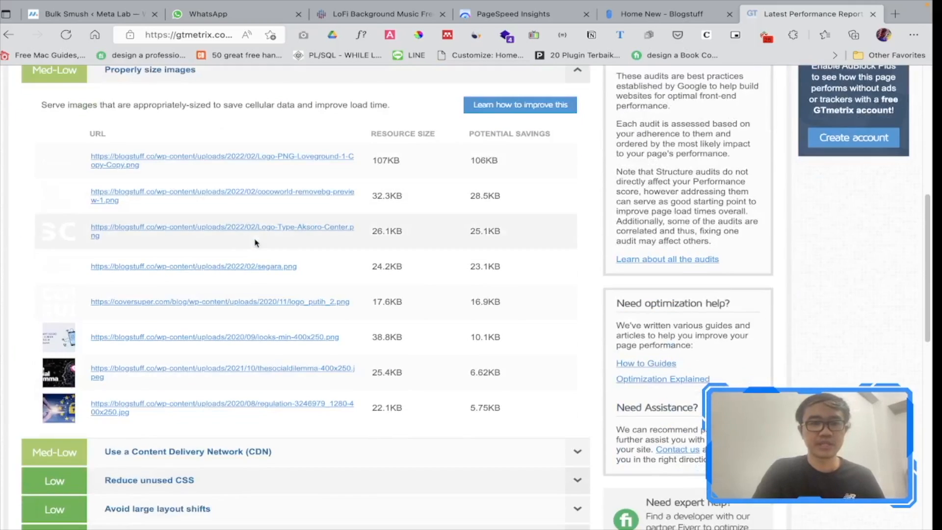
scroll(255, 206, up, 2)
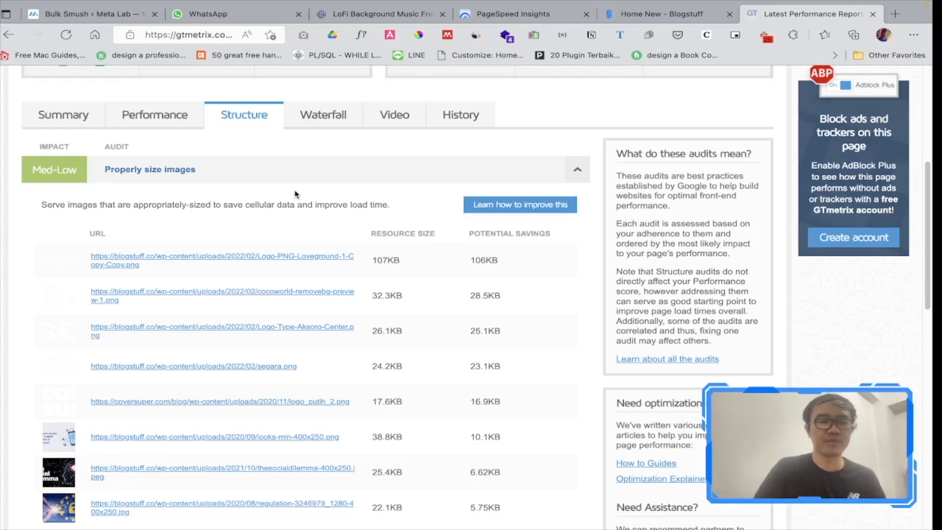
scroll(451, 305, down, 1)
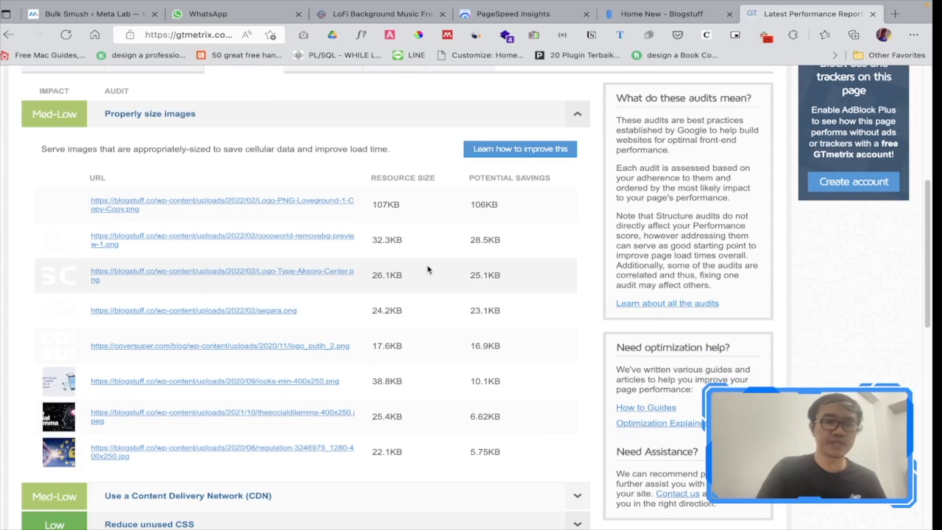
scroll(425, 269, down, 15)
scroll(425, 267, up, 20)
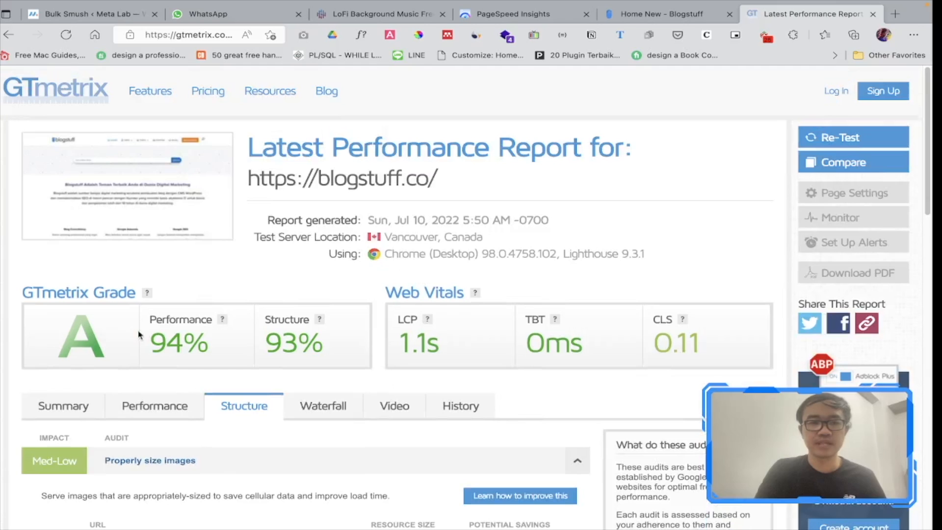
Check the "Use a Content Delivery Network (CDN)" audit in the report's Structure list, and collapse its details again
scroll(190, 338, down, 1)
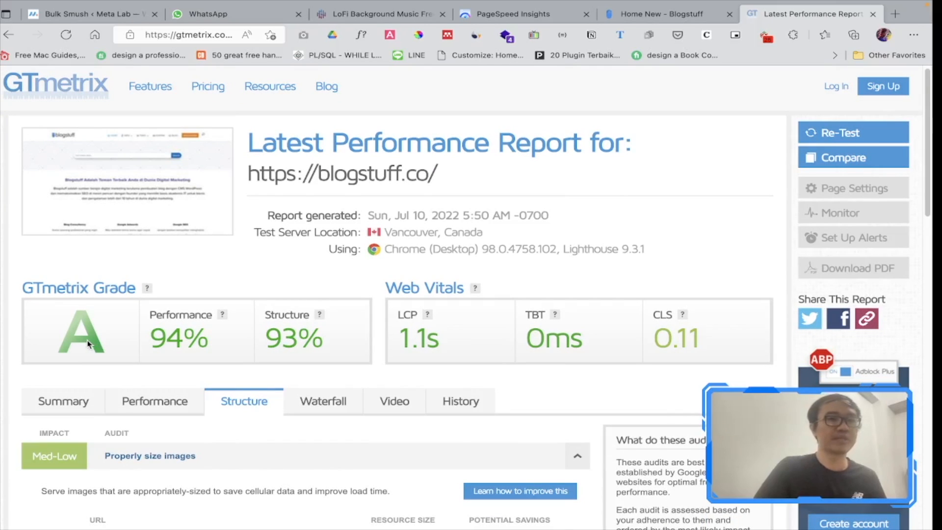
scroll(89, 343, down, 10)
scroll(434, 326, down, 5)
click(431, 127)
click(434, 128)
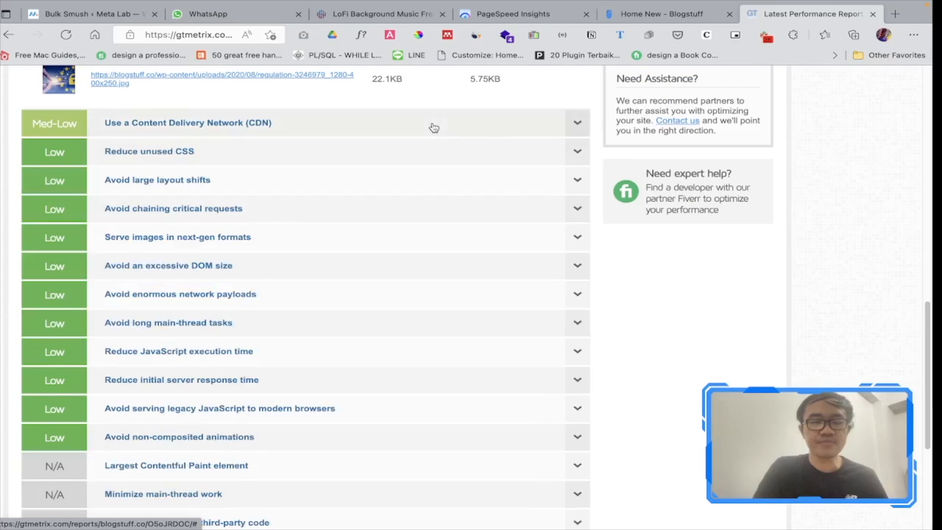
Expand the enormous network payloads, large layout shifts and unused CSS audits to read their details, and collapse all three
scroll(405, 265, down, 3)
click(325, 209)
scroll(328, 206, up, 3)
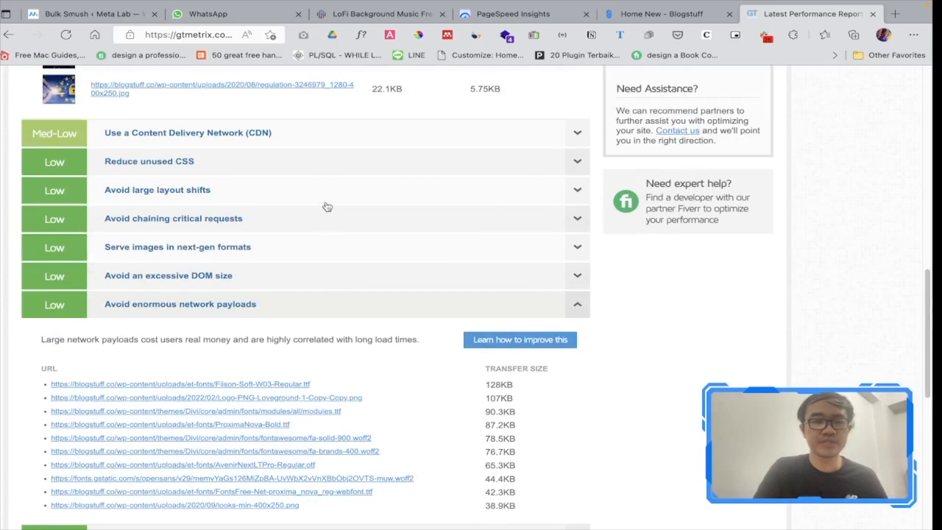
click(329, 189)
click(331, 167)
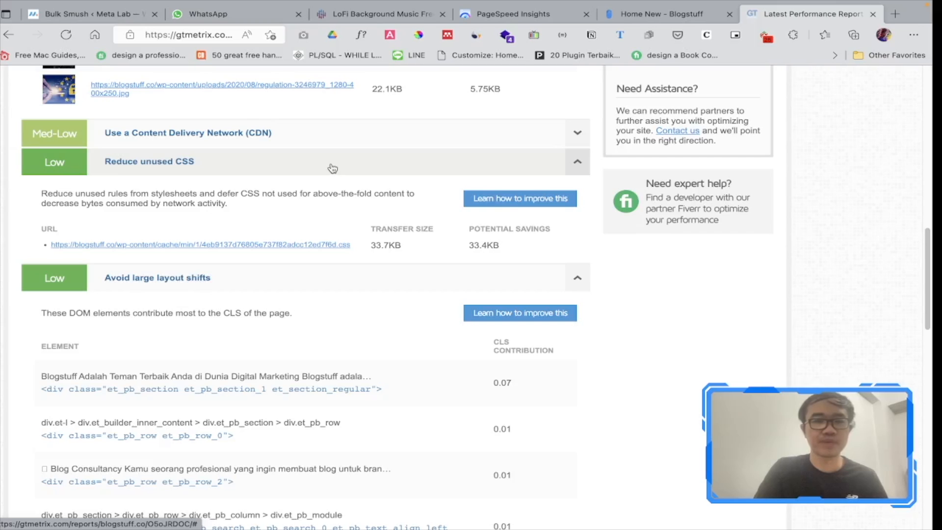
click(332, 168)
click(323, 200)
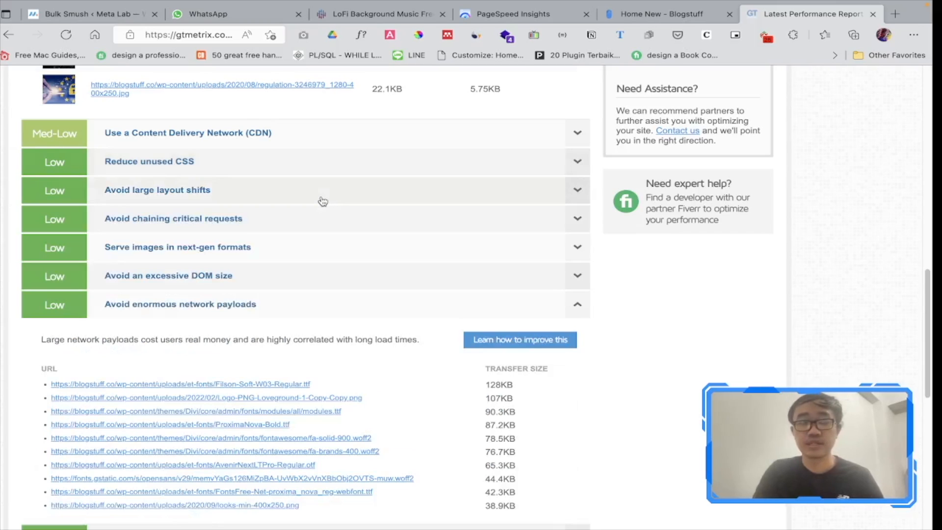
click(331, 304)
Look over the remaining low-impact audits and check the details of "Reduce unused CSS"
scroll(338, 289, down, 2)
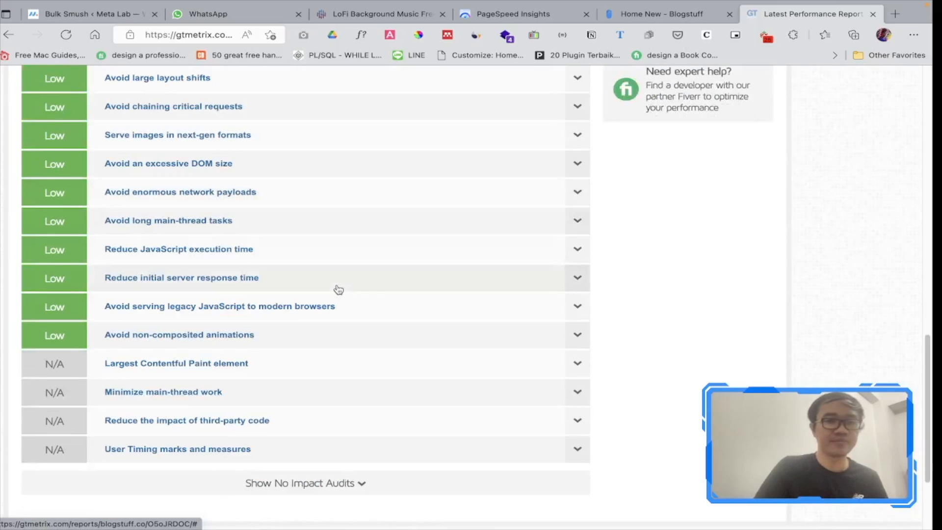
scroll(338, 289, down, 1)
scroll(324, 257, up, 5)
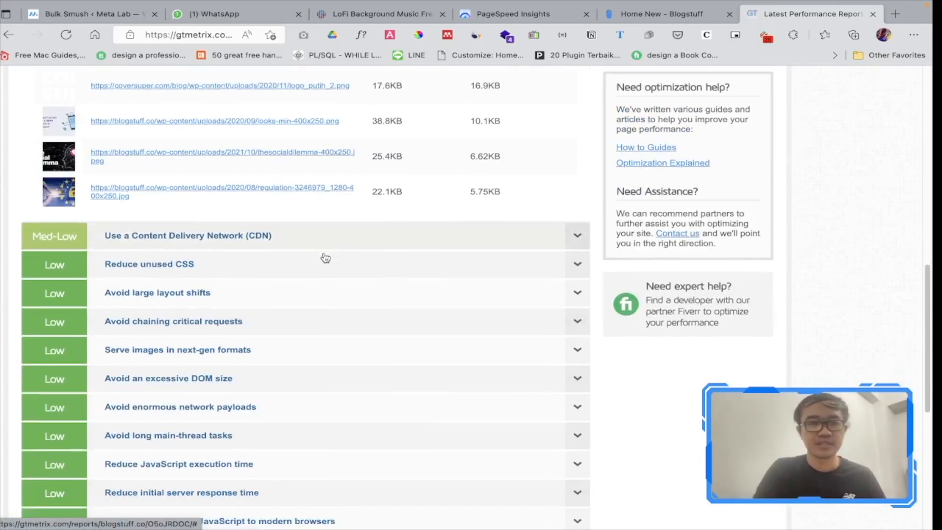
scroll(326, 257, down, 1)
click(325, 258)
click(326, 258)
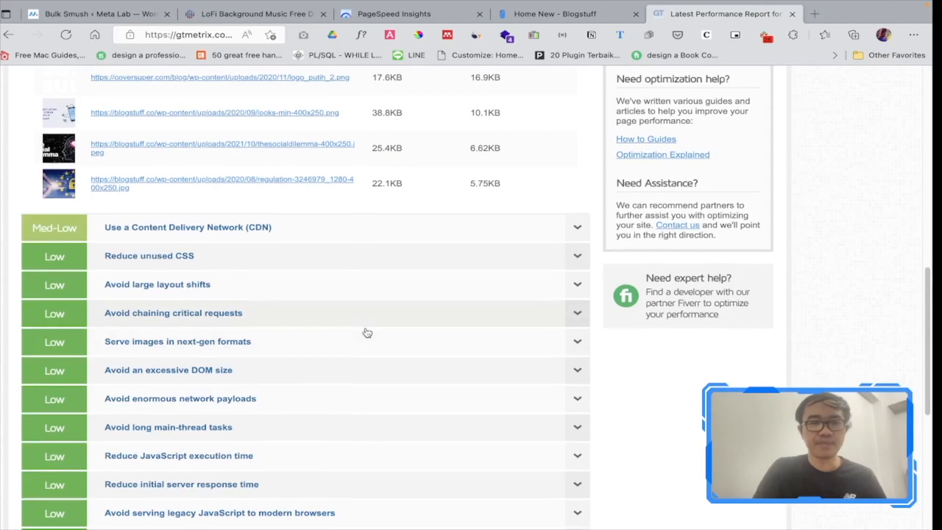
Review the images listed under "Properly size images" with their resource sizes and potential savings, along with the GTmetrix grades
scroll(366, 332, up, 1)
scroll(367, 333, up, 1)
scroll(366, 330, down, 2)
scroll(365, 330, up, 5)
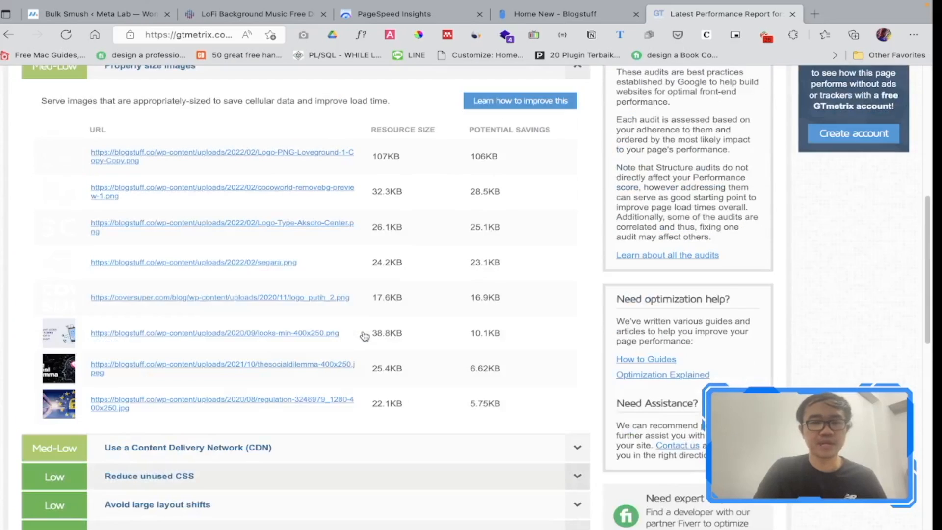
scroll(365, 333, down, 2)
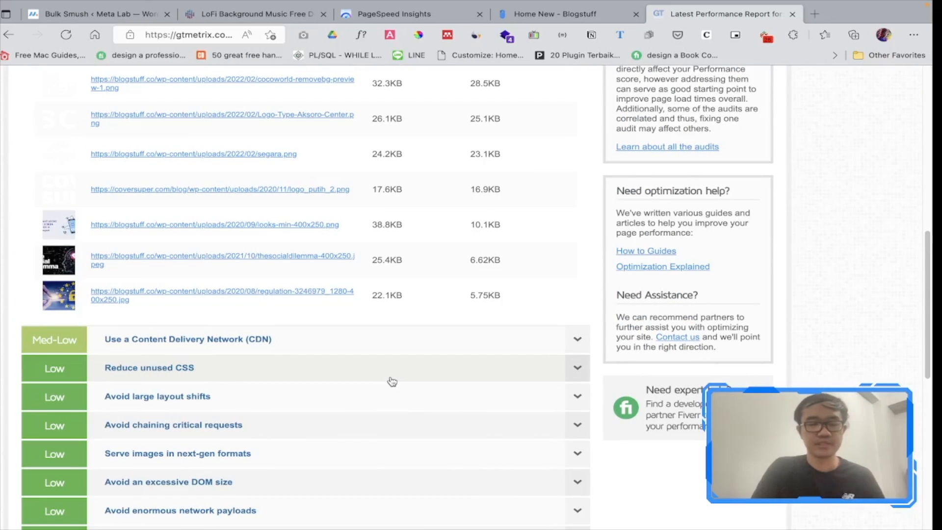
scroll(393, 379, down, 5)
scroll(392, 377, up, 10)
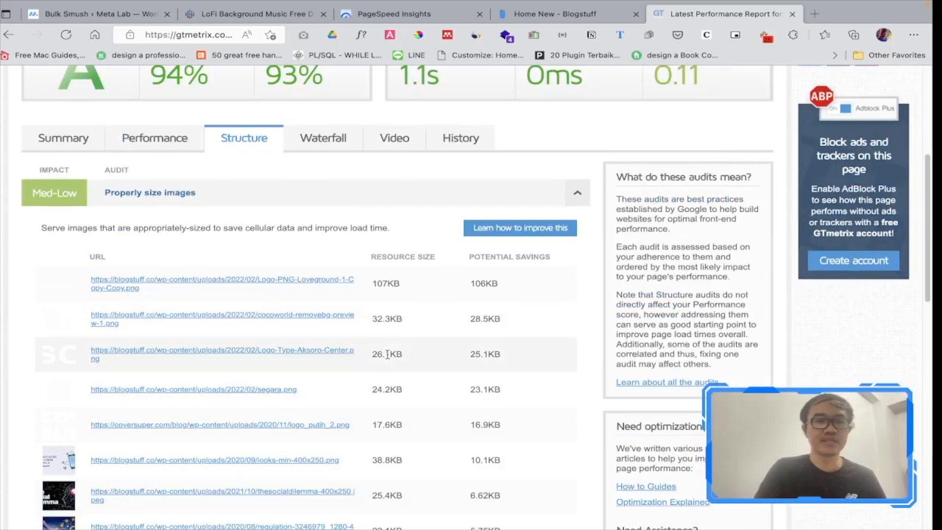
scroll(297, 288, down, 2)
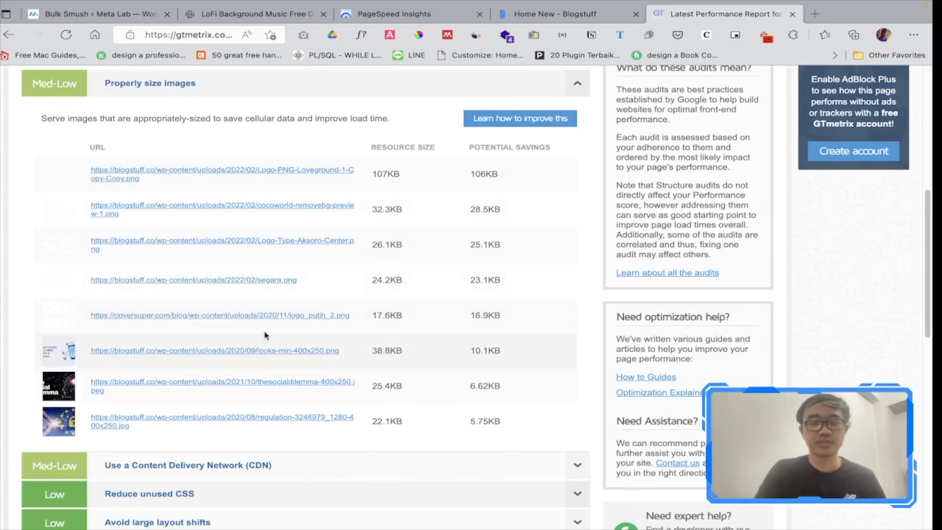
scroll(273, 325, up, 8)
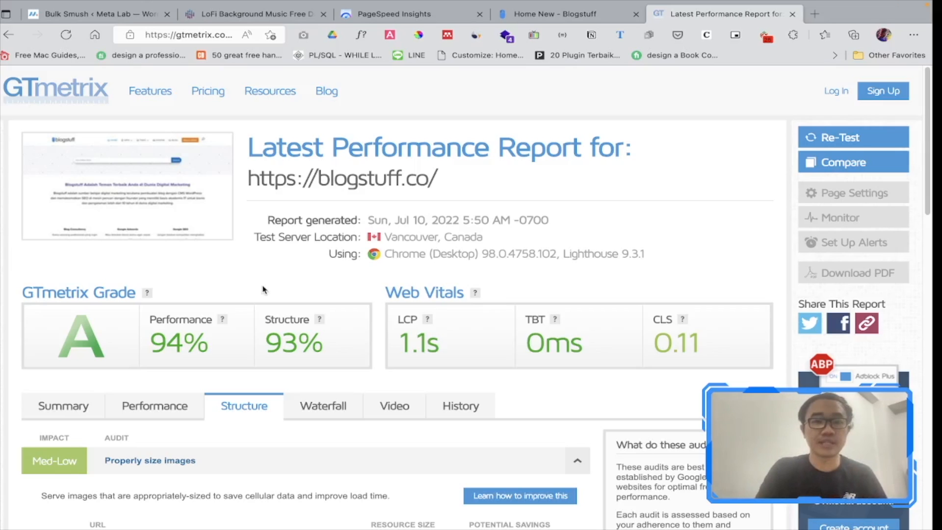
scroll(264, 290, down, 6)
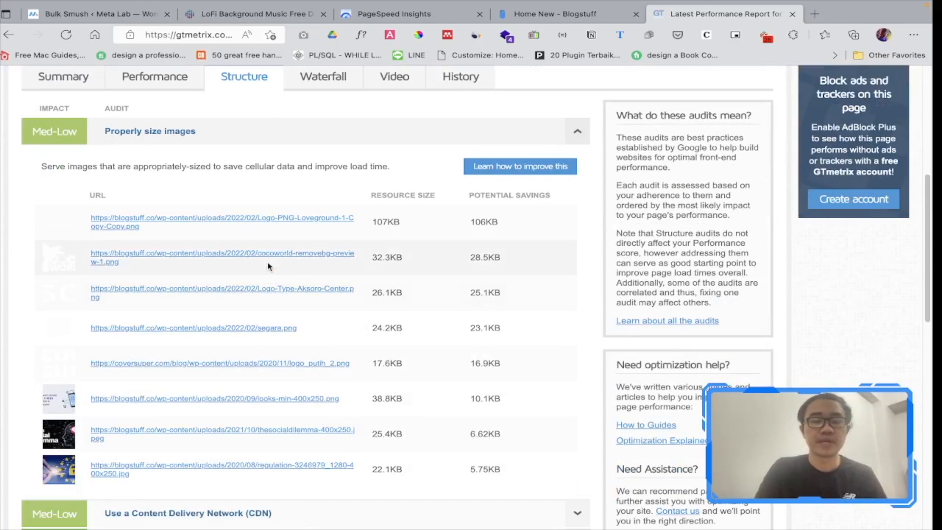
Switch to the Meta Lab WordPress admin and open the Add New plugins page in a separate browser tab
click(534, 11)
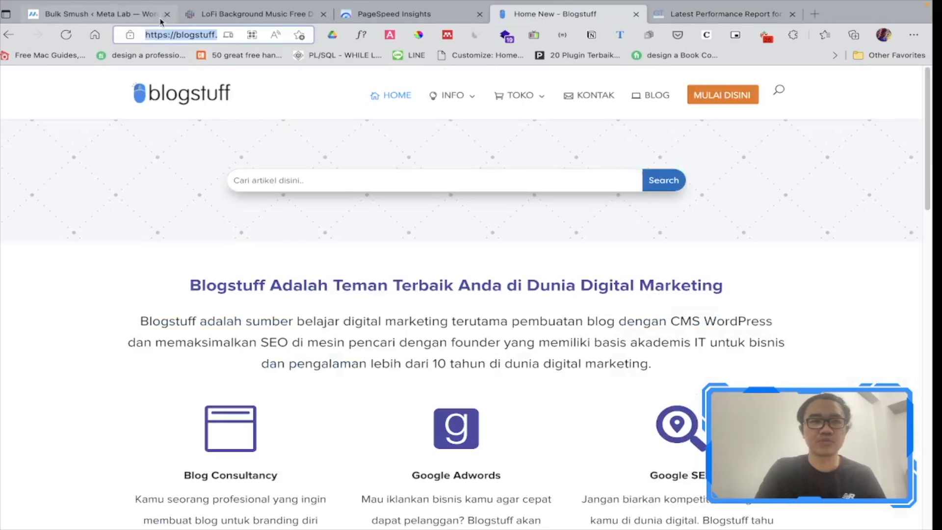
click(112, 14)
scroll(41, 262, up, 15)
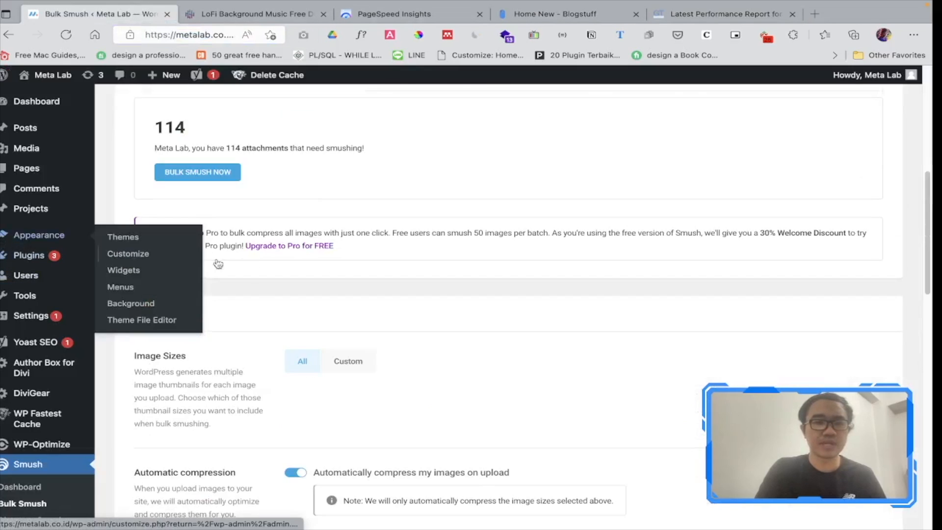
mouse_move(42, 258)
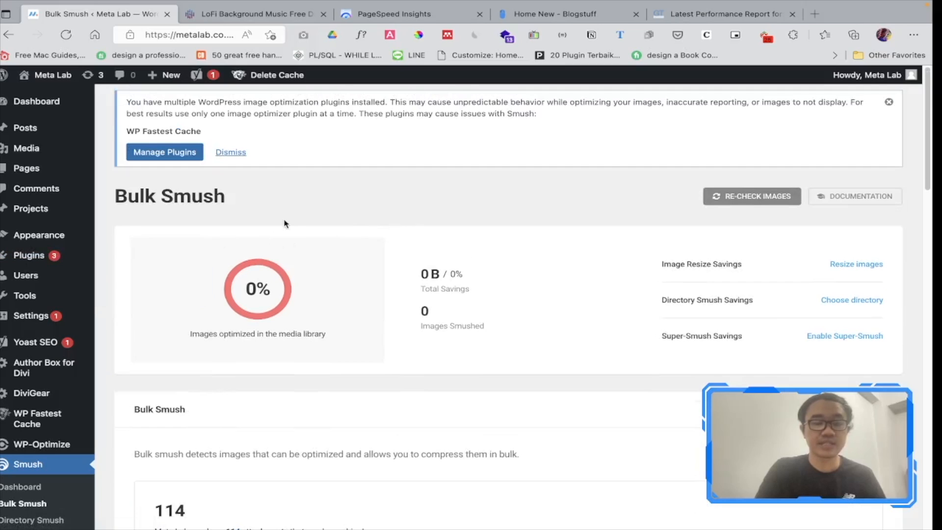
right_click(128, 274)
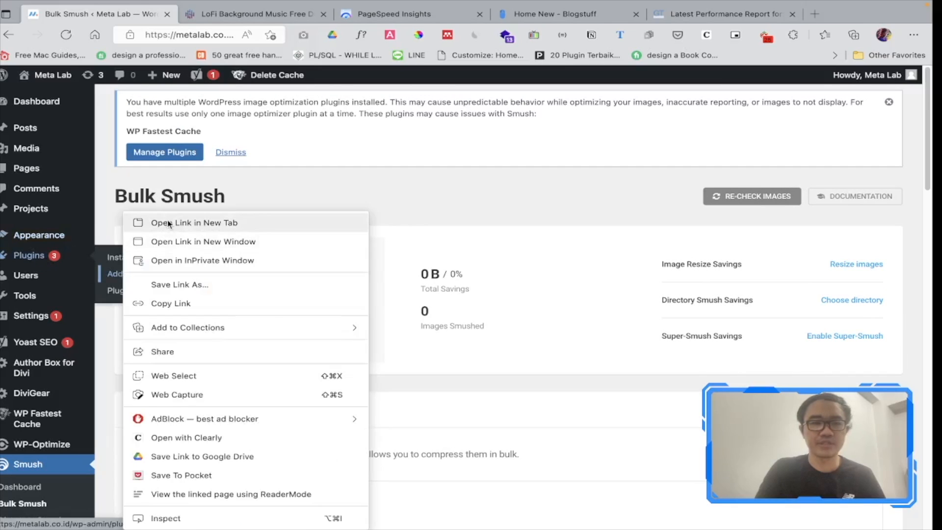
click(169, 219)
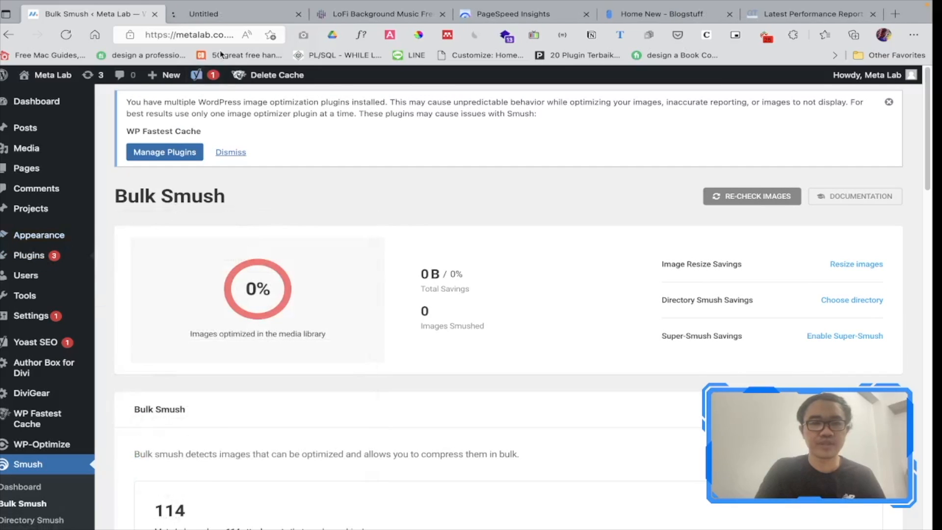
click(235, 19)
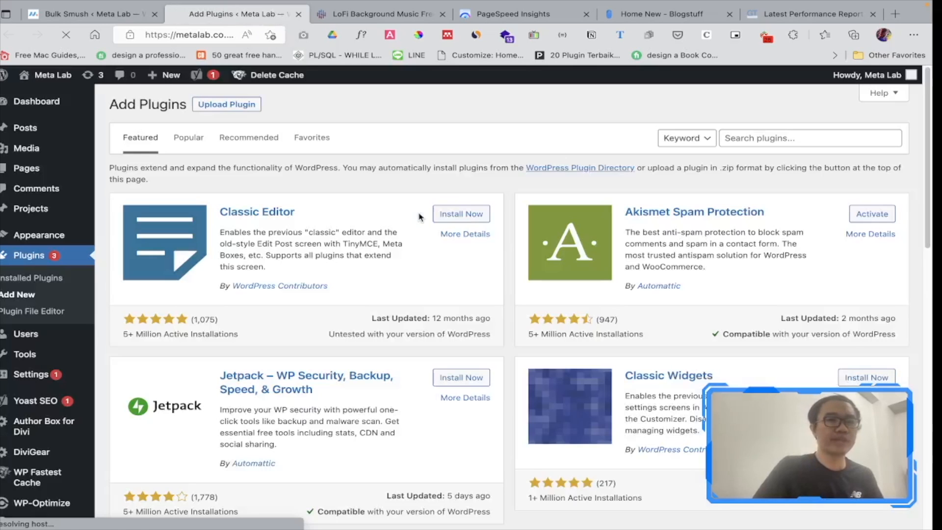
Search the plugin directory for "smush" and look over the matching plugins
click(755, 139)
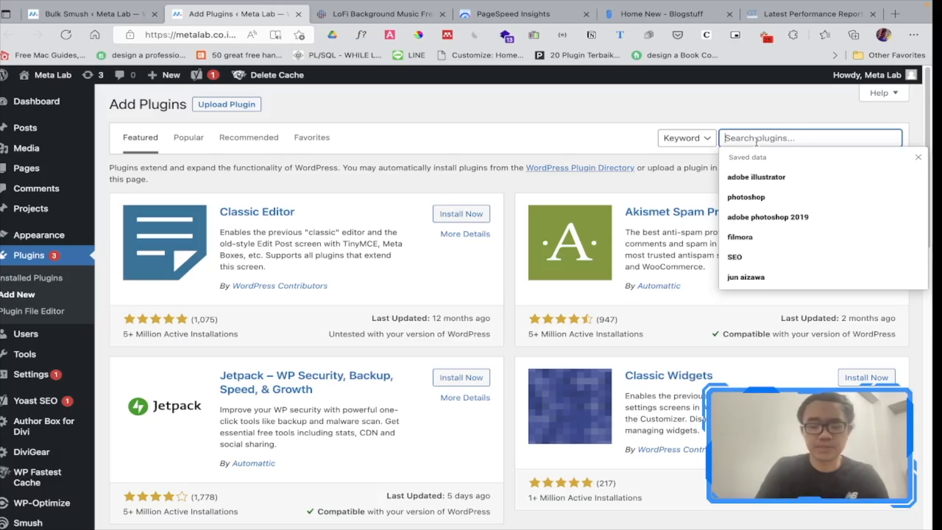
text(smush)
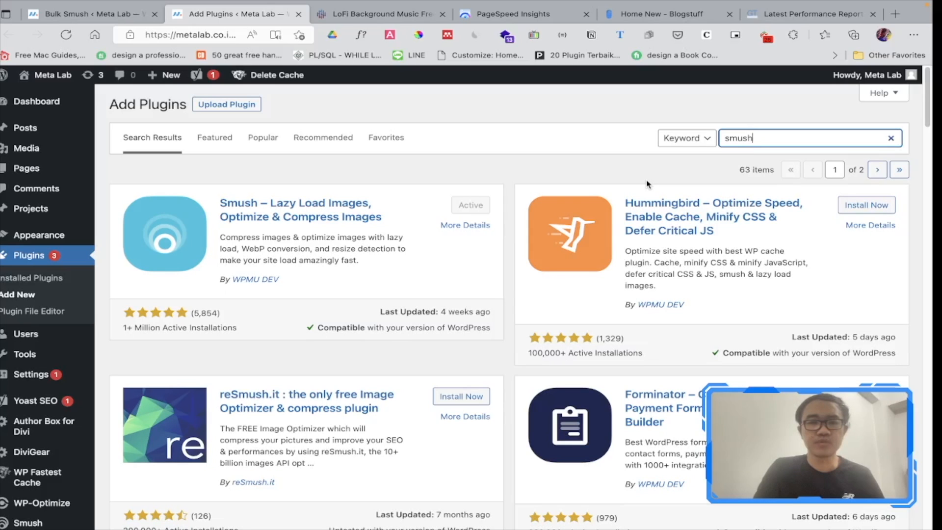
scroll(480, 181, down, 1)
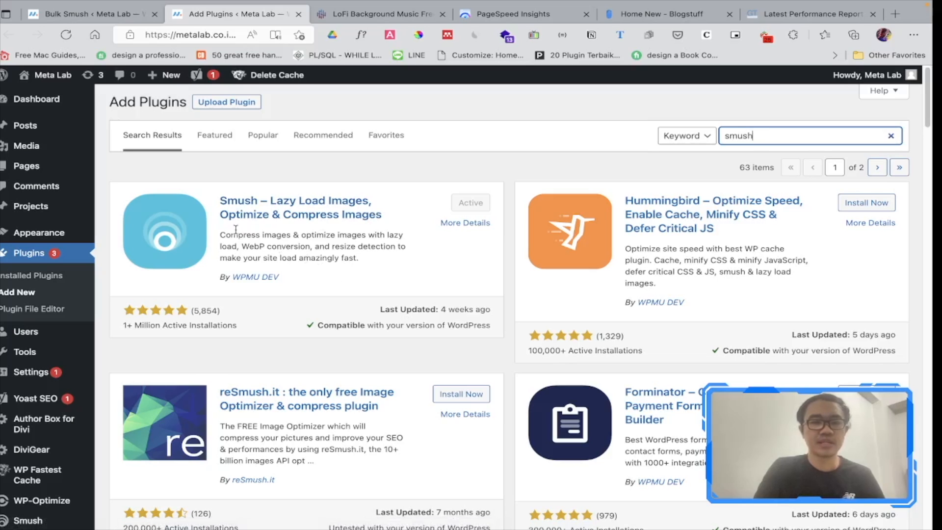
scroll(71, 243, down, 5)
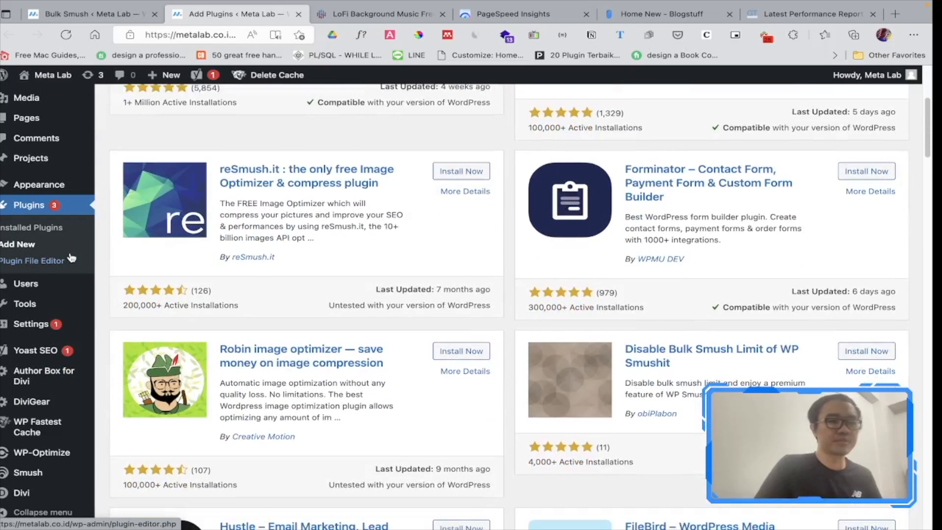
Open the Smush plugin's dashboard
mouse_move(69, 475)
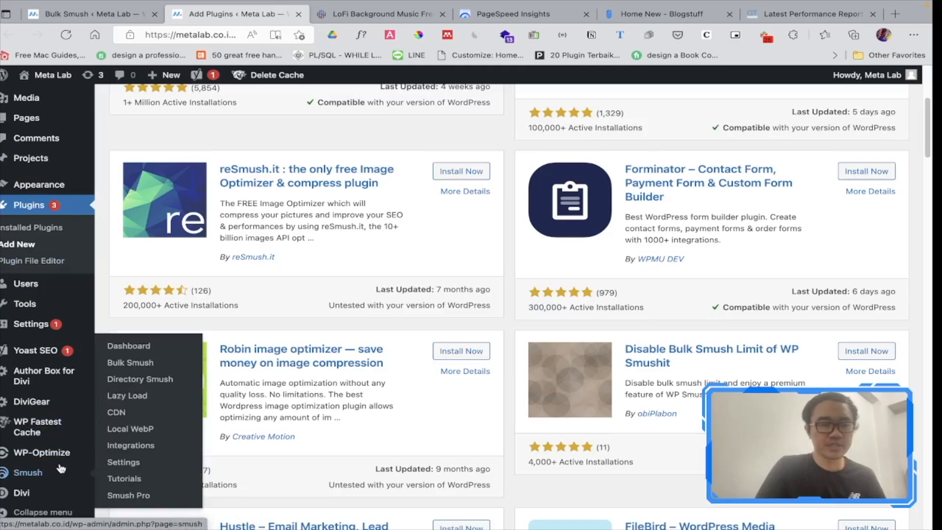
click(133, 349)
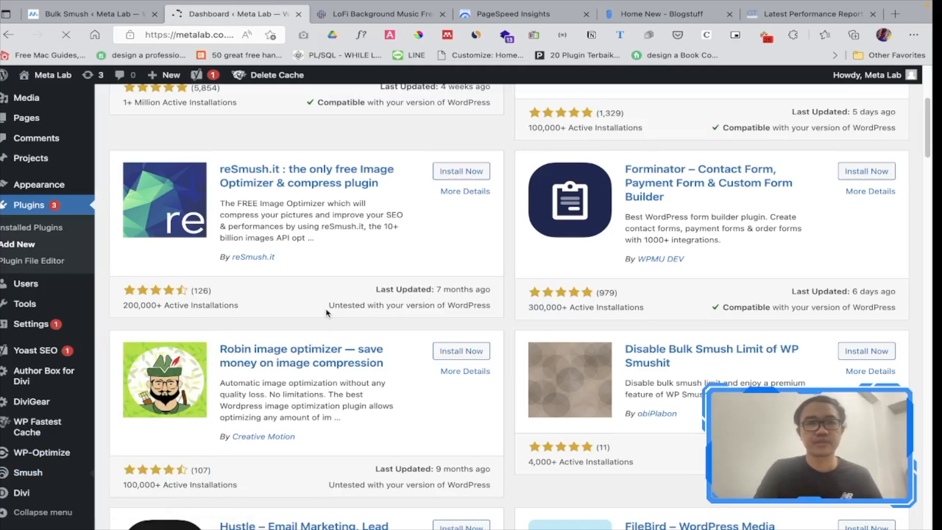
scroll(328, 313, down, 3)
scroll(327, 313, up, 3)
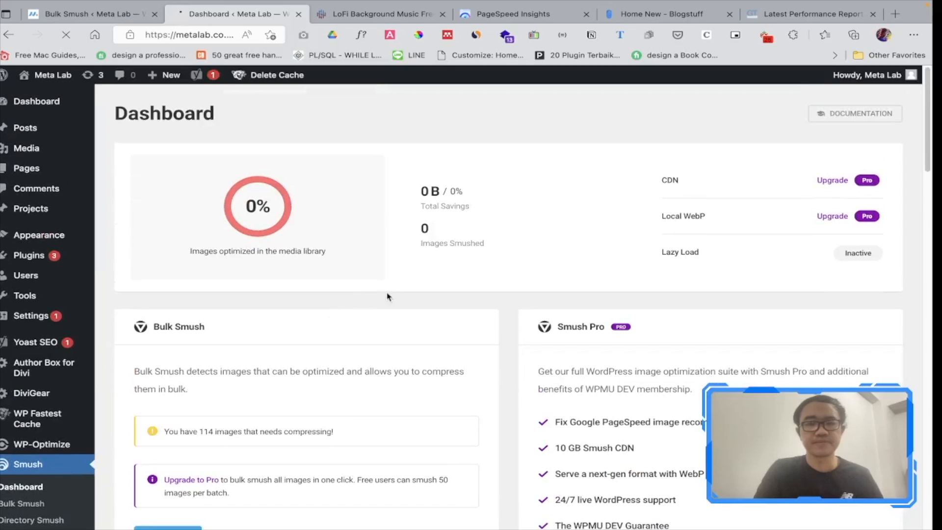
scroll(464, 247, down, 3)
scroll(464, 247, up, 3)
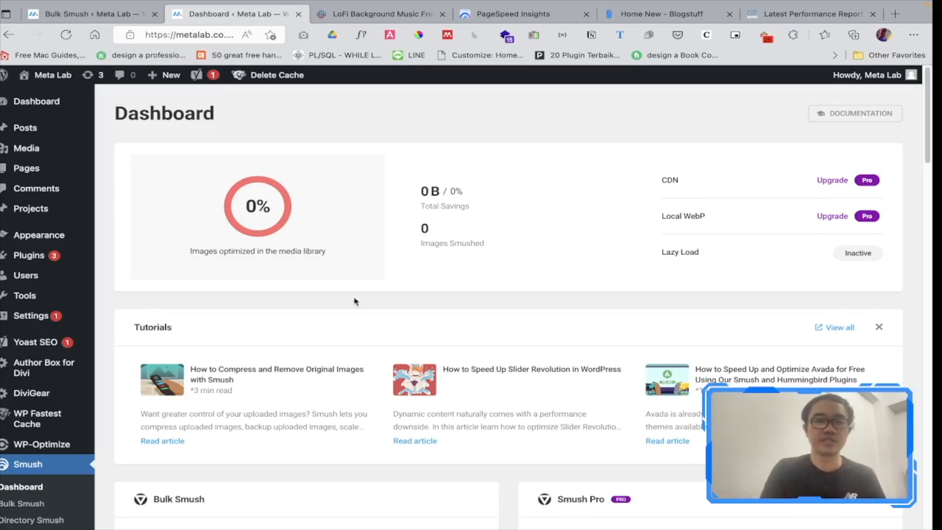
Examine the Smush dashboard's Bulk Smush, Integrations, Directory Smush and Lazy Load sections
scroll(362, 292, down, 3)
scroll(349, 301, down, 4)
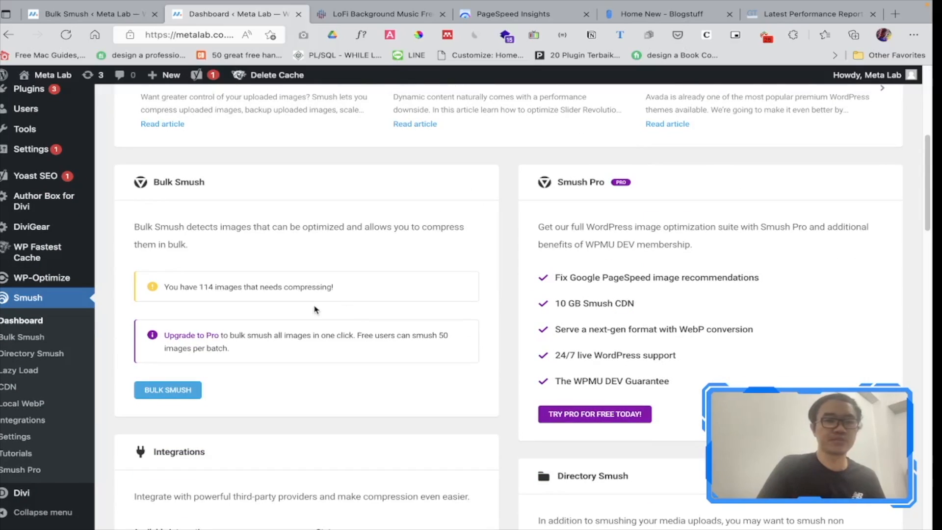
scroll(315, 309, down, 6)
scroll(315, 308, up, 5)
scroll(315, 309, down, 9)
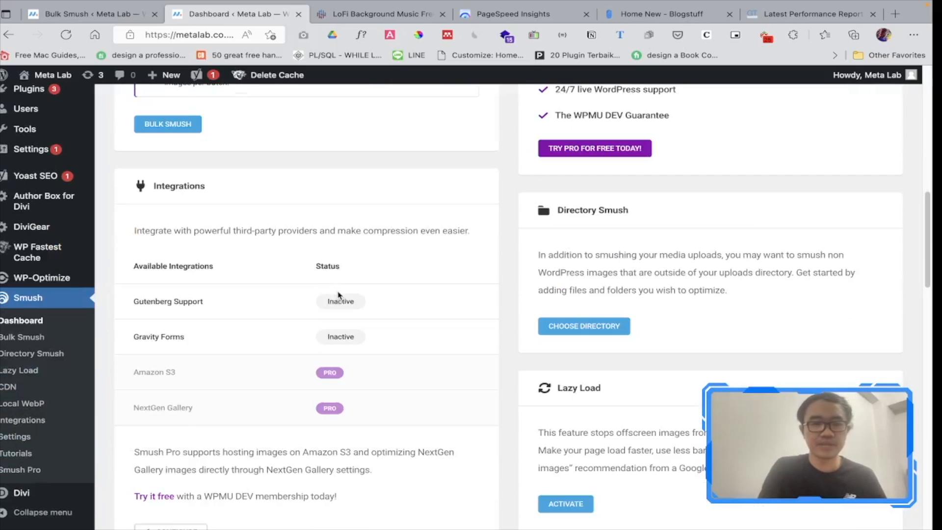
scroll(337, 295, down, 11)
scroll(330, 283, up, 20)
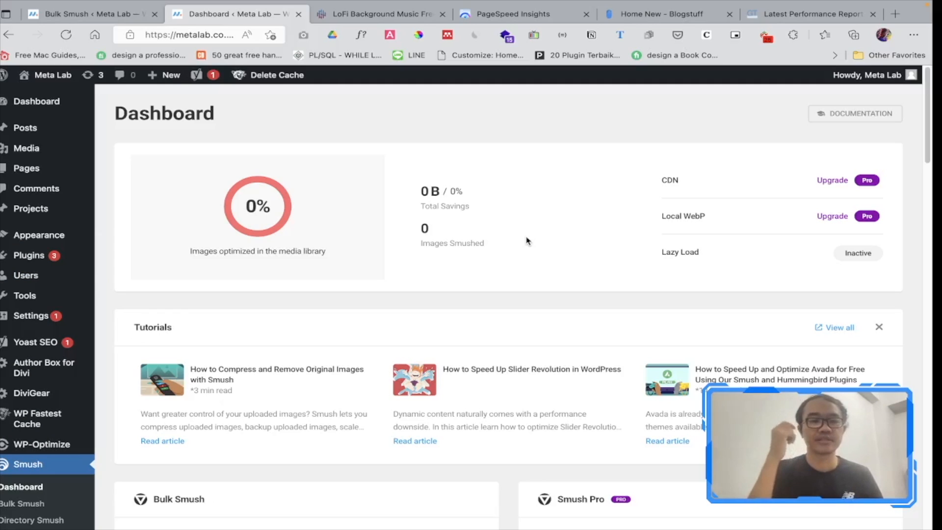
Open Smush's Bulk Smush page and look over its bulk image compression section
scroll(257, 319, down, 3)
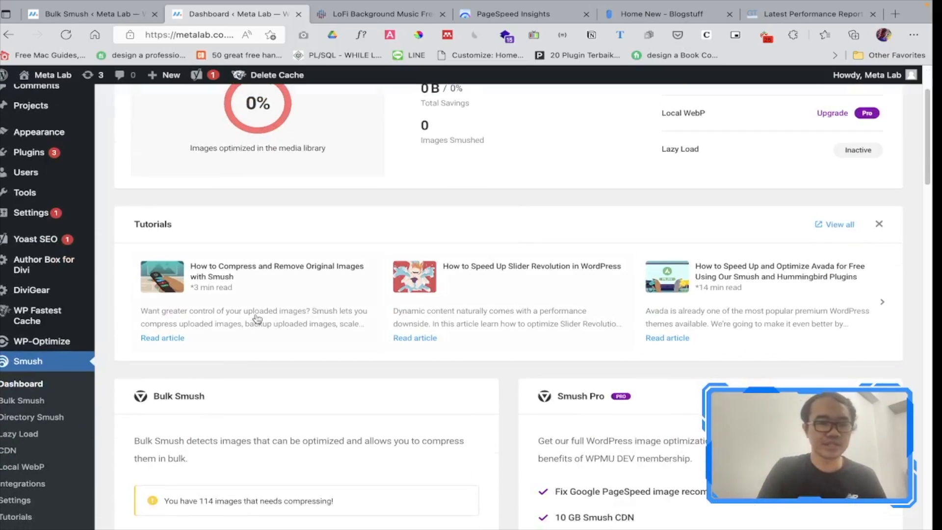
click(23, 400)
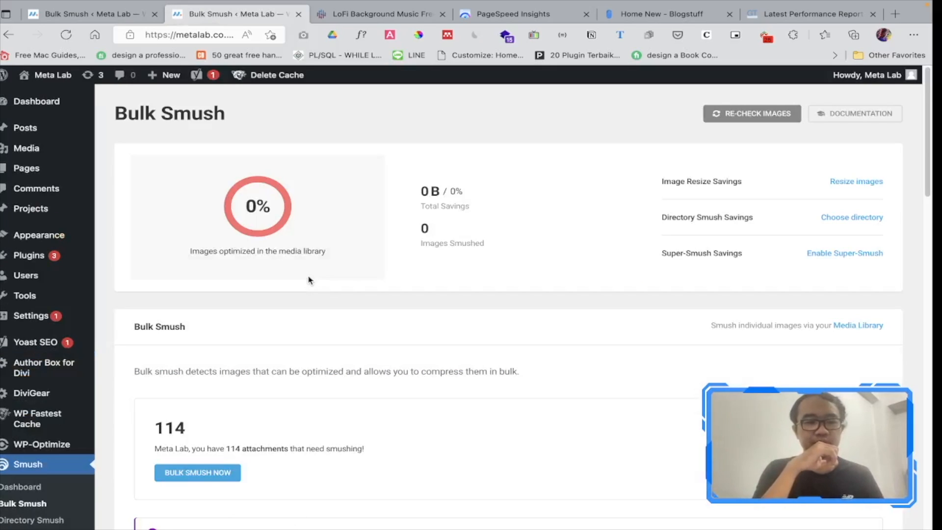
scroll(309, 280, down, 3)
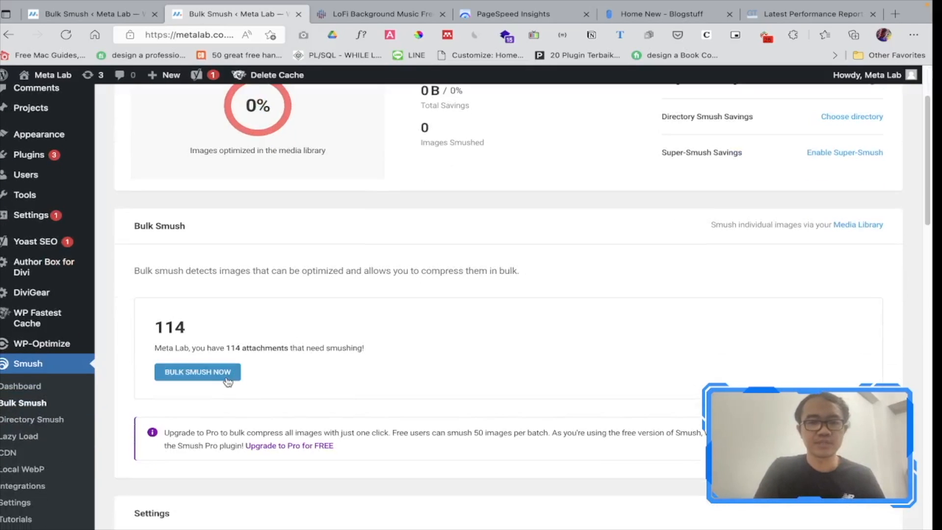
scroll(299, 269, up, 3)
scroll(391, 280, down, 3)
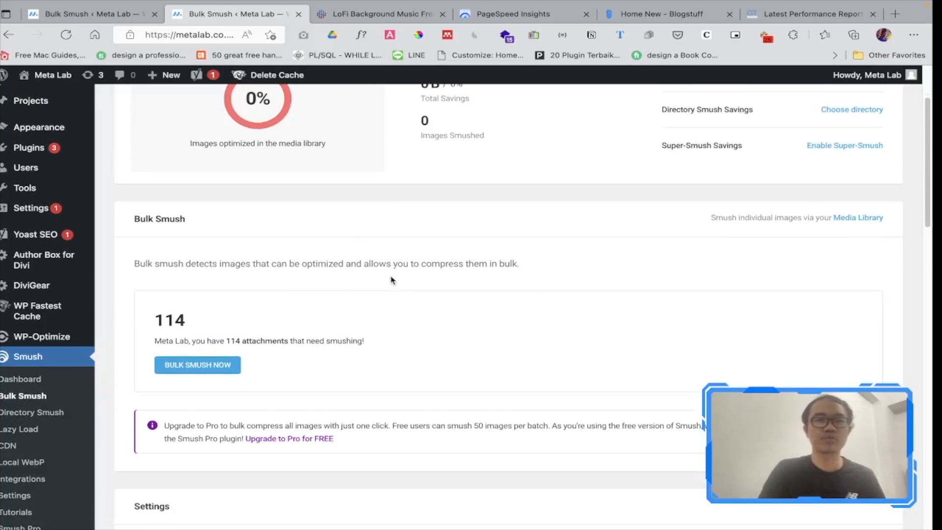
Start a bulk smush of the media library attachments that need compression
scroll(390, 280, down, 2)
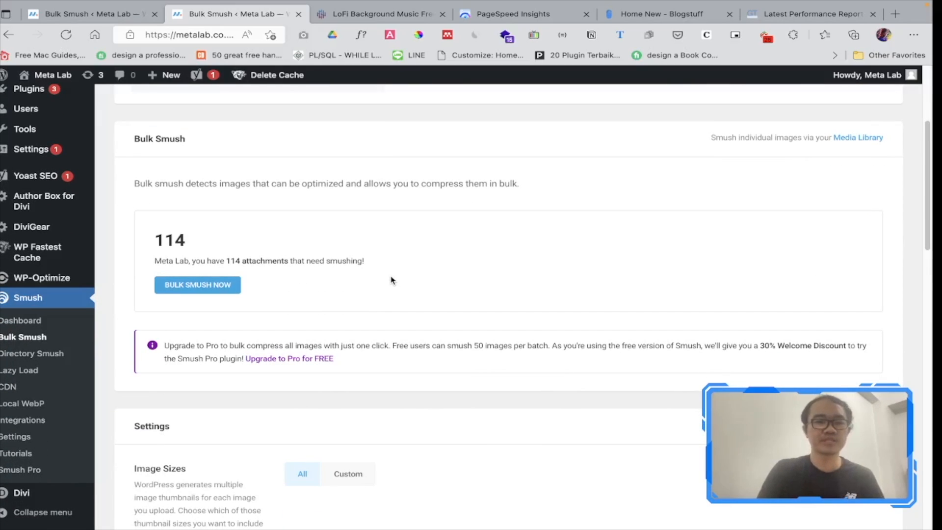
drag(190, 246, 145, 242)
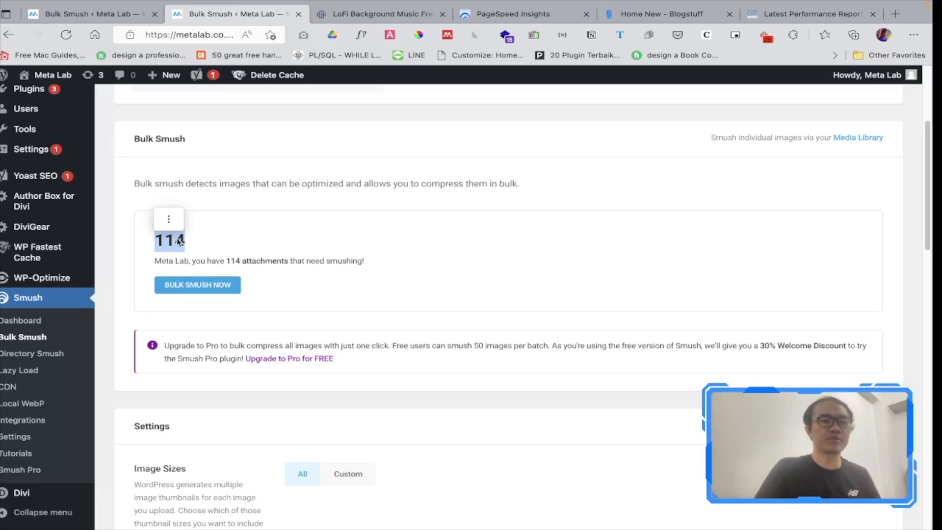
drag(208, 236, 153, 238)
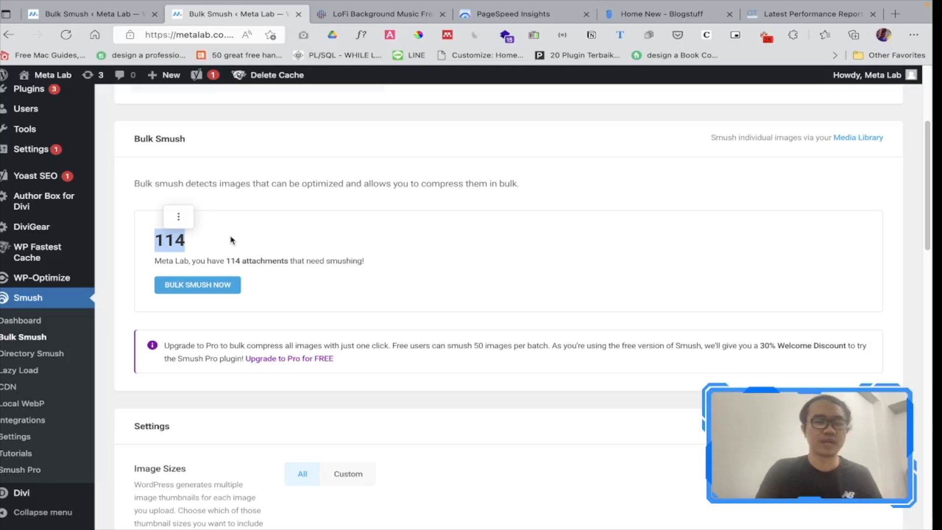
scroll(311, 216, up, 4)
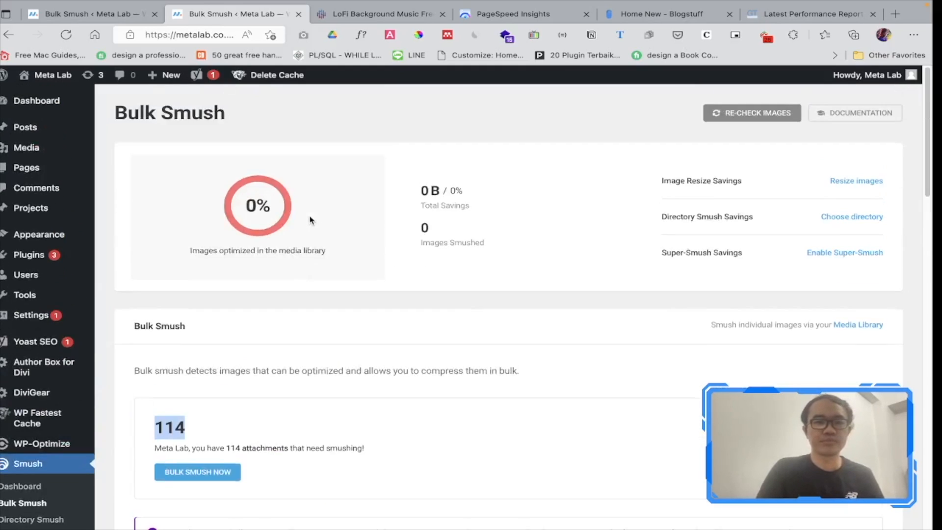
scroll(311, 219, down, 5)
click(140, 213)
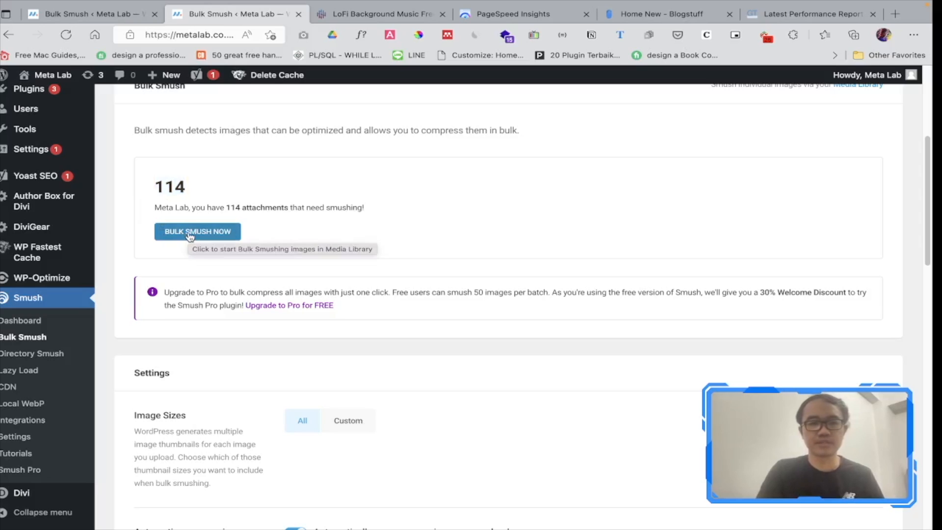
click(190, 233)
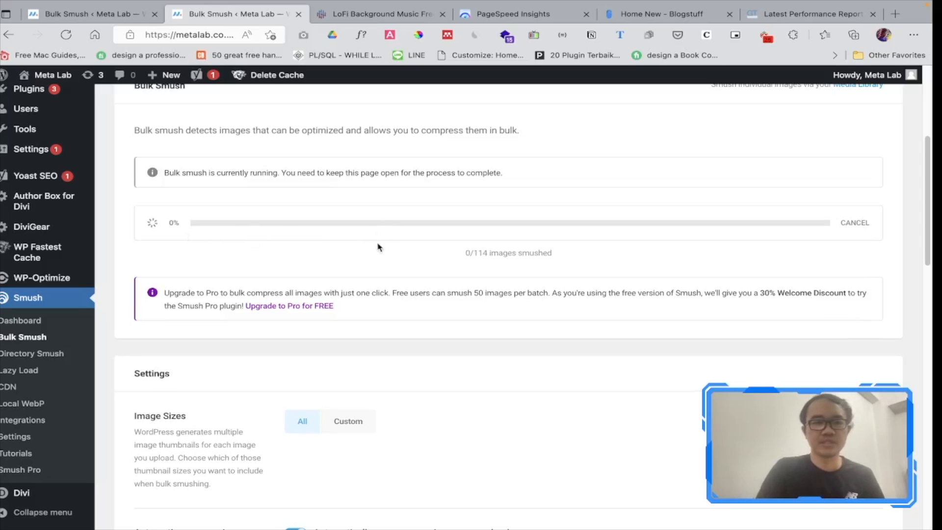
Check the progress of the running bulk smush and cancel it
scroll(350, 230, up, 1)
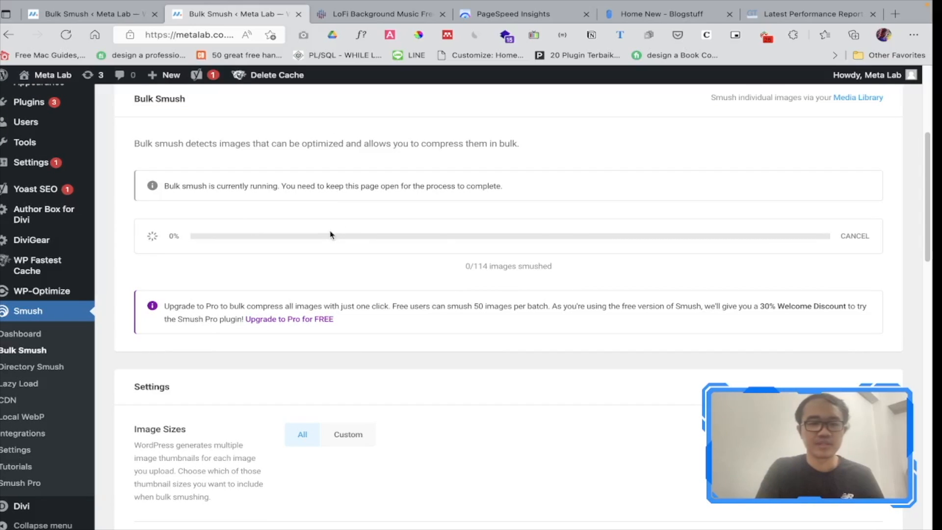
scroll(642, 240, up, 4)
scroll(639, 247, down, 5)
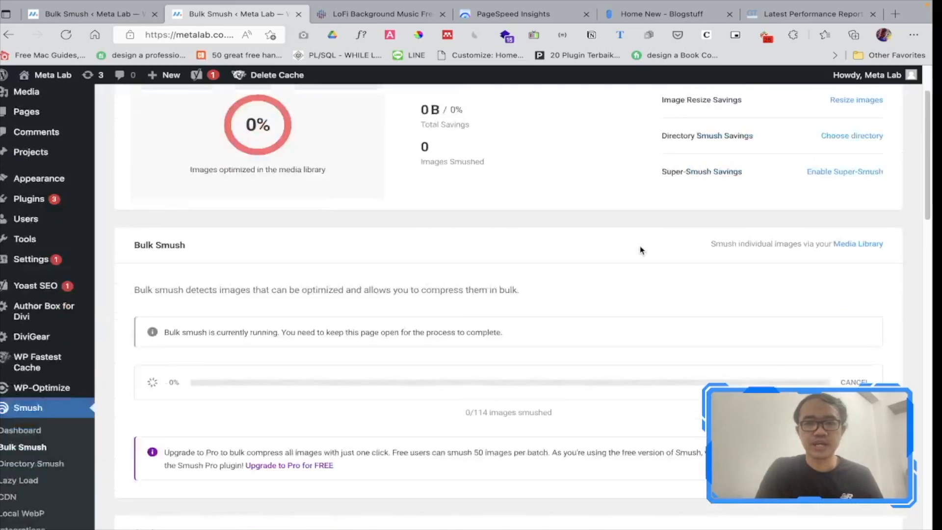
scroll(639, 247, up, 3)
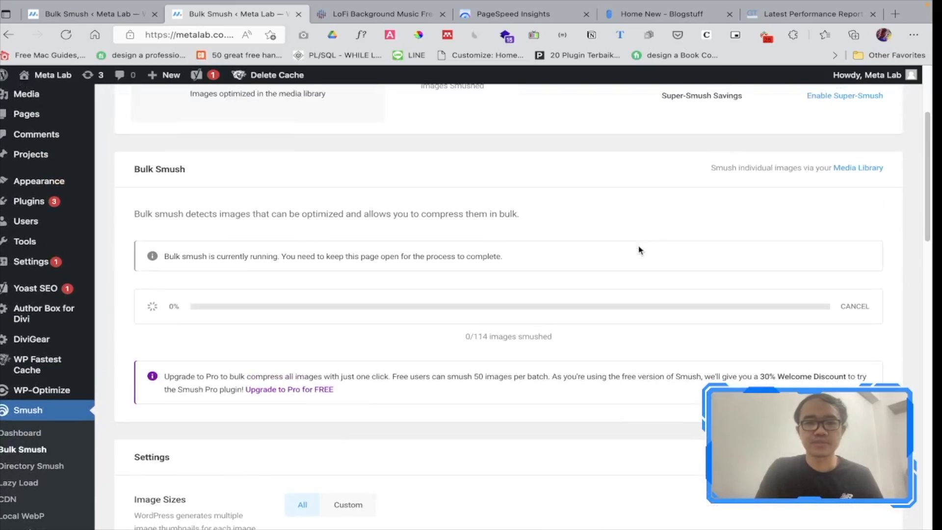
click(855, 306)
scroll(42, 224, down, 1)
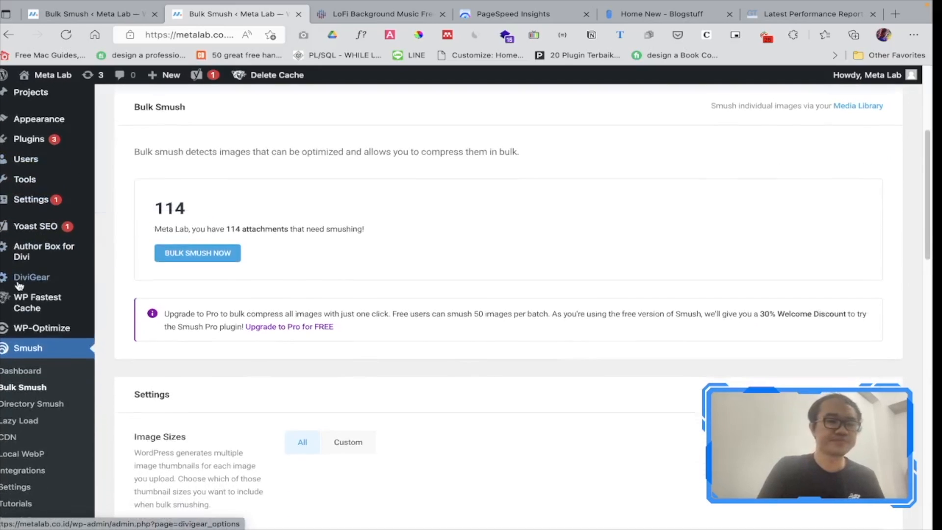
Look over Smush's Directory Smush page and activate the Lazy Load feature
click(48, 395)
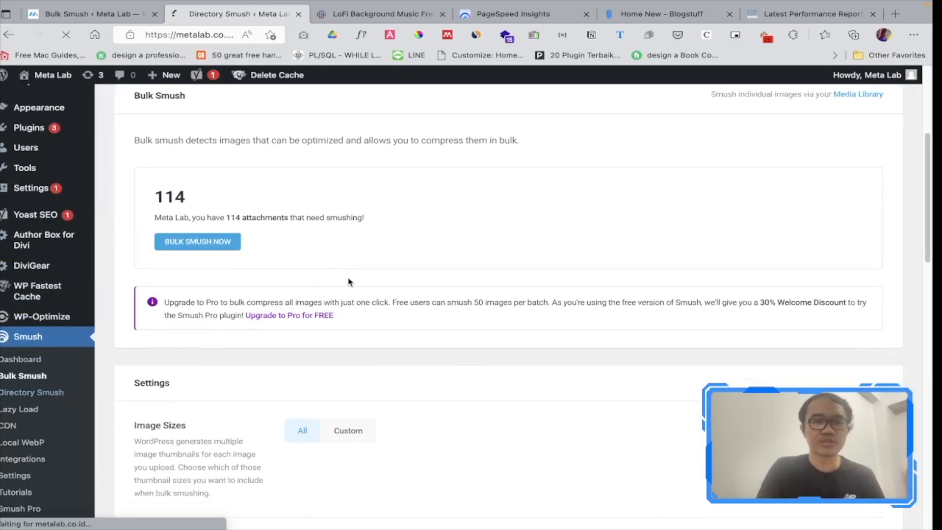
scroll(371, 280, down, 4)
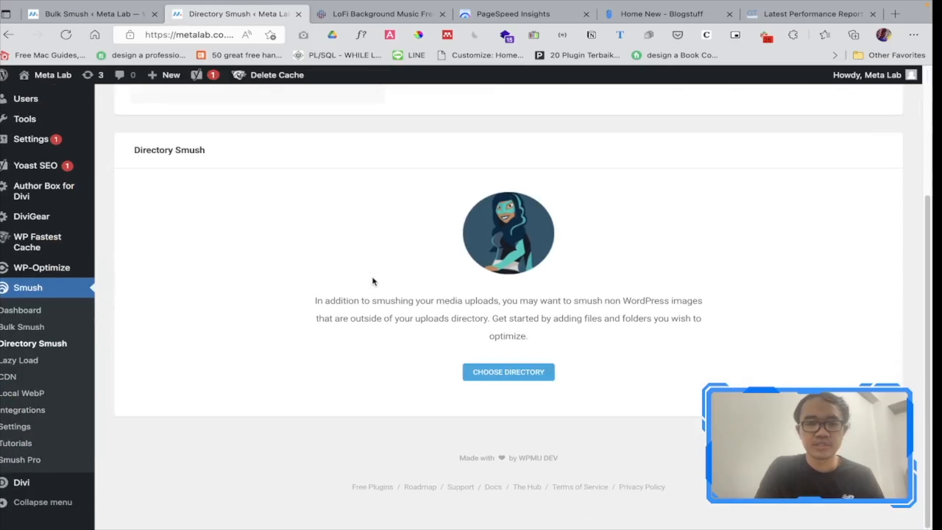
click(31, 360)
scroll(334, 291, down, 4)
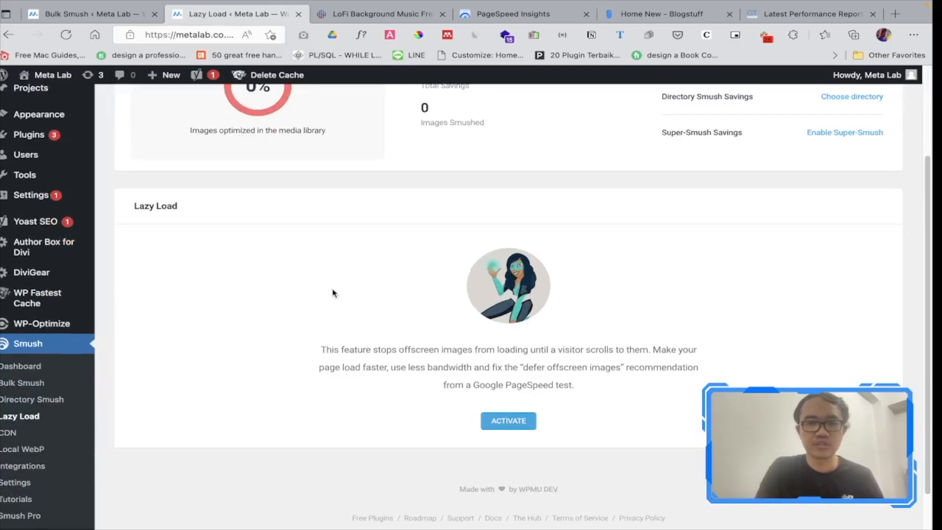
scroll(332, 290, up, 4)
scroll(343, 290, down, 4)
click(510, 375)
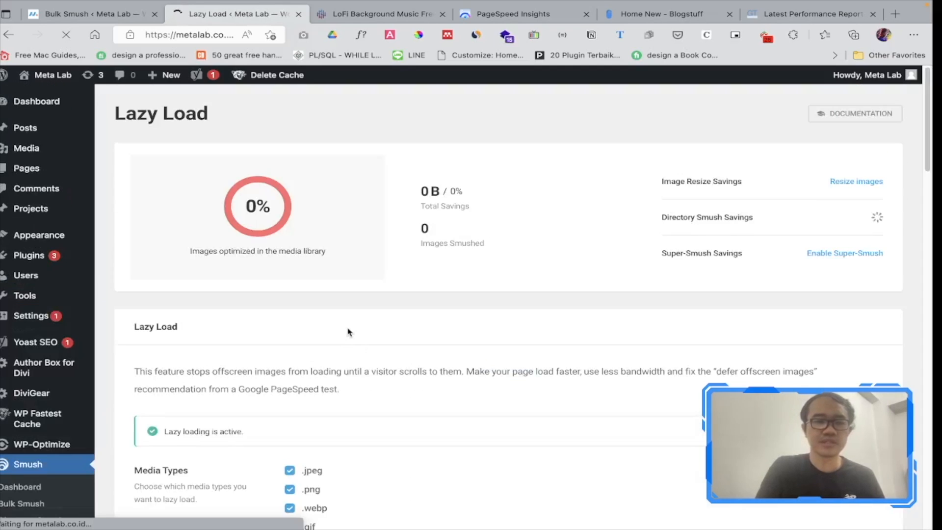
Review the Lazy Load media types, output locations, post types and script options, and save the settings with their defaults
scroll(346, 330, down, 10)
scroll(347, 330, up, 5)
scroll(350, 328, down, 8)
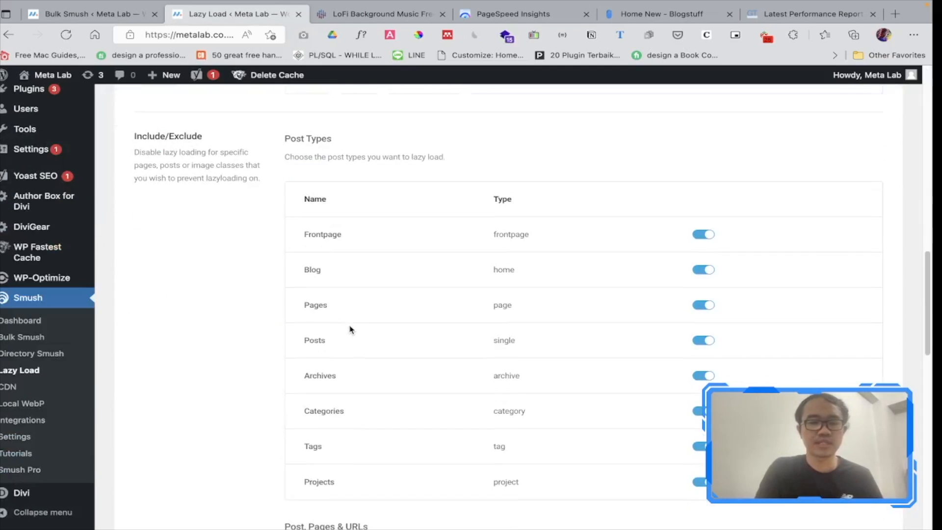
scroll(350, 329, down, 10)
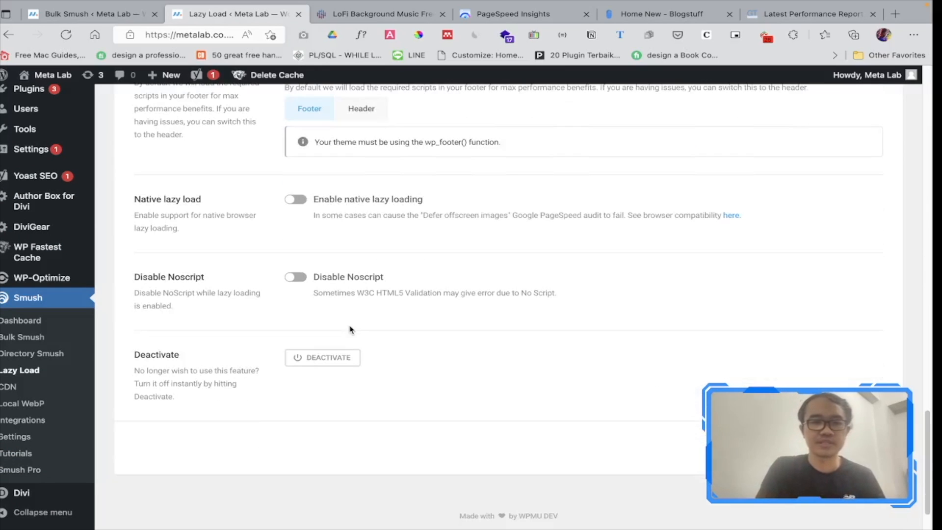
scroll(349, 326, up, 12)
scroll(350, 329, up, 8)
scroll(350, 328, down, 8)
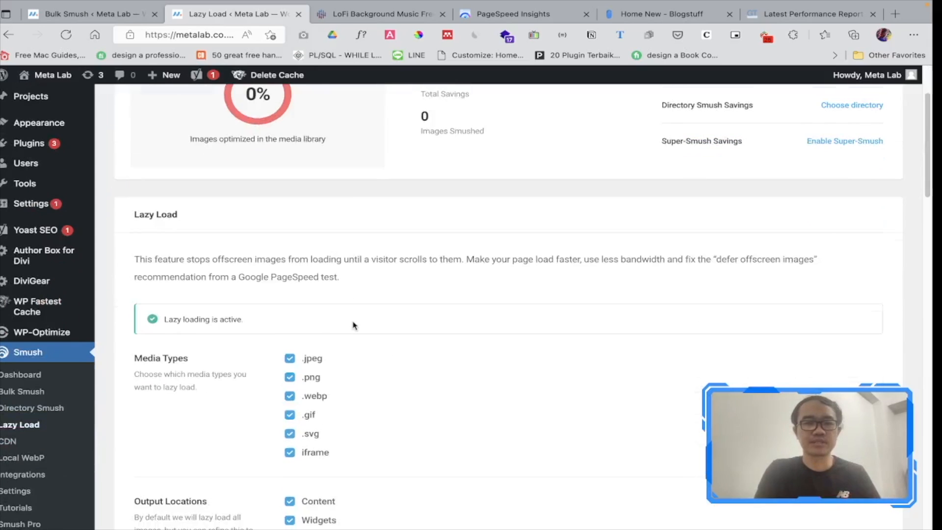
scroll(356, 324, down, 10)
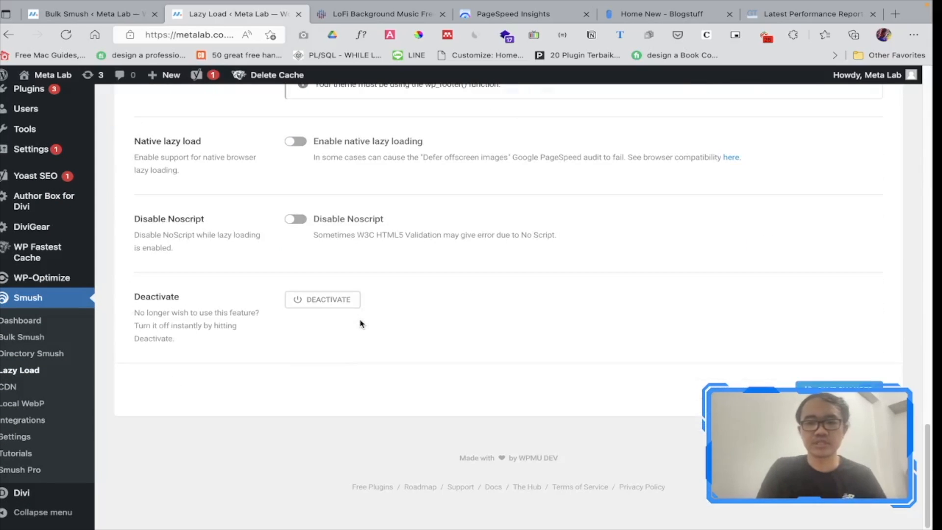
click(838, 390)
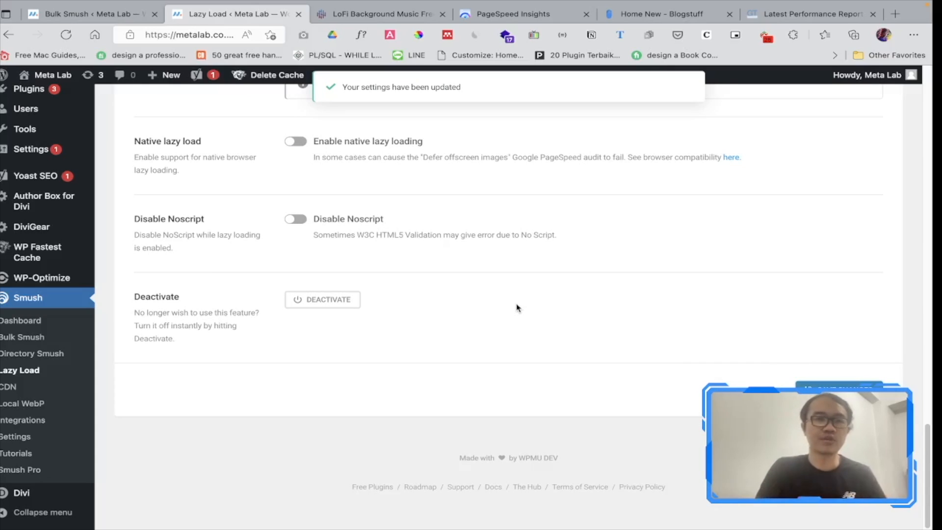
scroll(513, 305, up, 4)
scroll(88, 291, down, 4)
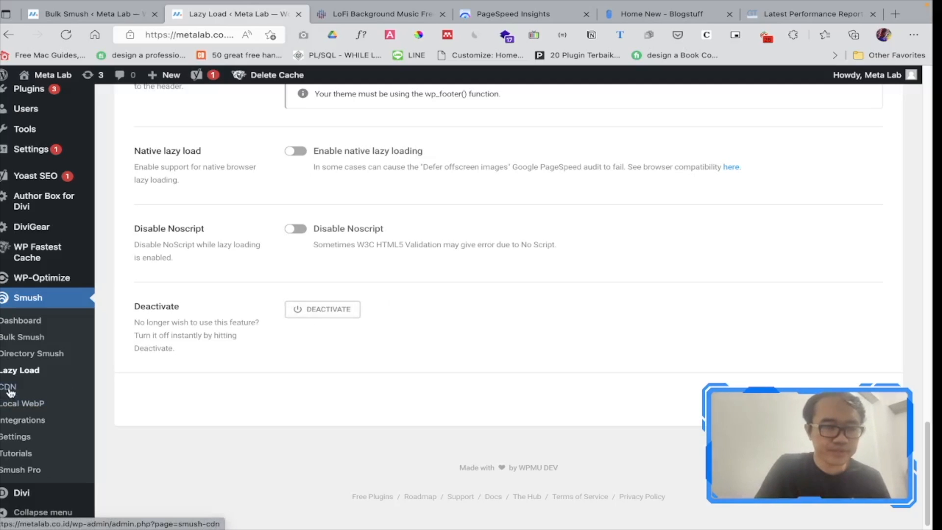
Look over Smush's Integrations page and examine the dashboard's savings summary, tutorials and feature sections
click(28, 418)
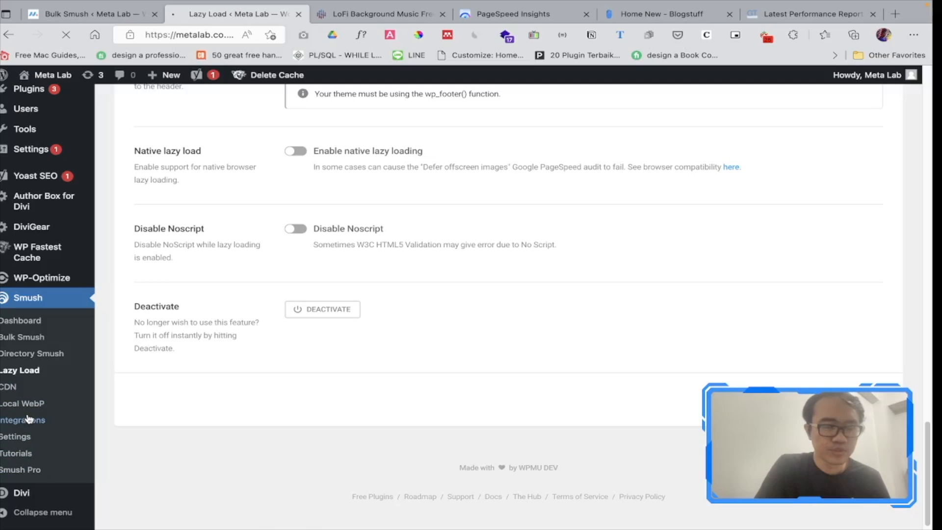
scroll(273, 354, down, 2)
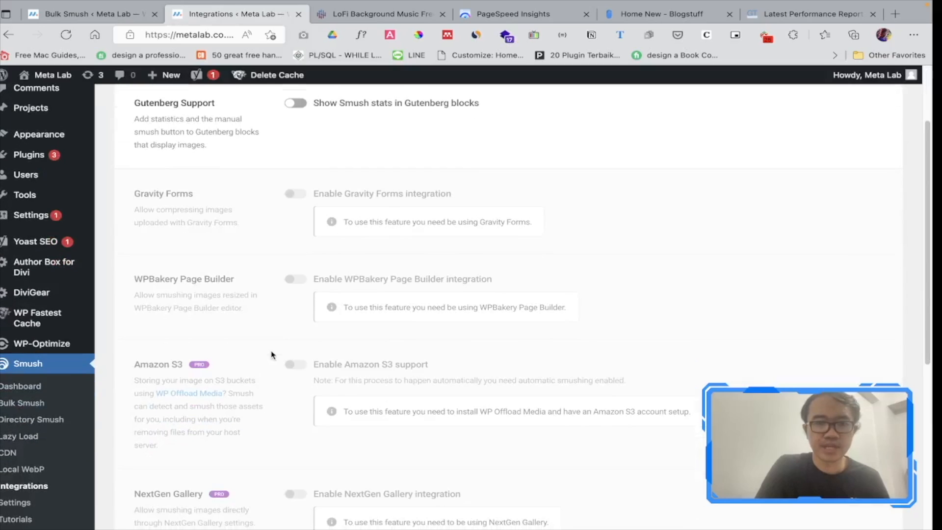
click(22, 386)
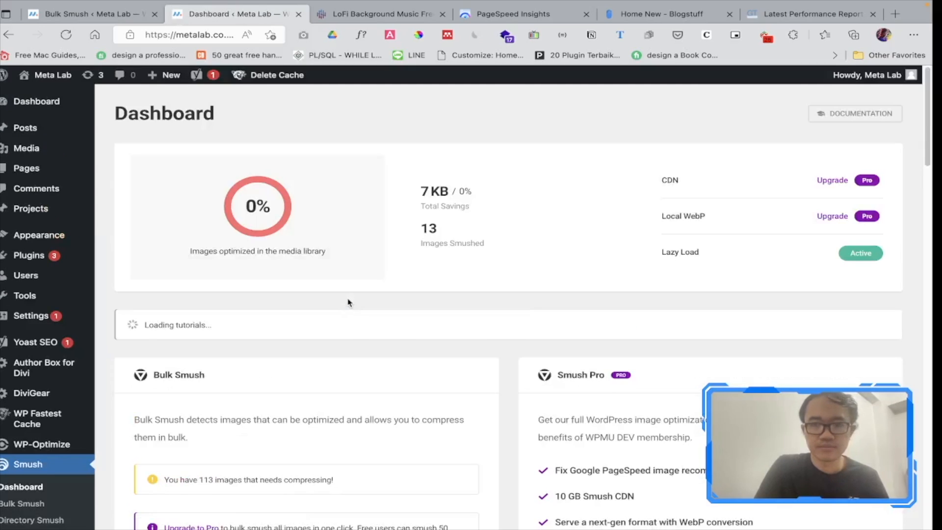
scroll(348, 302, down, 7)
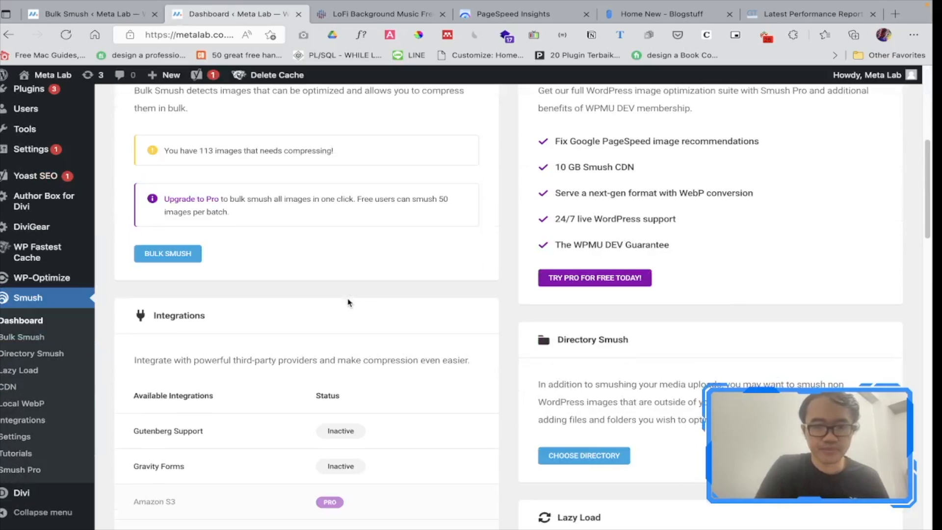
scroll(348, 302, up, 3)
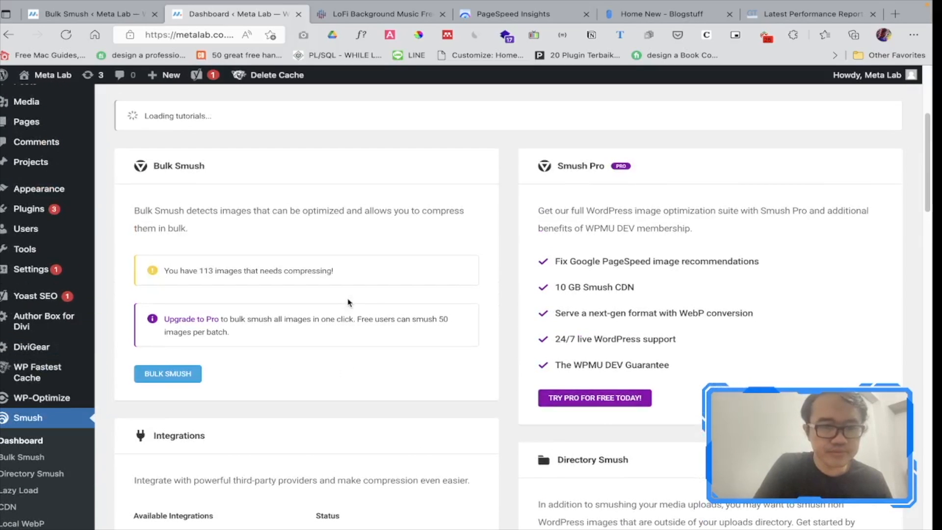
scroll(439, 310, down, 10)
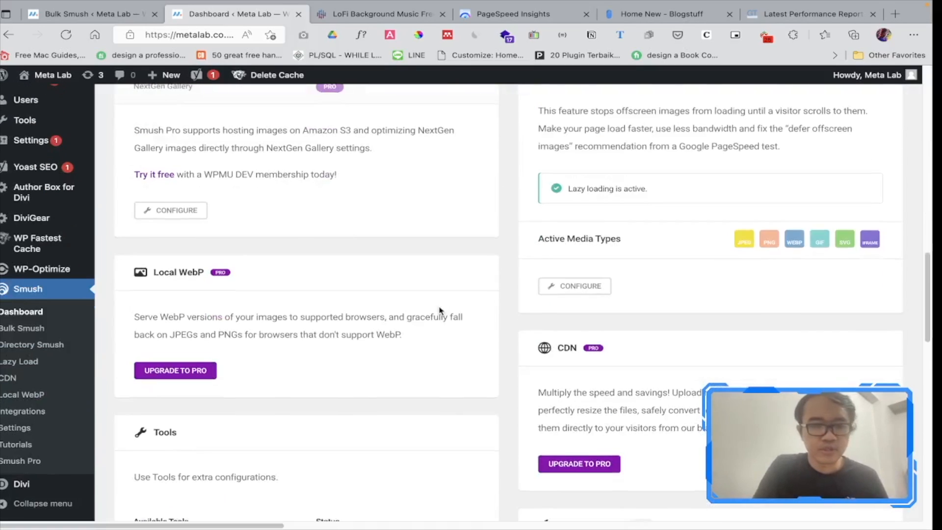
scroll(438, 310, down, 5)
scroll(439, 310, up, 10)
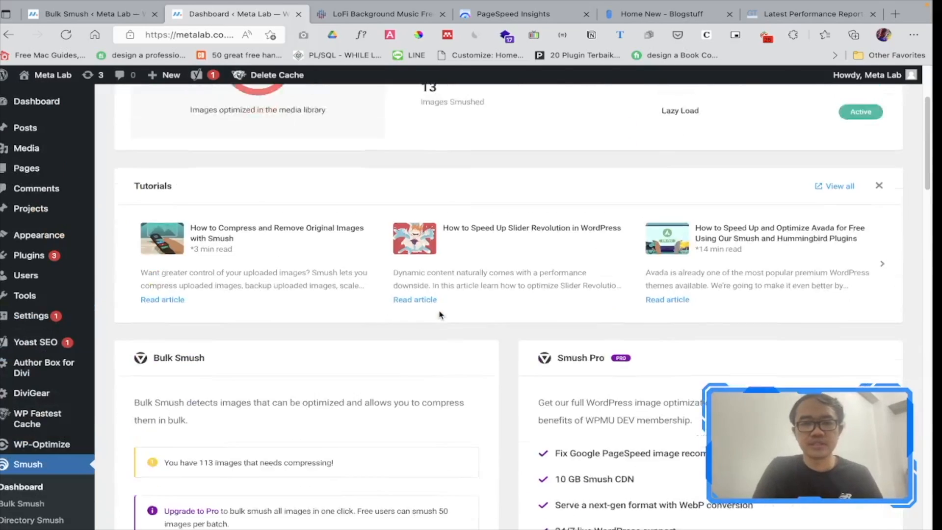
scroll(440, 315, up, 3)
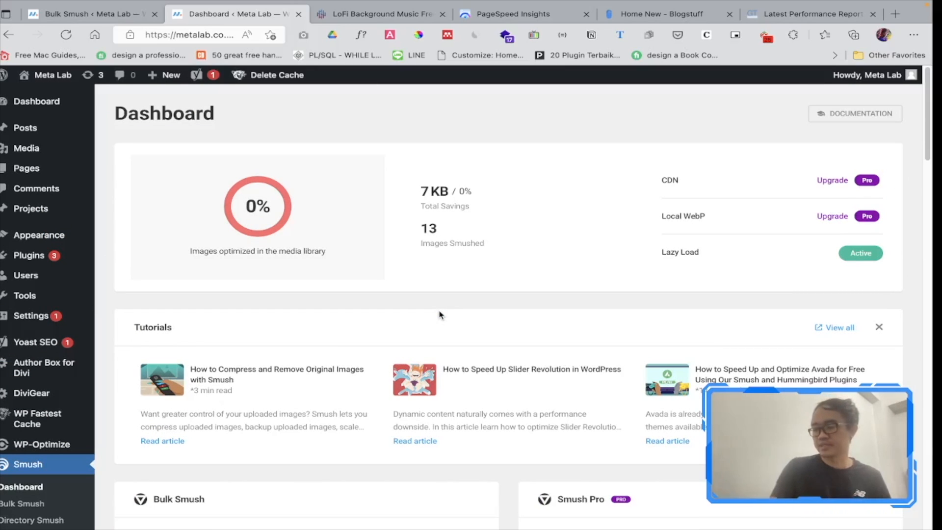
scroll(418, 260, down, 2)
scroll(502, 236, up, 2)
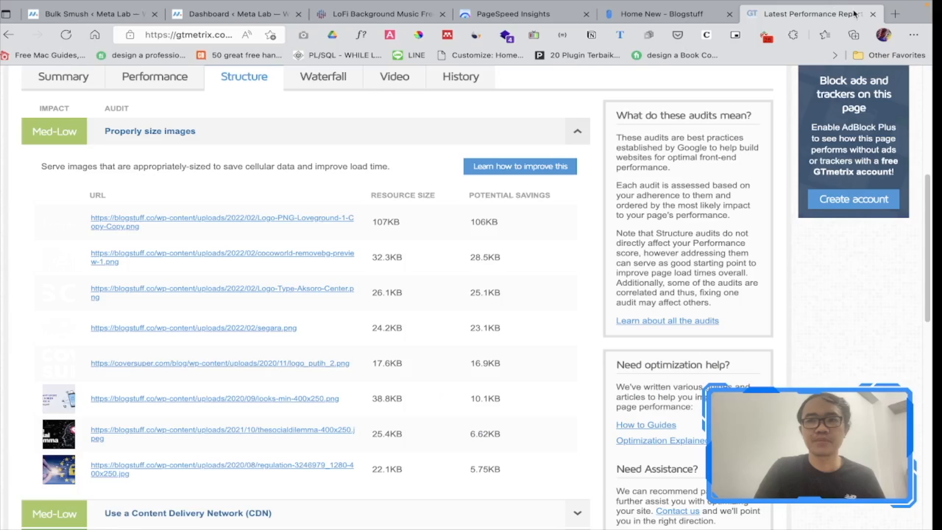
Open the TinyPNG website in a new browser tab
click(814, 13)
click(893, 16)
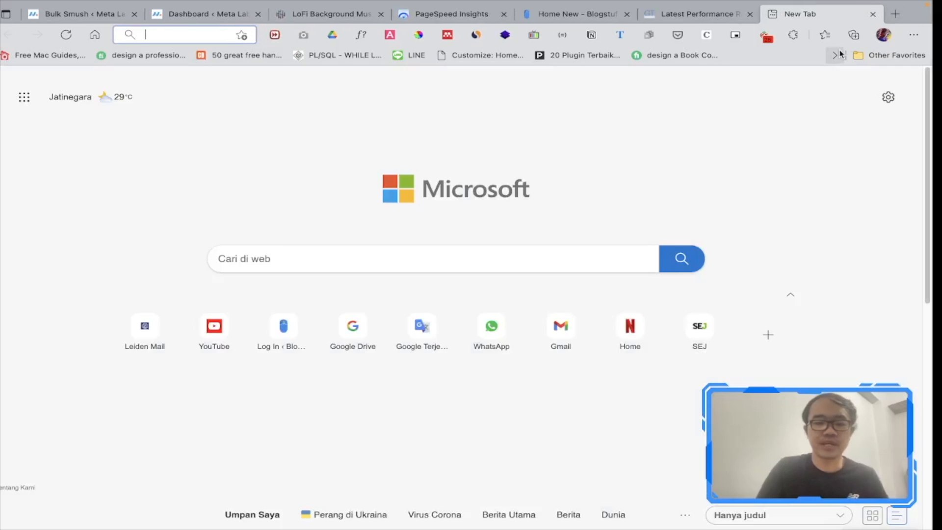
text(tinypng)
key(Return)
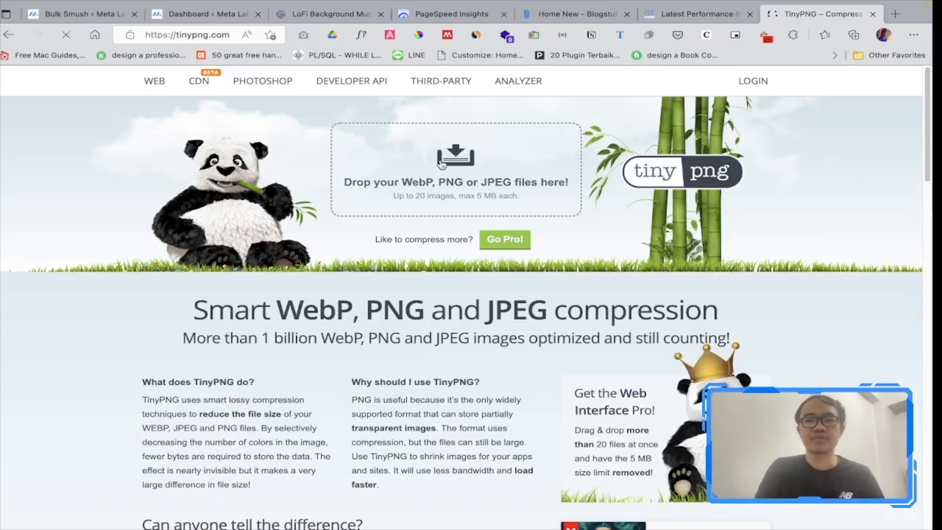
Start uploading an image to TinyPNG and preview candidate images in the Documents folder, checking their file sizes and dimensions
click(457, 182)
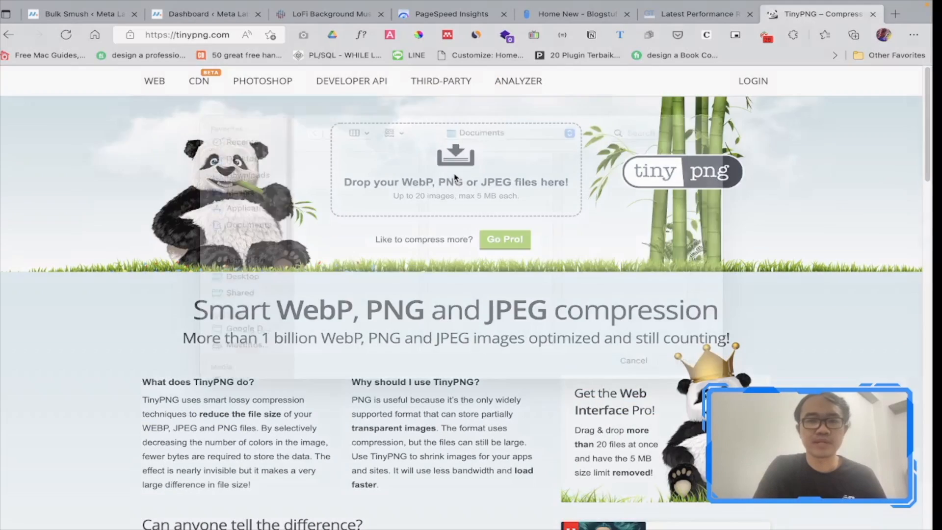
click(350, 236)
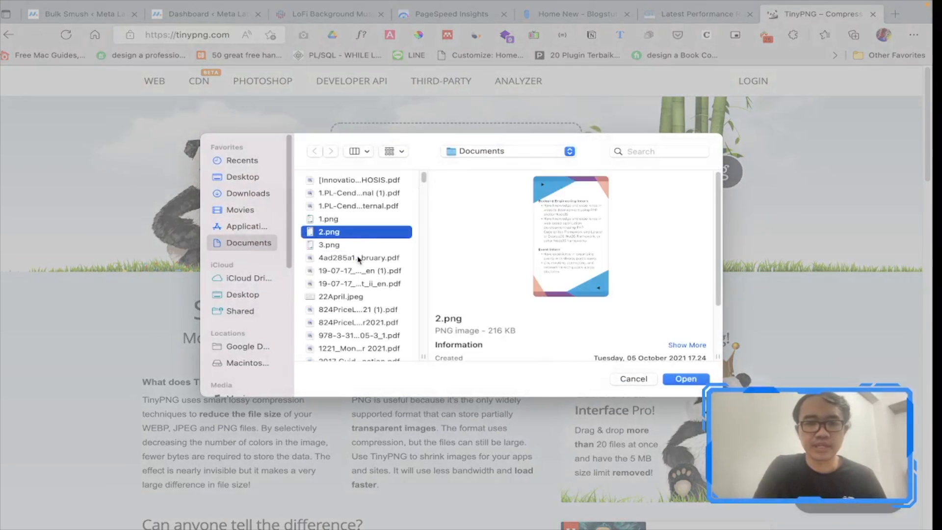
click(358, 257)
scroll(363, 265, down, 2)
click(357, 237)
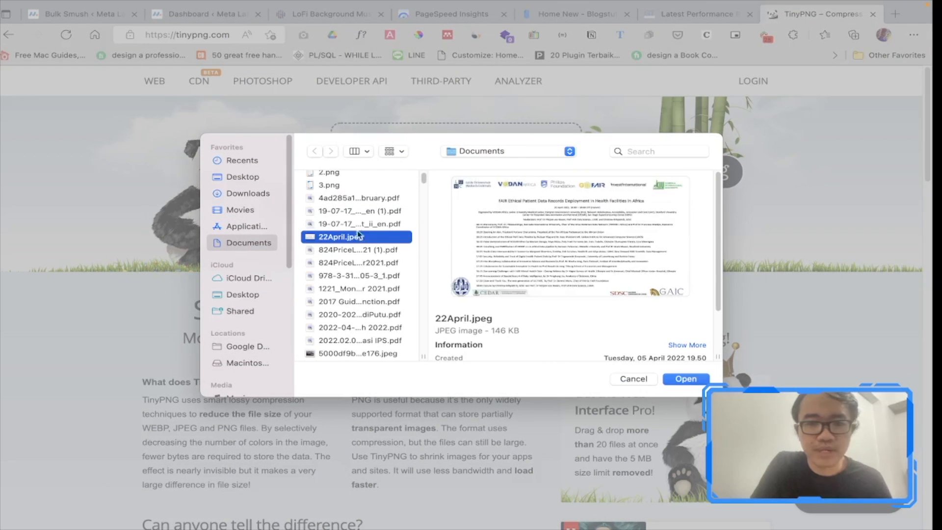
click(357, 224)
scroll(368, 304, down, 1)
scroll(373, 331, down, 2)
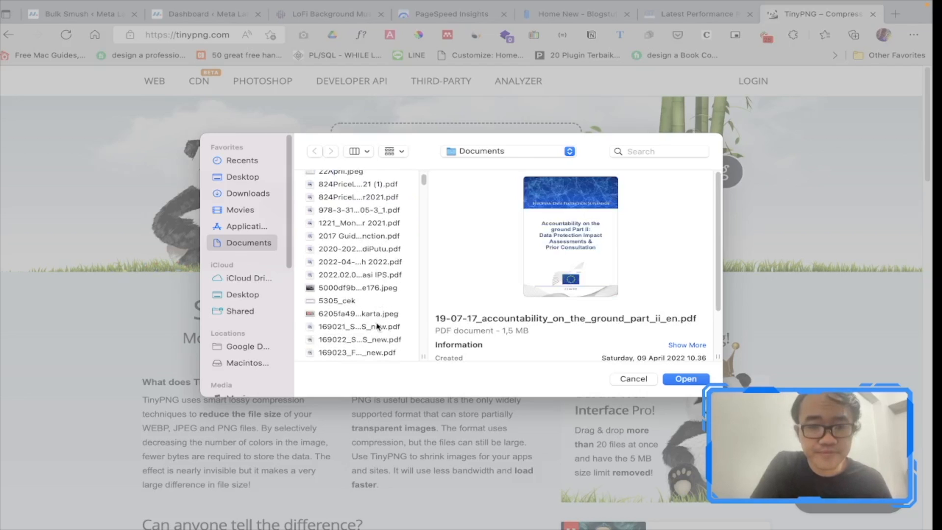
click(387, 289)
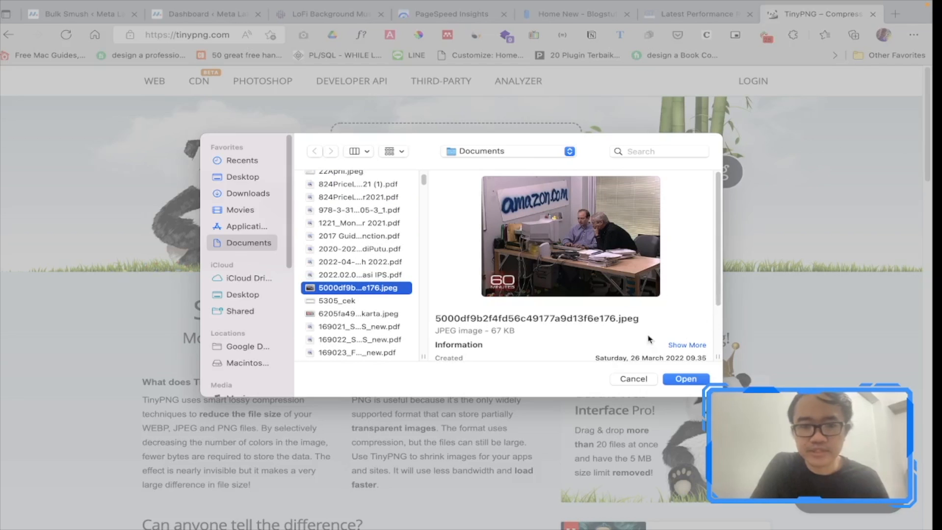
scroll(712, 294, down, 3)
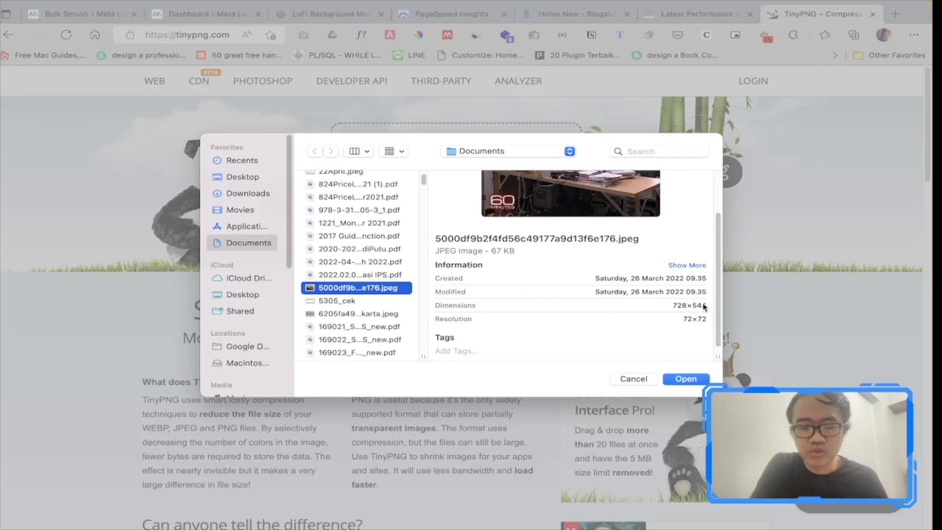
click(334, 300)
click(357, 313)
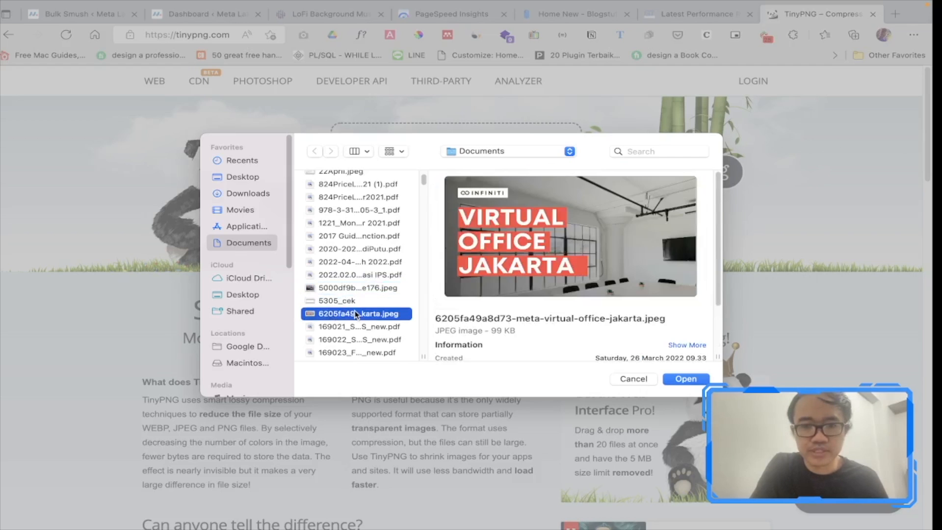
scroll(359, 295, down, 3)
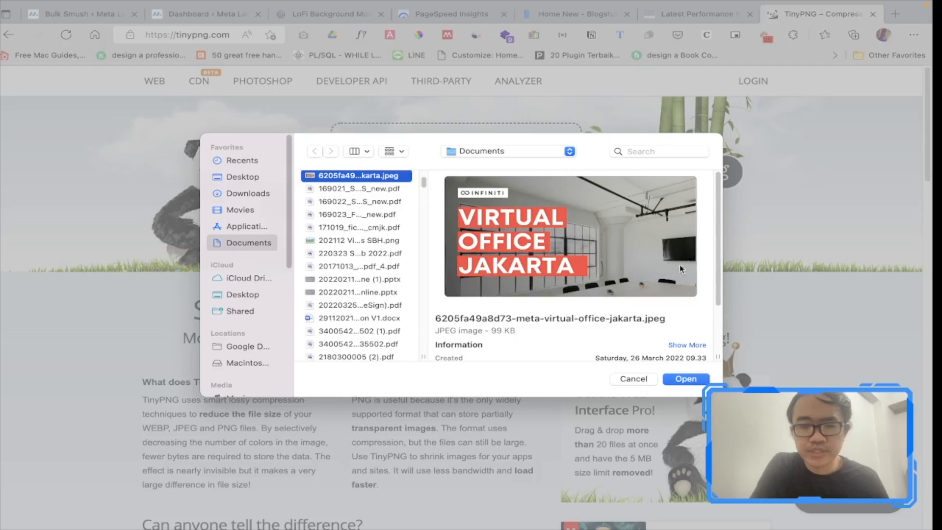
scroll(718, 316, down, 3)
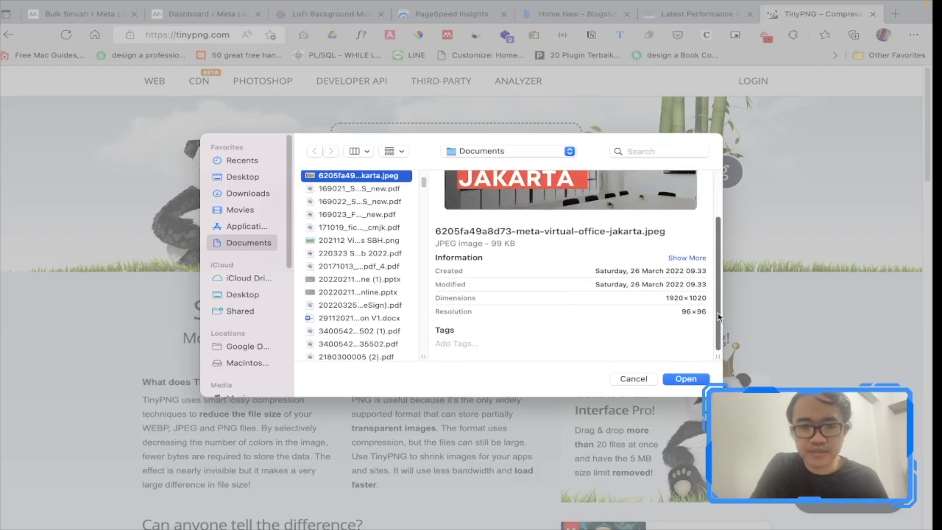
Find the basecamp PNG image in Documents, check its dimensions, and upload it to TinyPNG for compression
click(359, 265)
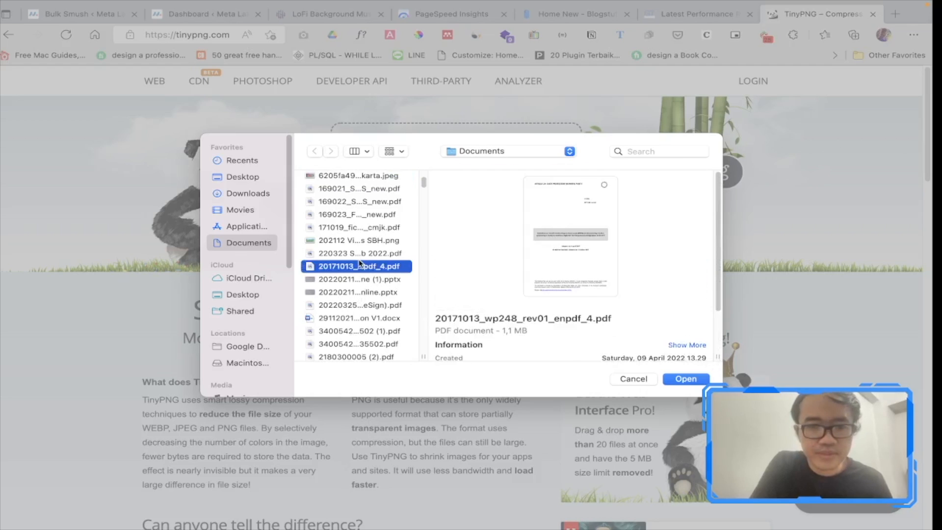
click(374, 244)
scroll(373, 260, down, 10)
click(372, 265)
click(372, 276)
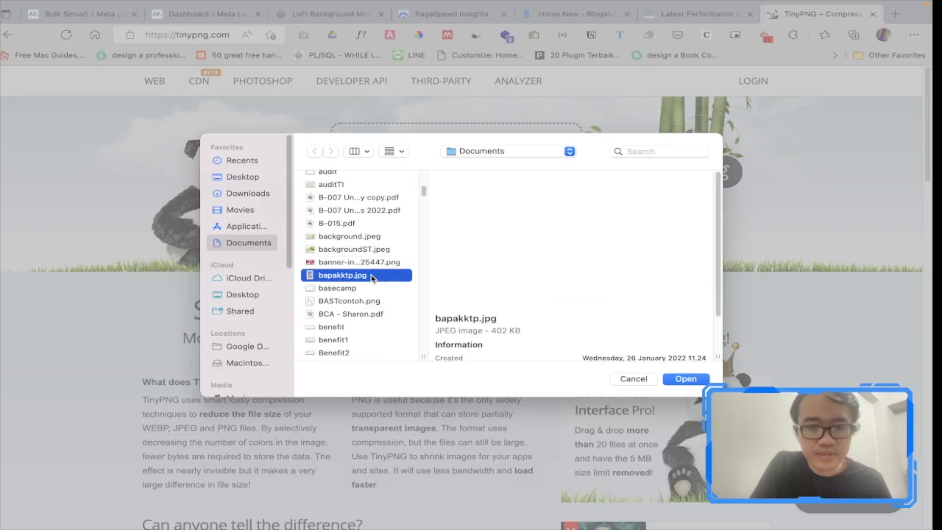
click(369, 288)
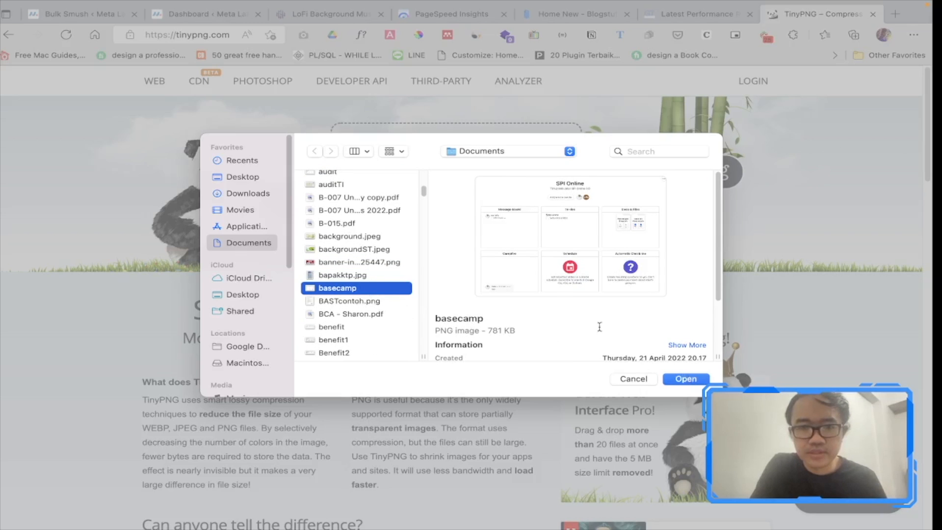
scroll(702, 309, down, 5)
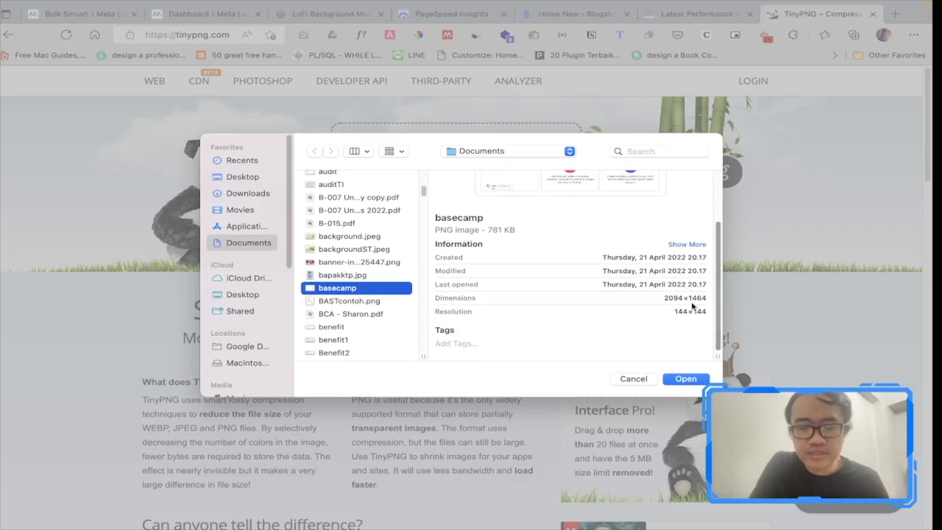
click(690, 381)
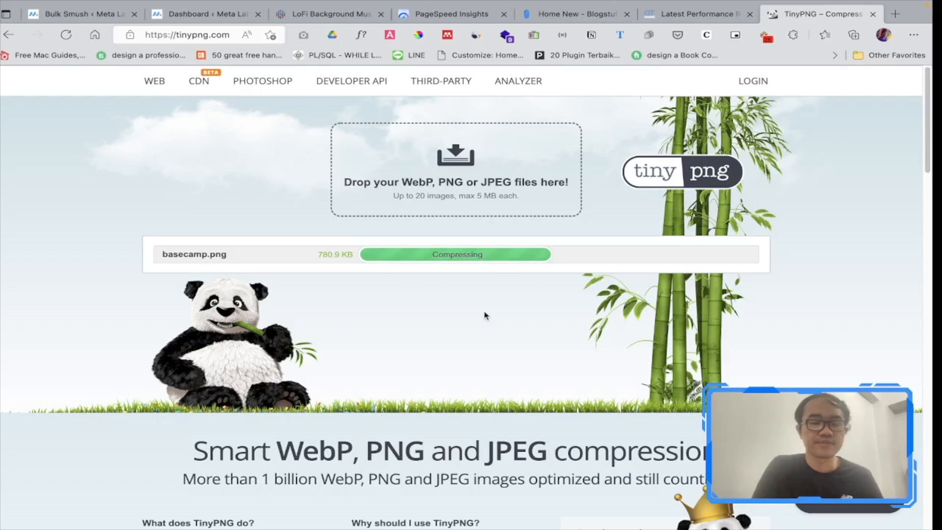
Examine the basecamp.png compression result, comparing the original and compressed file sizes and the overall percentage saved
scroll(465, 256, down, 2)
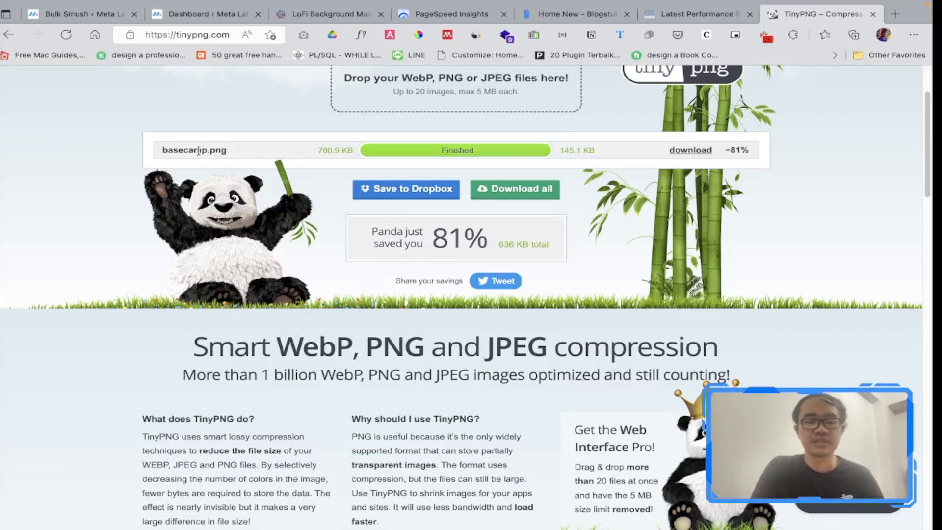
scroll(199, 150, up, 1)
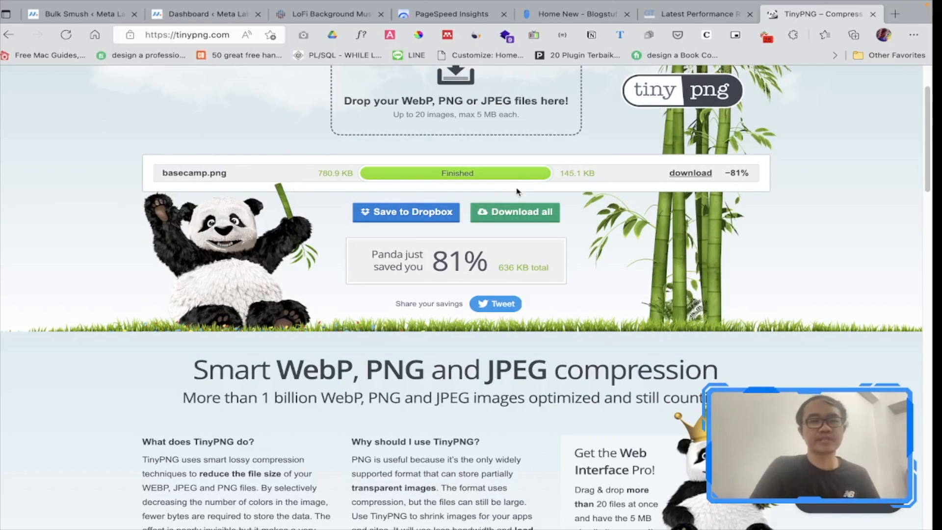
drag(434, 260, 487, 262)
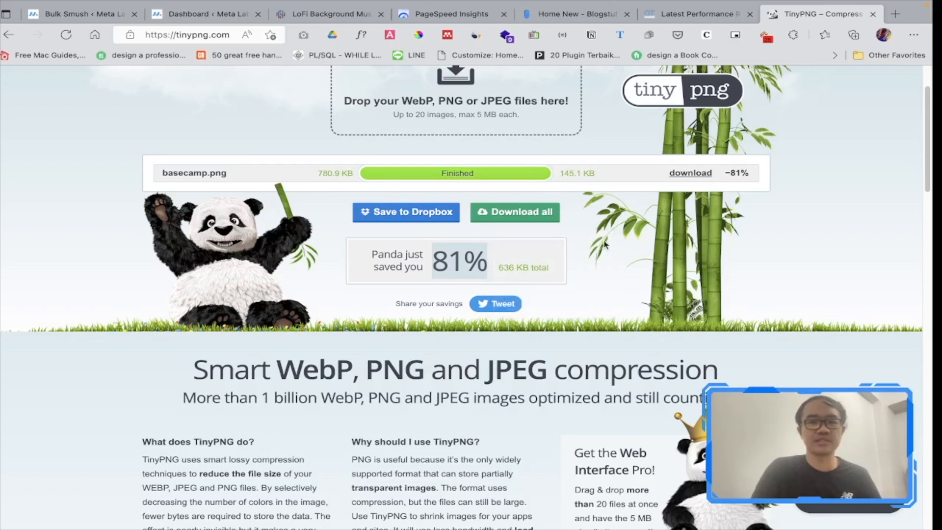
click(443, 264)
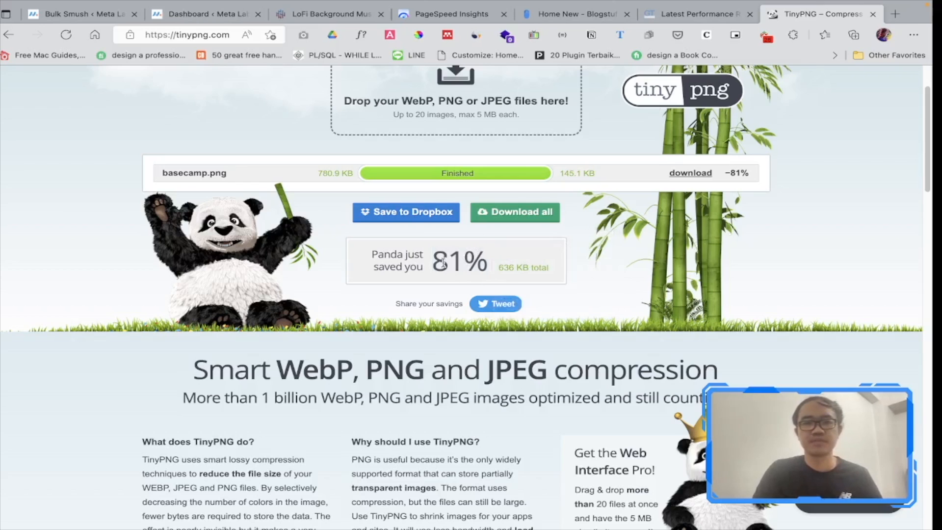
scroll(474, 264, up, 2)
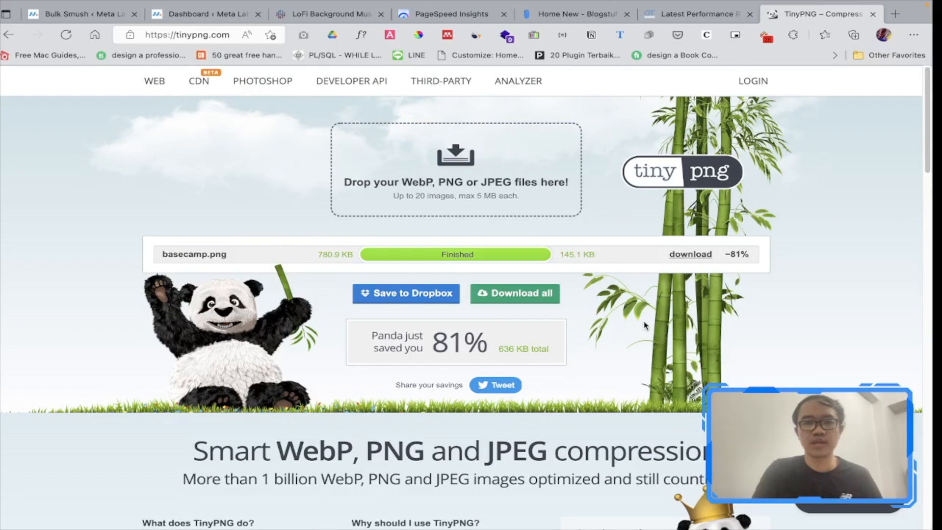
drag(593, 257, 532, 257)
click(596, 255)
scroll(490, 245, down, 5)
scroll(378, 202, up, 5)
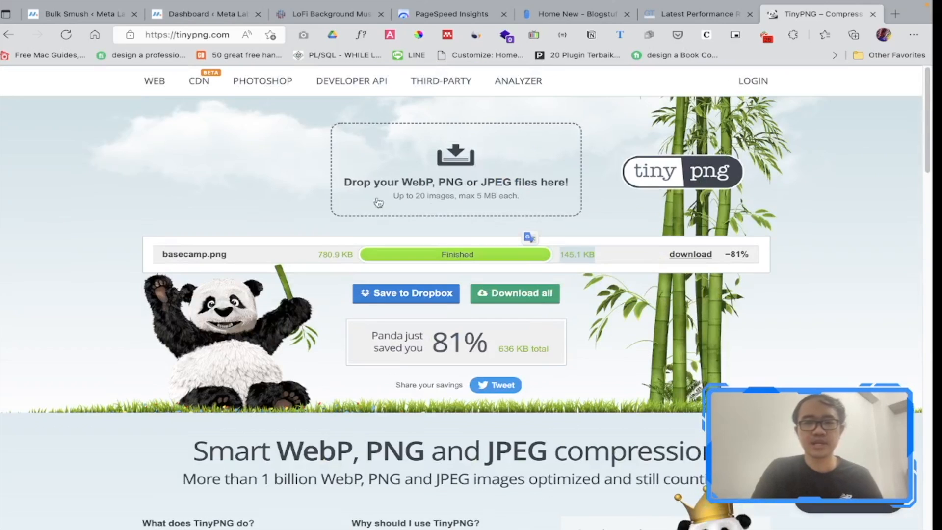
click(625, 260)
drag(560, 256, 603, 260)
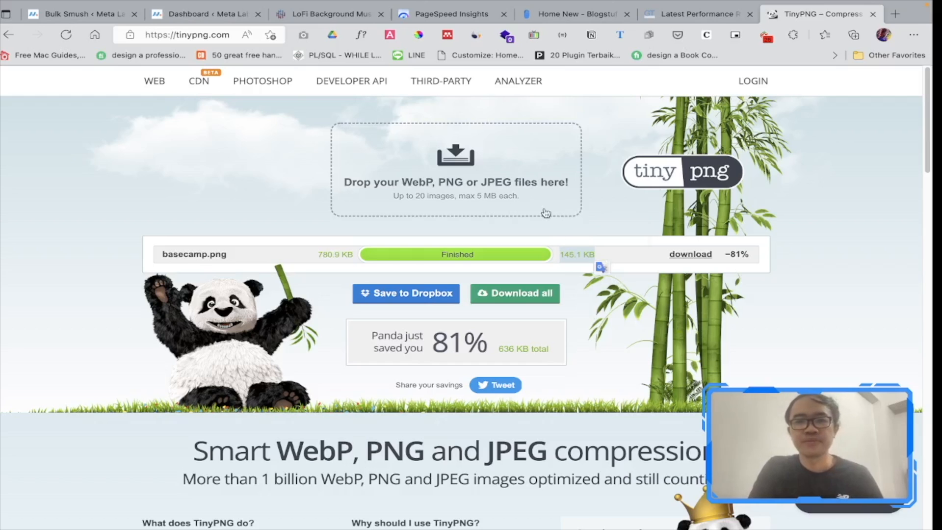
scroll(305, 193, down, 5)
scroll(307, 191, up, 5)
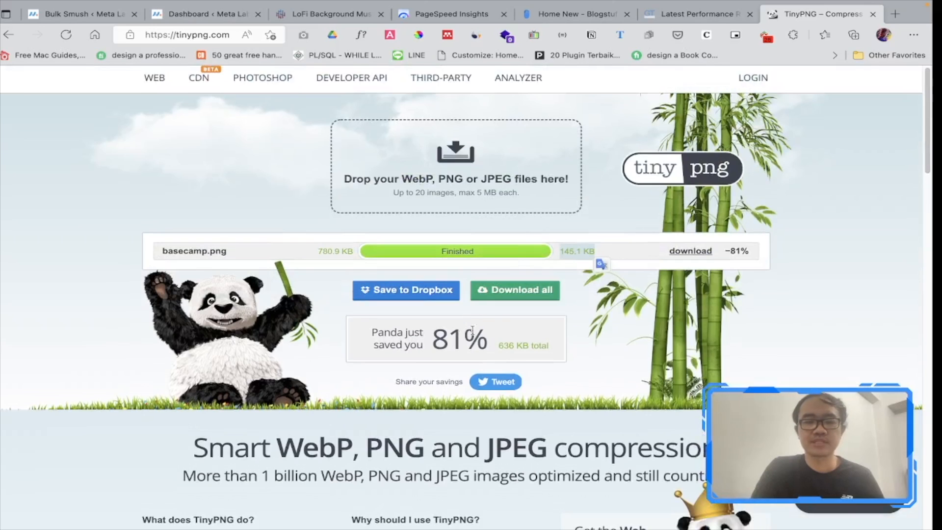
click(565, 252)
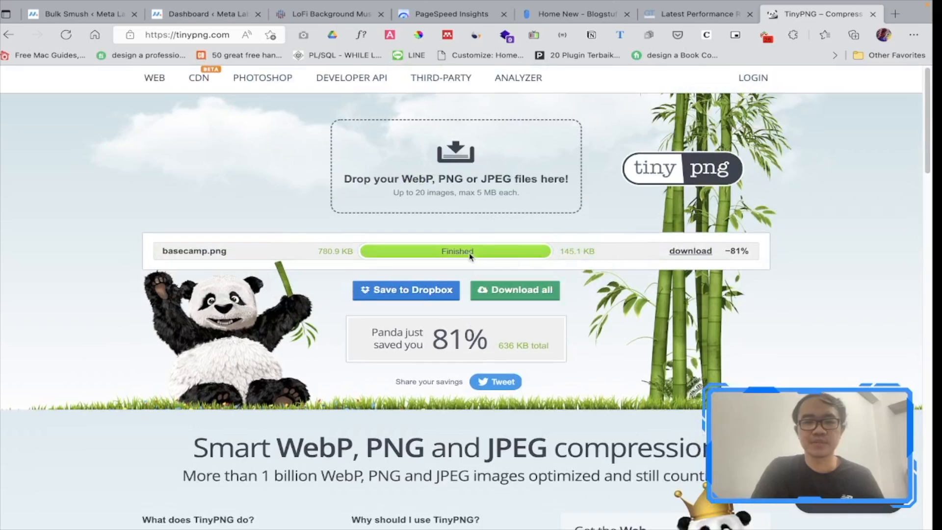
drag(563, 249, 576, 250)
scroll(465, 159, down, 8)
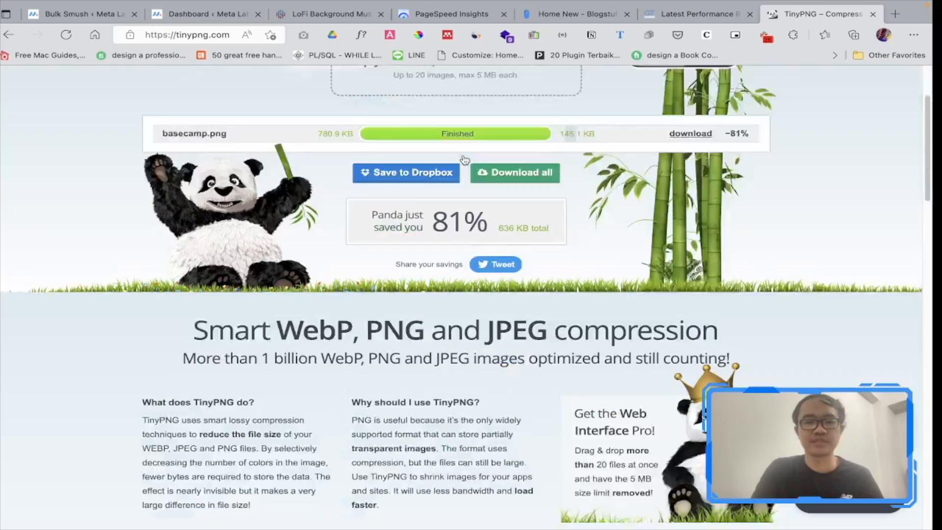
scroll(490, 169, up, 8)
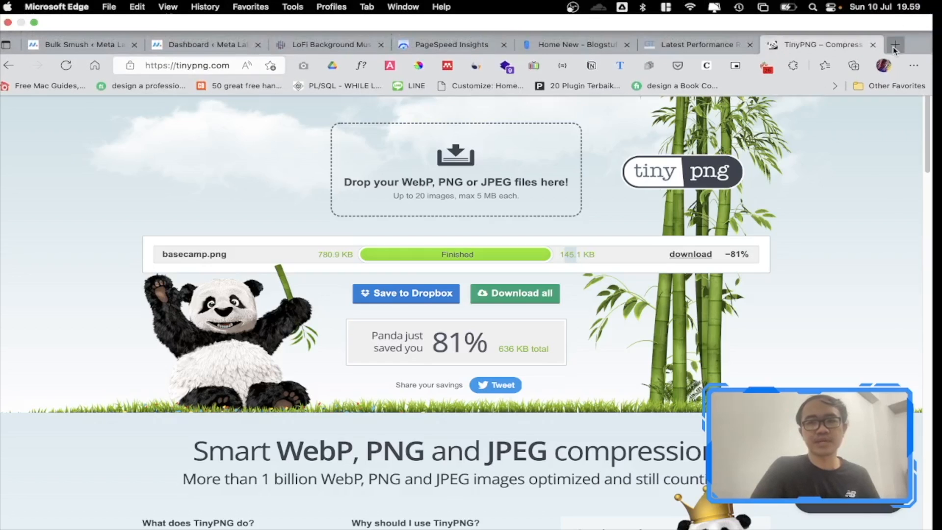
Search the web for "optimizilla" in a new browser tab and open the Online Image Compressor site
click(892, 46)
text(optimizilla)
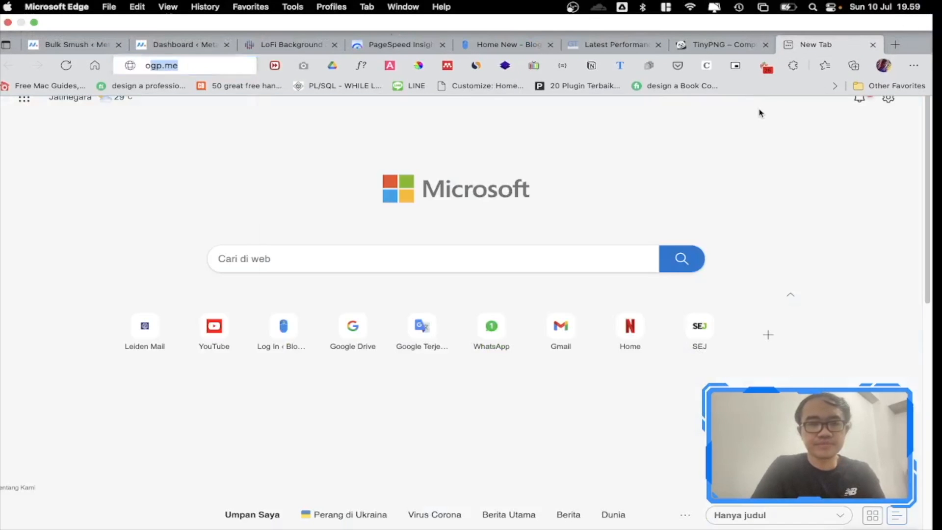
key(Return)
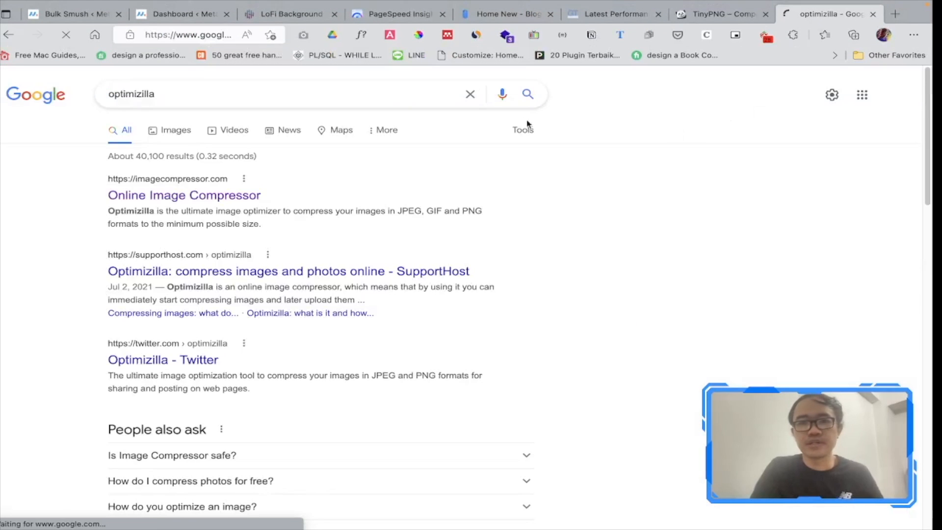
click(140, 197)
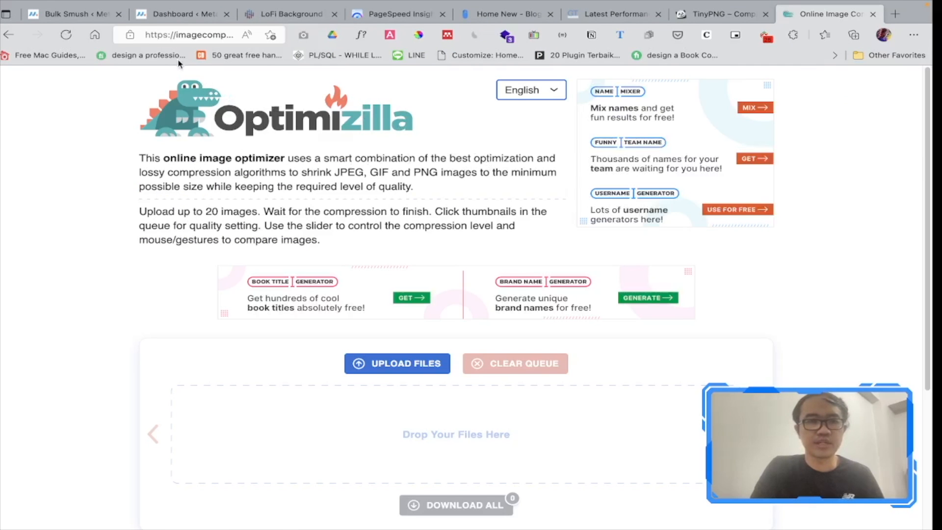
click(175, 35)
click(175, 36)
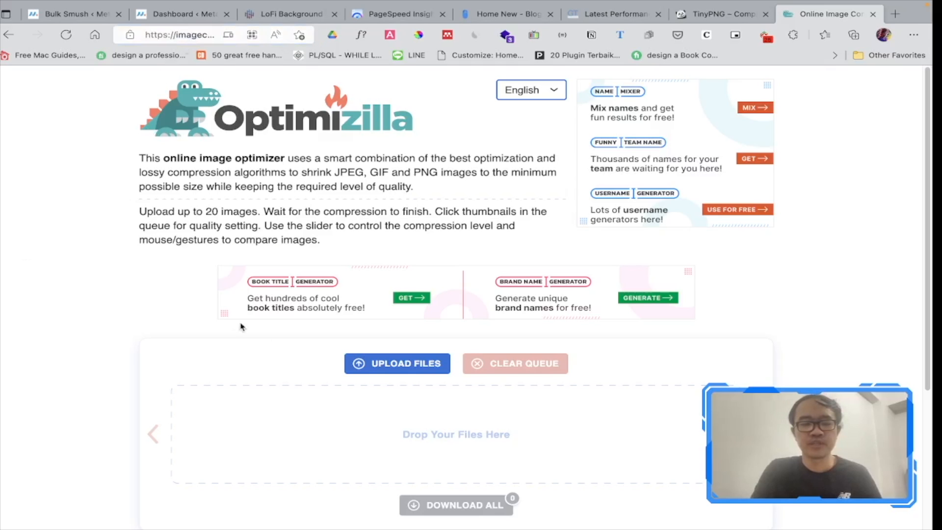
Upload the bestcharcoal PNG image from Documents to Optimizilla for compression and bring its queue into view
click(380, 362)
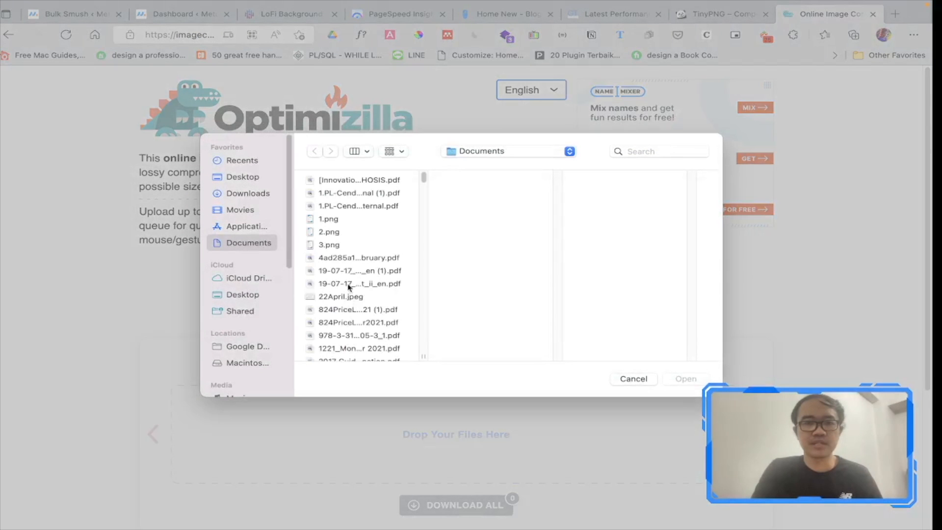
scroll(353, 243, down, 15)
click(356, 227)
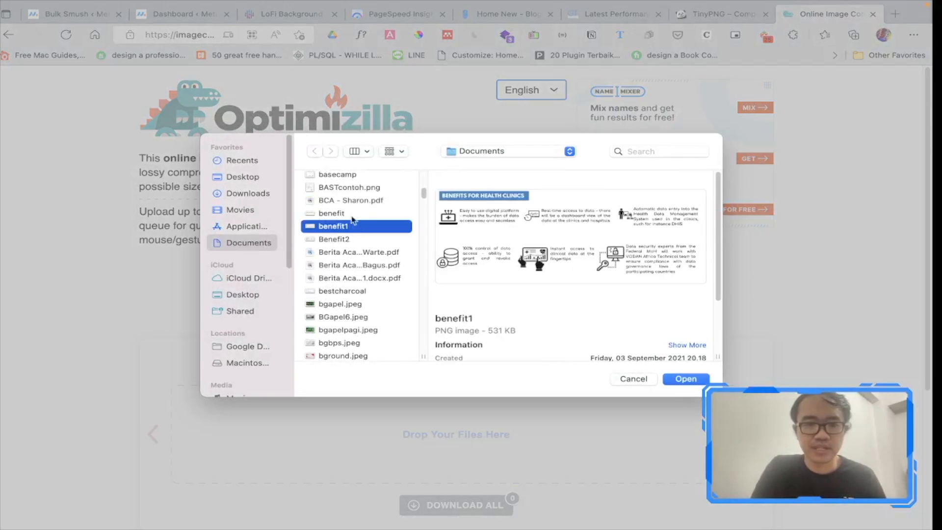
click(351, 201)
scroll(373, 270, down, 1)
click(368, 290)
scroll(369, 287, down, 4)
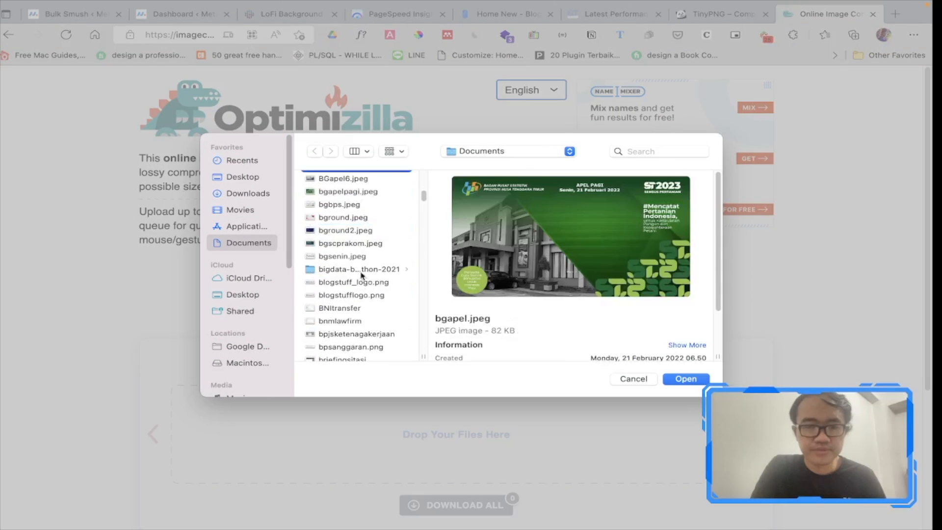
scroll(363, 277, up, 2)
click(349, 214)
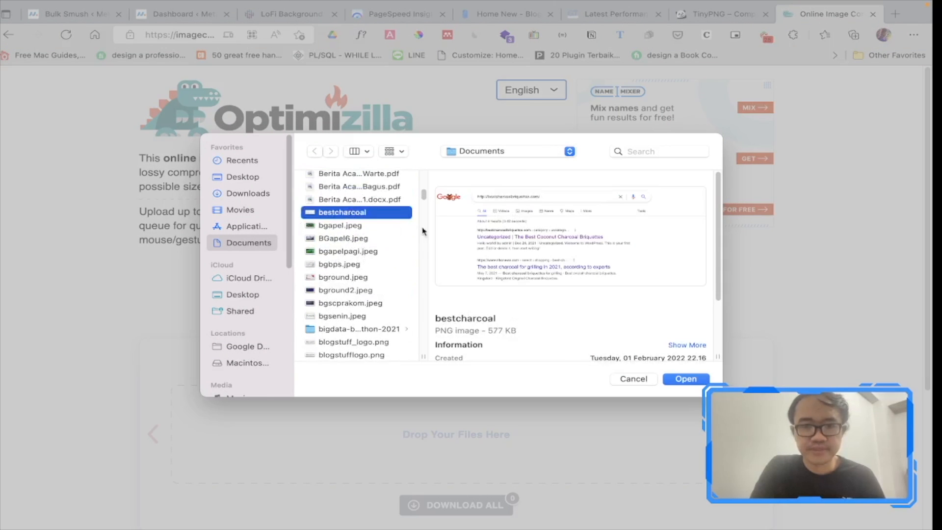
click(684, 380)
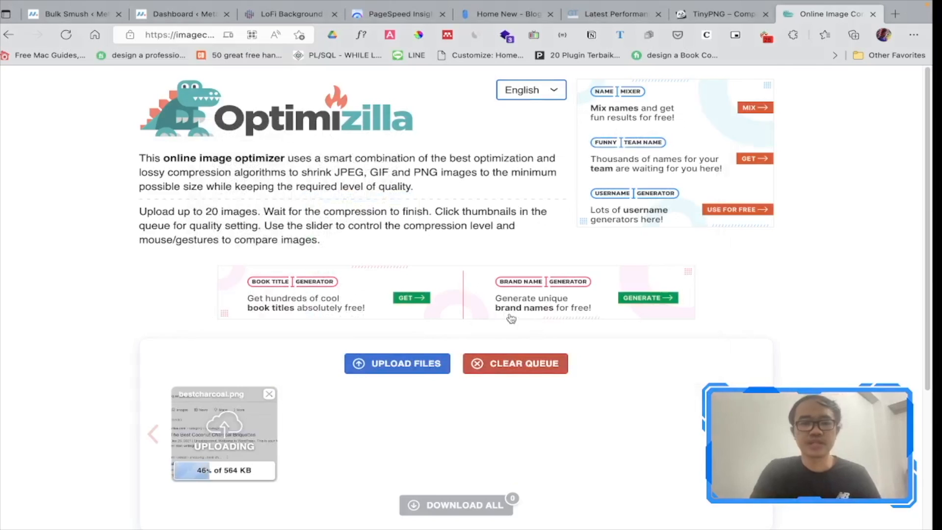
scroll(82, 245, down, 3)
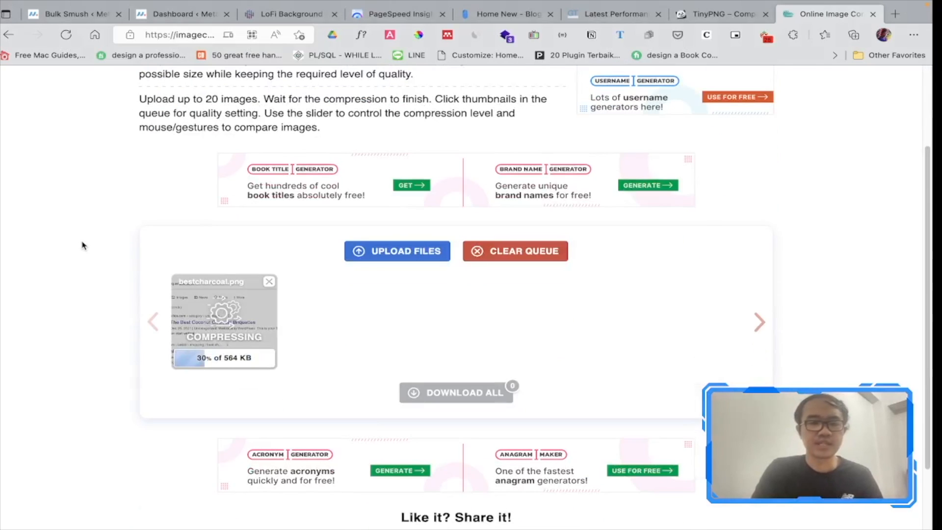
Examine the bestcharcoal.png compression result, including its saved percentage, file sizes and comparison preview
scroll(95, 201, down, 2)
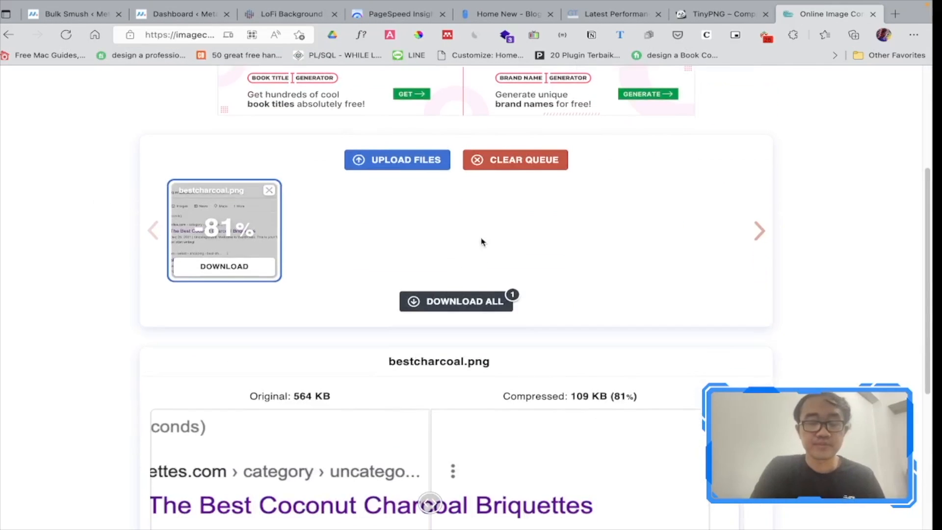
scroll(499, 241, up, 4)
scroll(504, 246, down, 5)
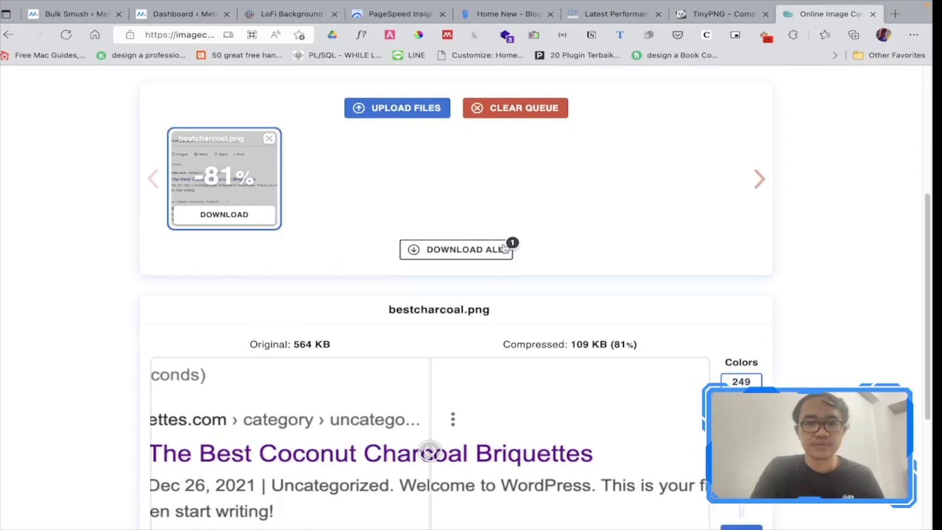
scroll(118, 189, up, 1)
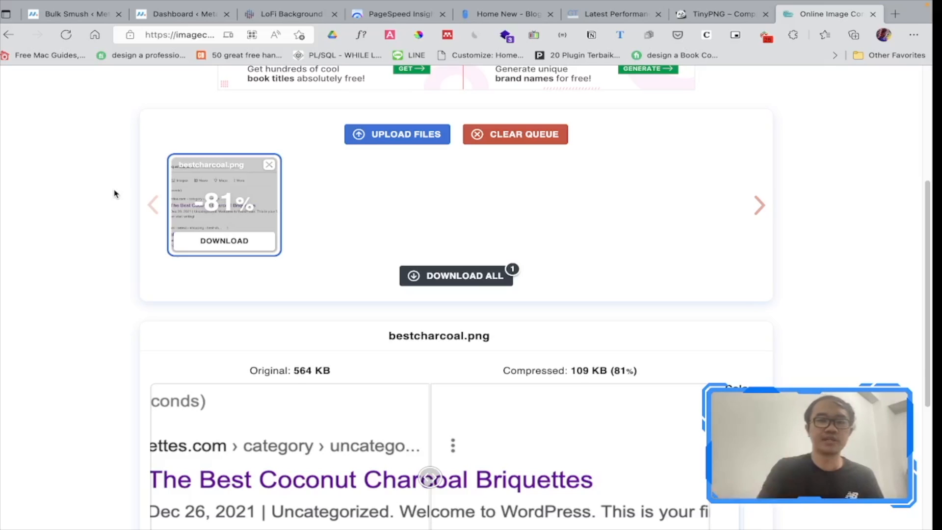
scroll(122, 204, down, 2)
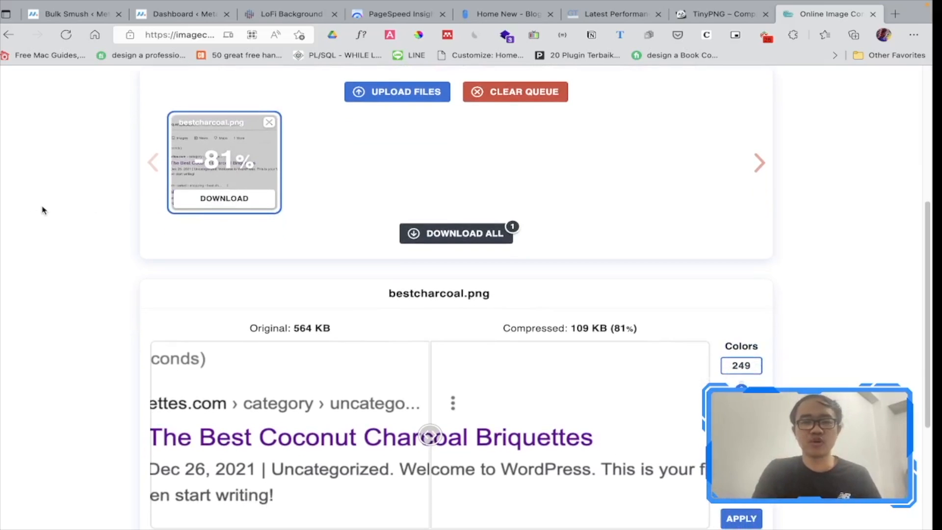
scroll(42, 211, up, 3)
scroll(42, 211, down, 5)
scroll(41, 211, up, 7)
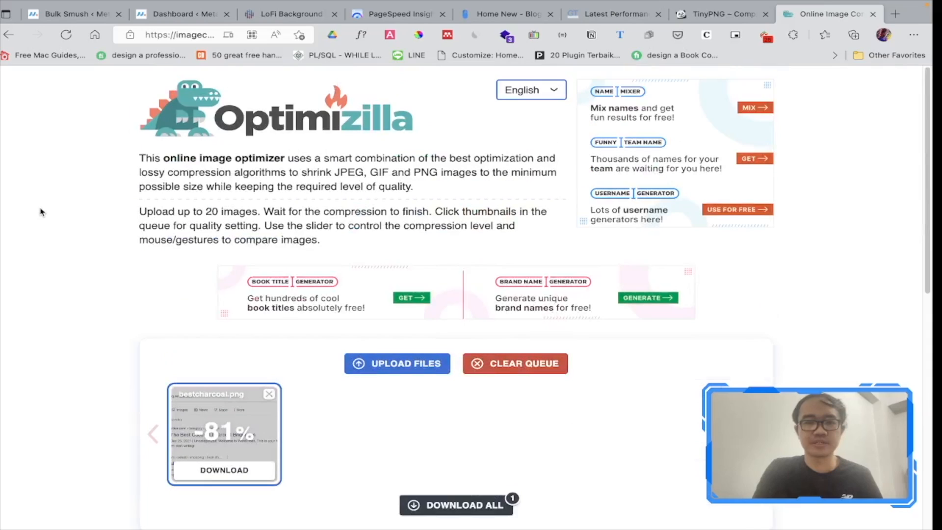
scroll(39, 208, down, 2)
scroll(80, 210, down, 7)
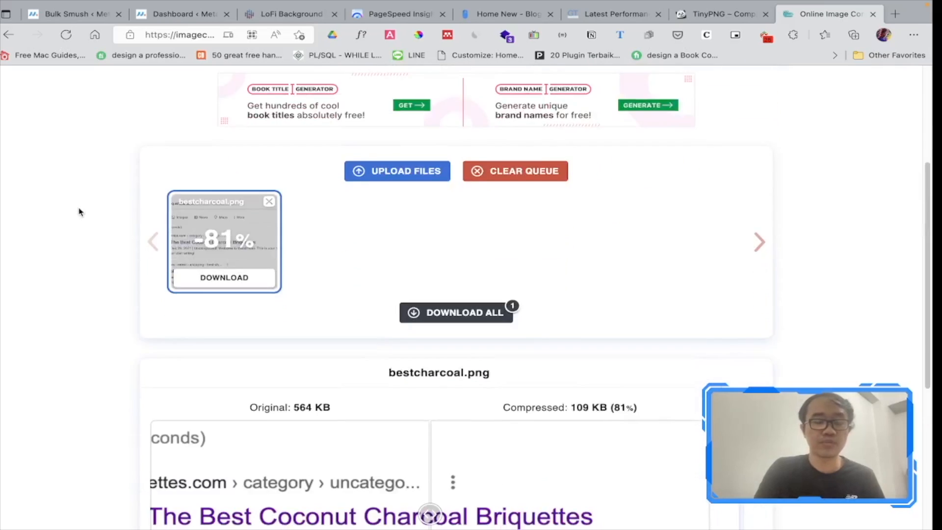
click(471, 260)
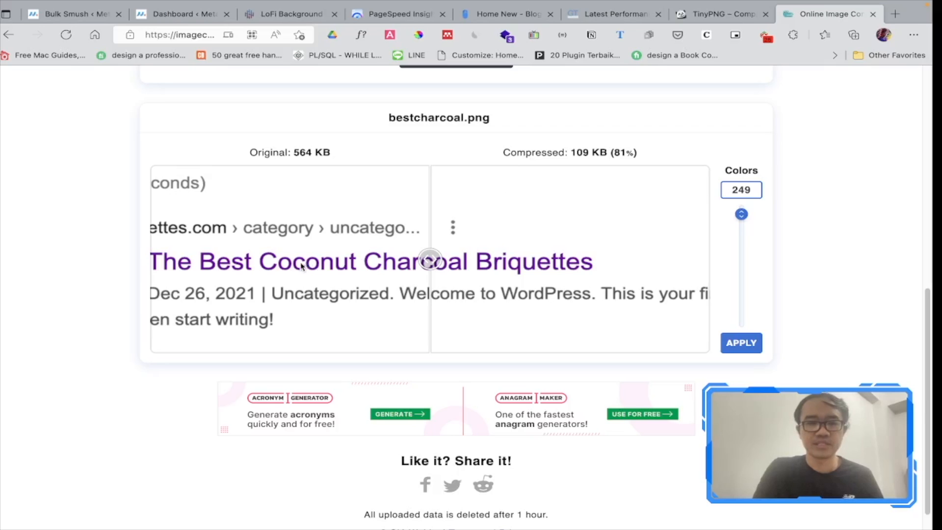
Compare the original and compressed bestcharcoal.png by shifting the preview divider, and check the compressed file size
drag(431, 255, 473, 255)
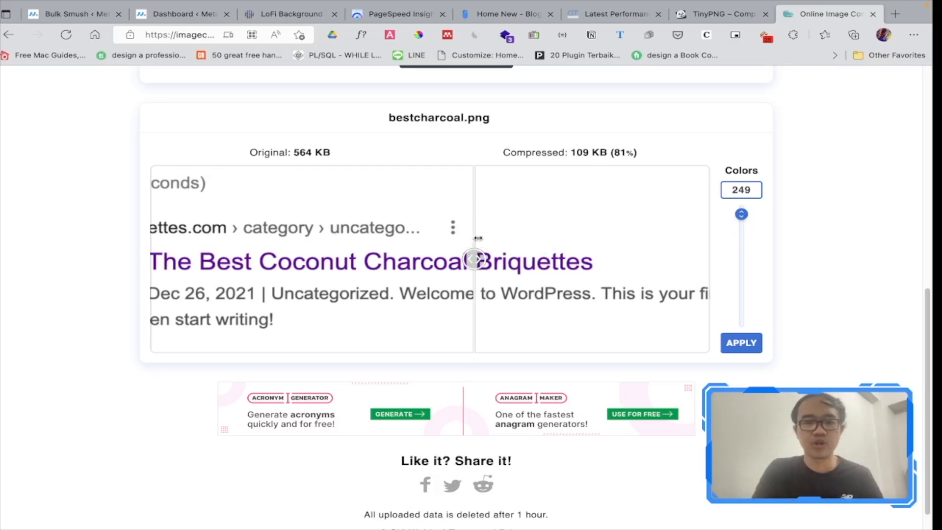
drag(473, 249, 442, 250)
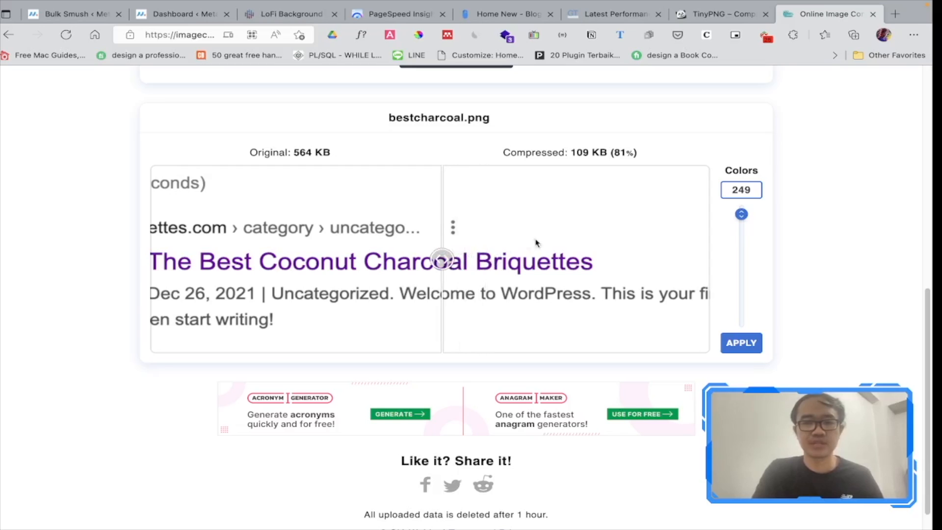
double_click(579, 153)
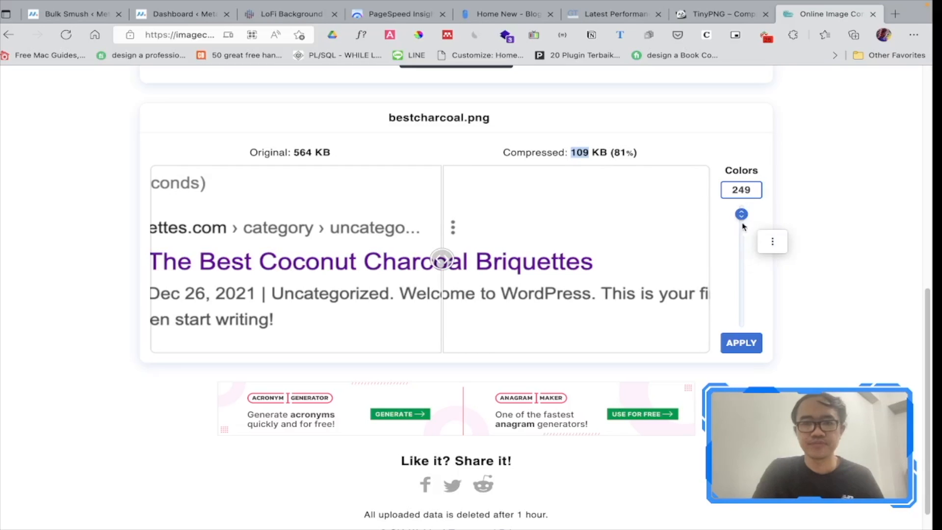
Reduce bestcharcoal.png to 190 and finally 119 colors, compare the preview with the original, and apply the compression
drag(741, 214, 743, 241)
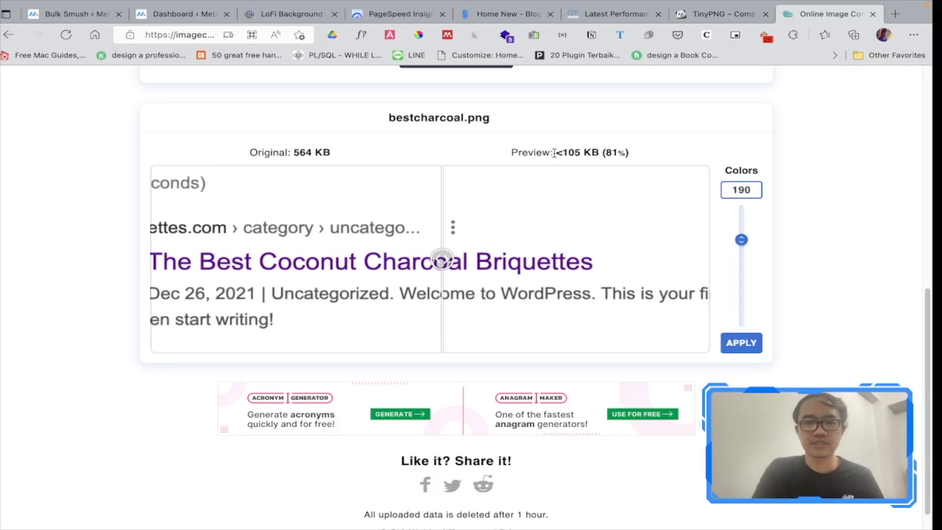
drag(554, 153, 629, 154)
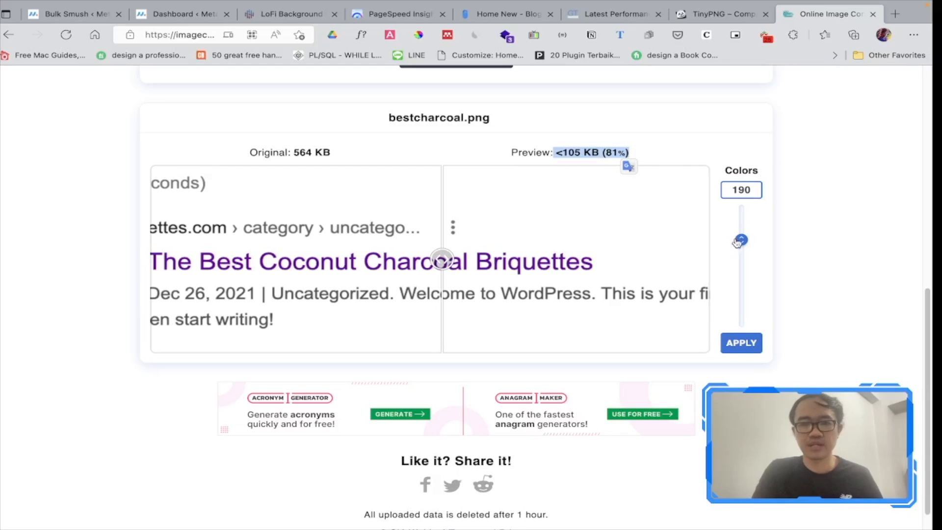
drag(741, 240, 740, 271)
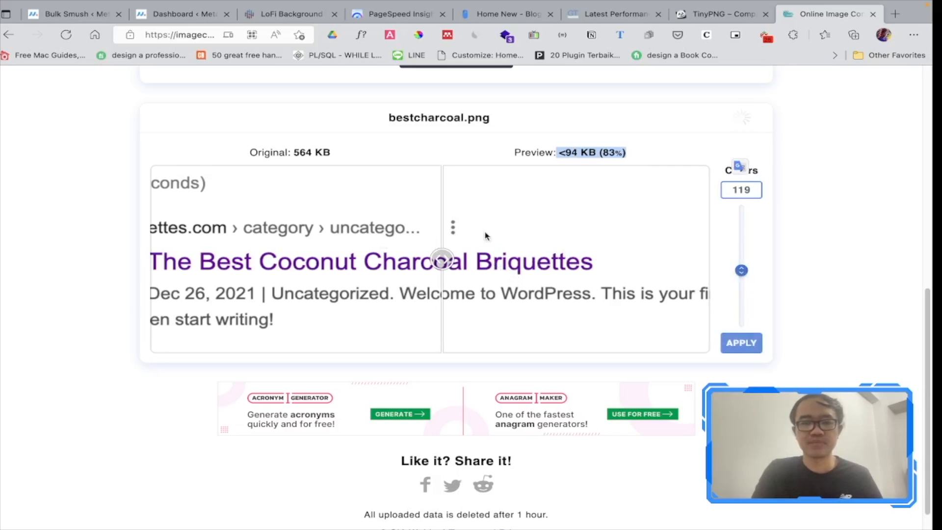
drag(443, 247, 423, 253)
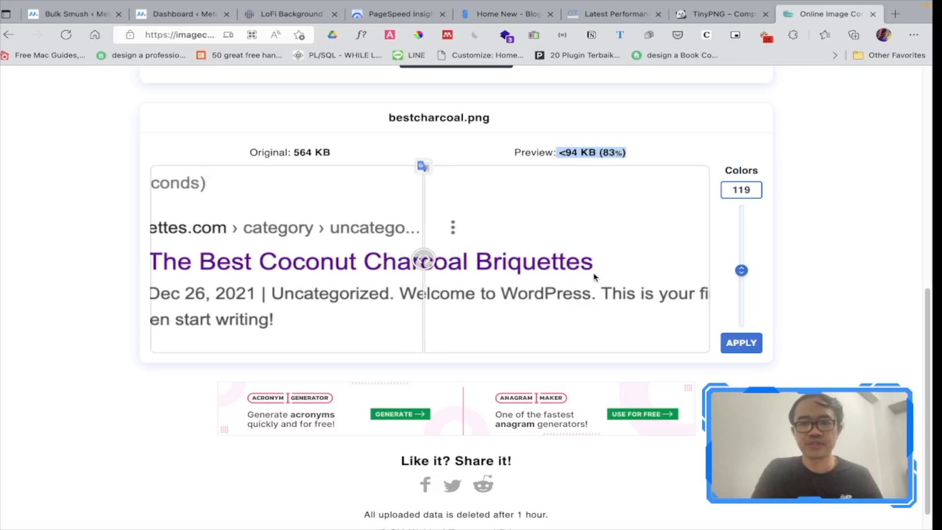
click(751, 347)
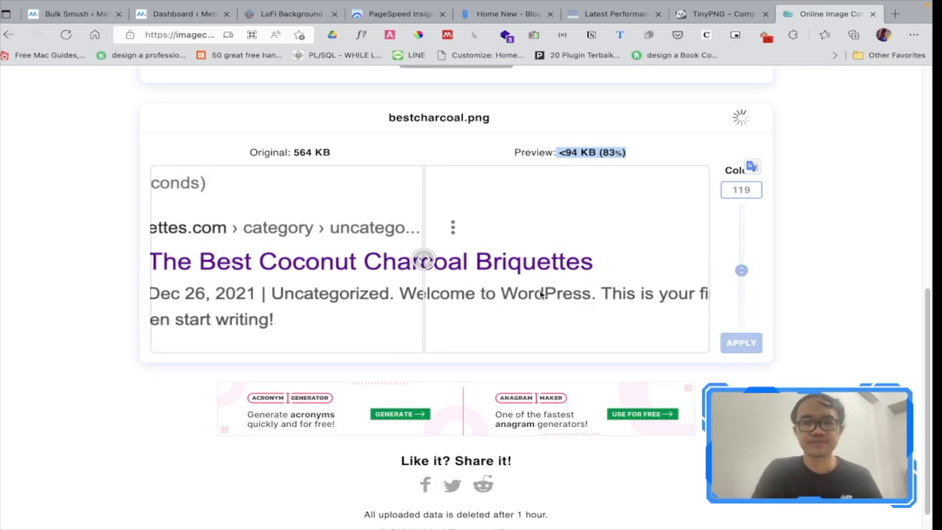
Examine the recompressed bestcharcoal.png in the queue and preview, checking its saved percentage and compressed file size
scroll(381, 275, up, 8)
scroll(383, 276, down, 5)
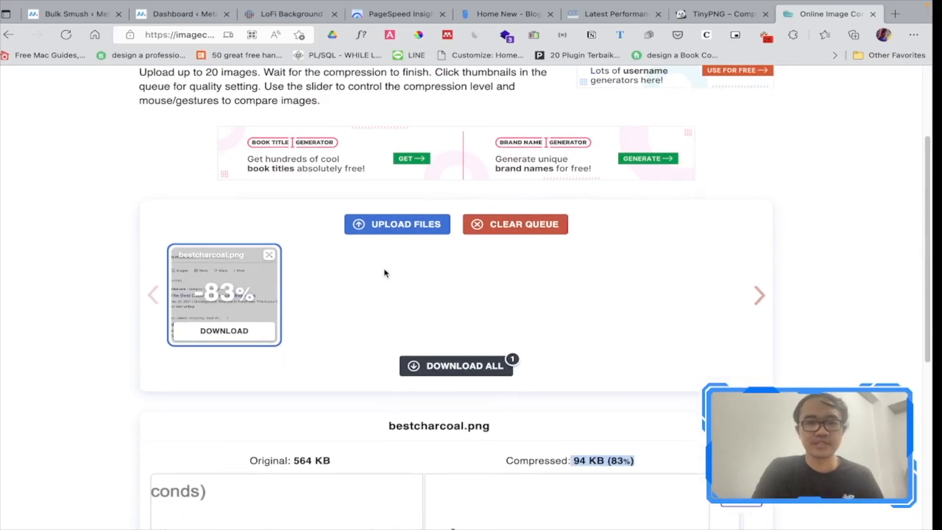
scroll(615, 301, down, 3)
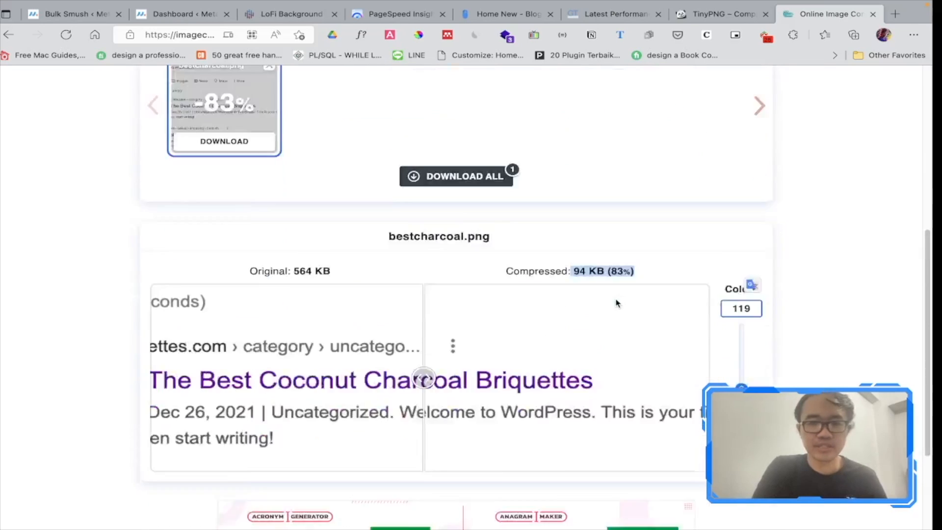
scroll(476, 246, up, 3)
click(510, 247)
scroll(516, 267, down, 2)
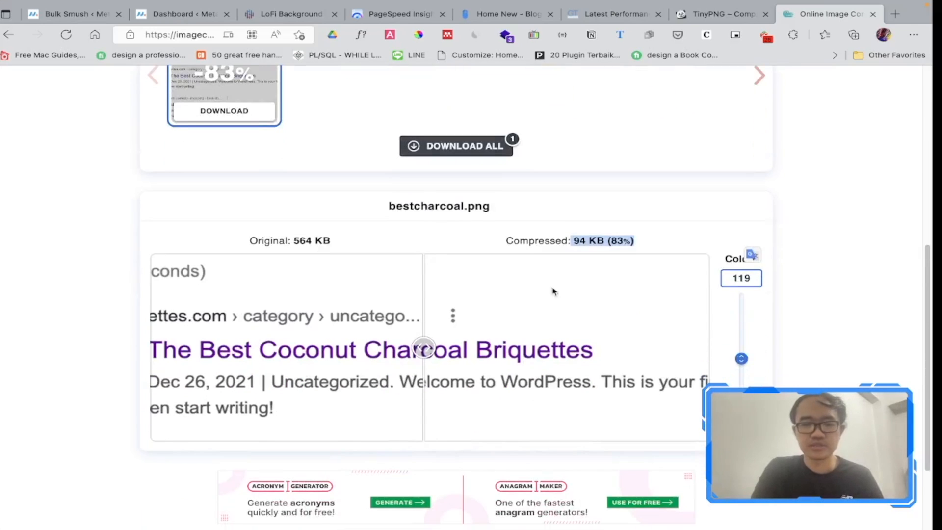
scroll(528, 251, up, 3)
scroll(572, 254, down, 3)
click(578, 235)
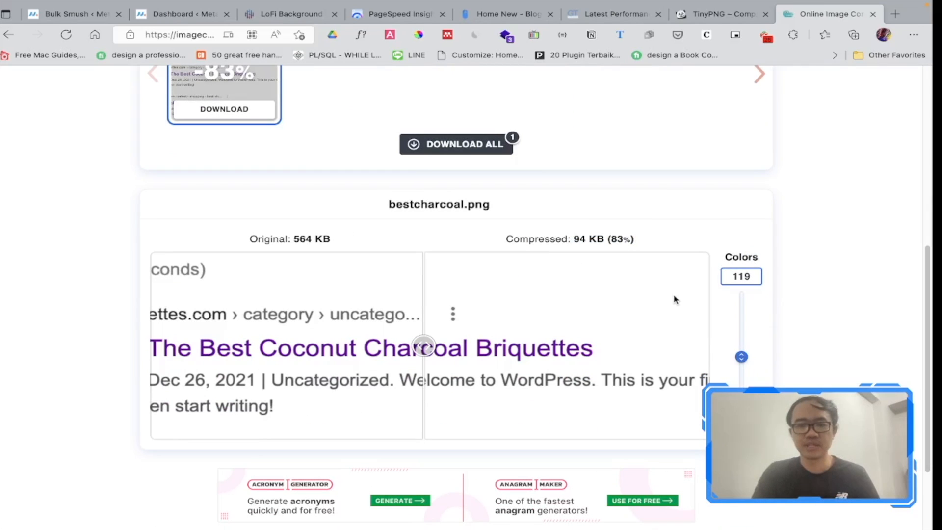
double_click(579, 239)
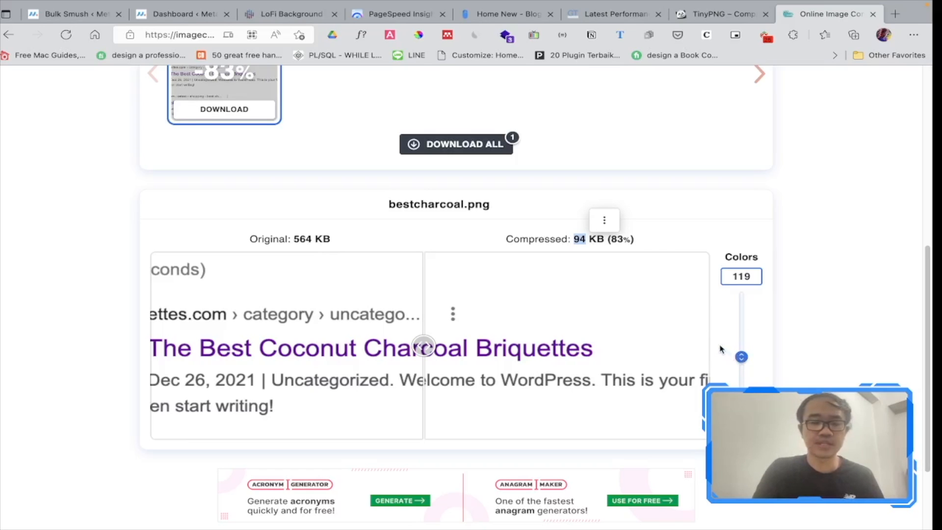
Reduce the bestcharcoal.png color count to 65 and apply the stronger compression
click(741, 357)
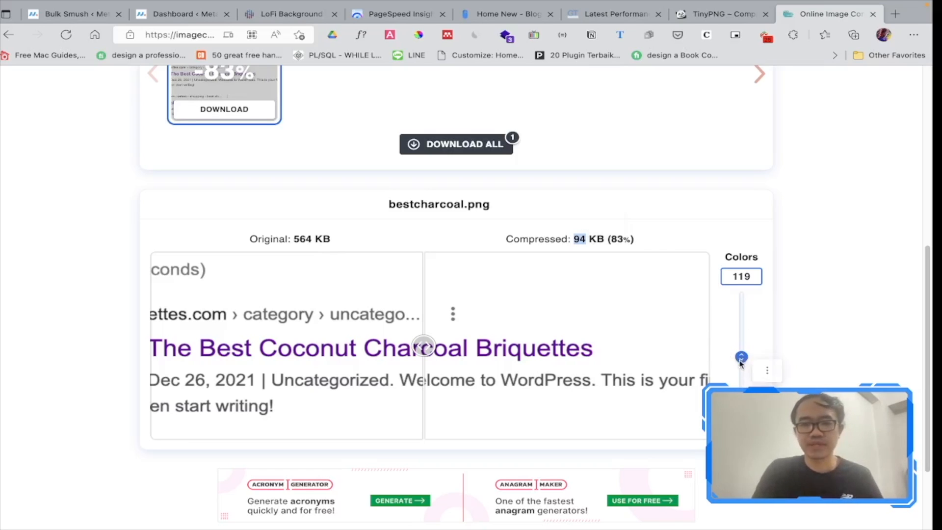
click(599, 255)
drag(741, 357, 746, 382)
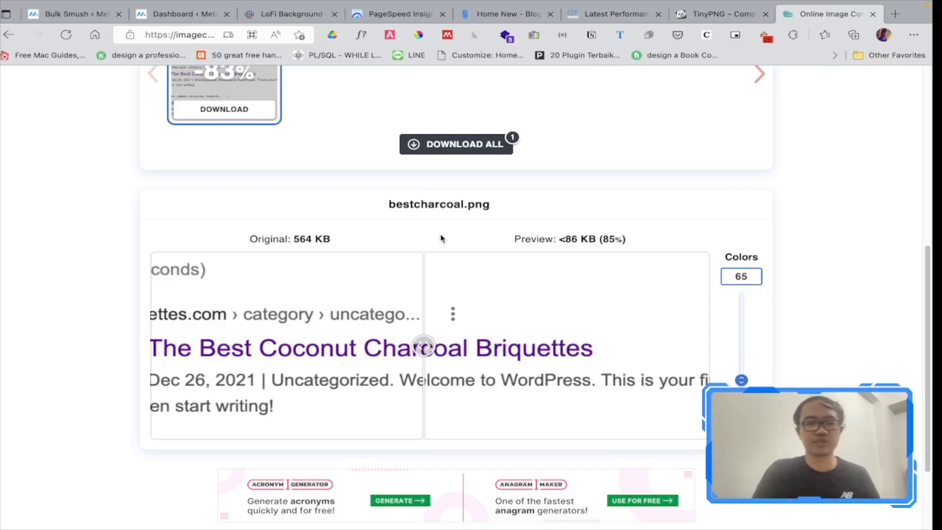
click(742, 428)
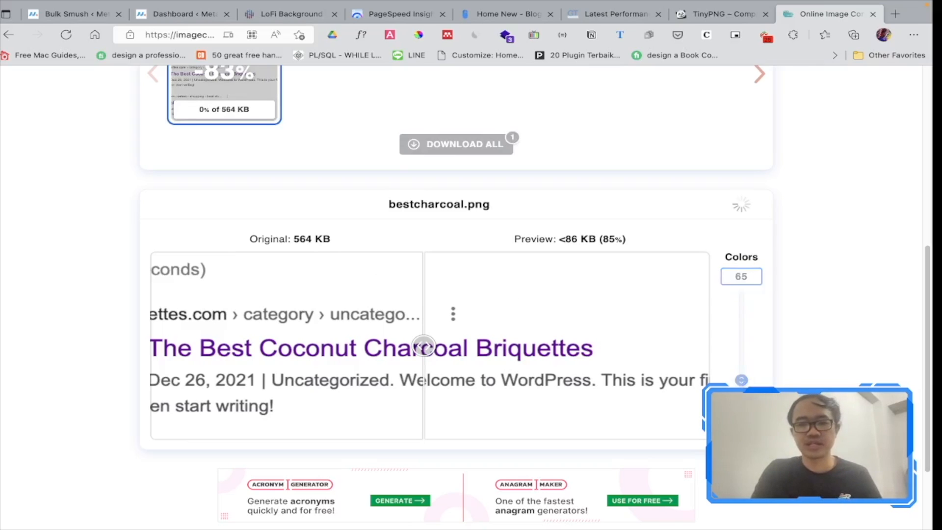
Compare the original and compressed file sizes of the 65-color bestcharcoal.png and review its saved percentage in the queue
scroll(133, 177, up, 2)
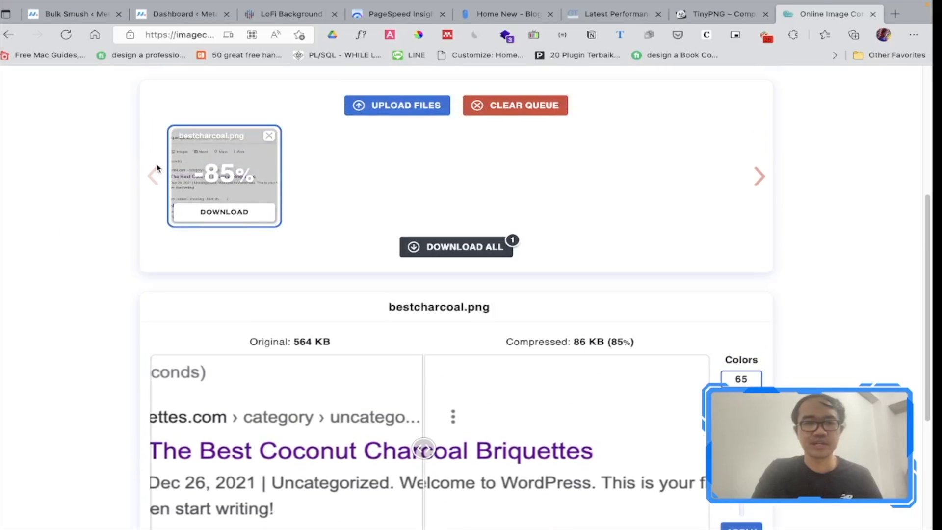
scroll(433, 336, down, 2)
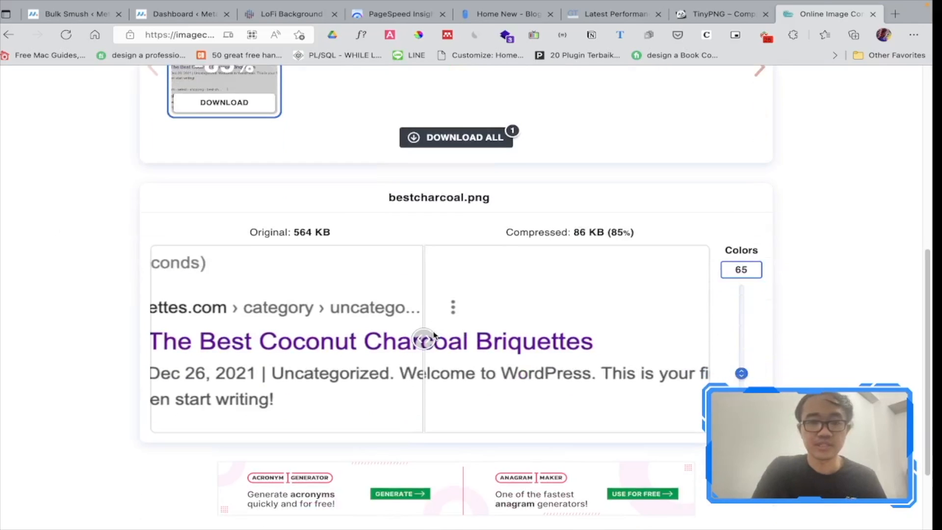
scroll(168, 187, up, 2)
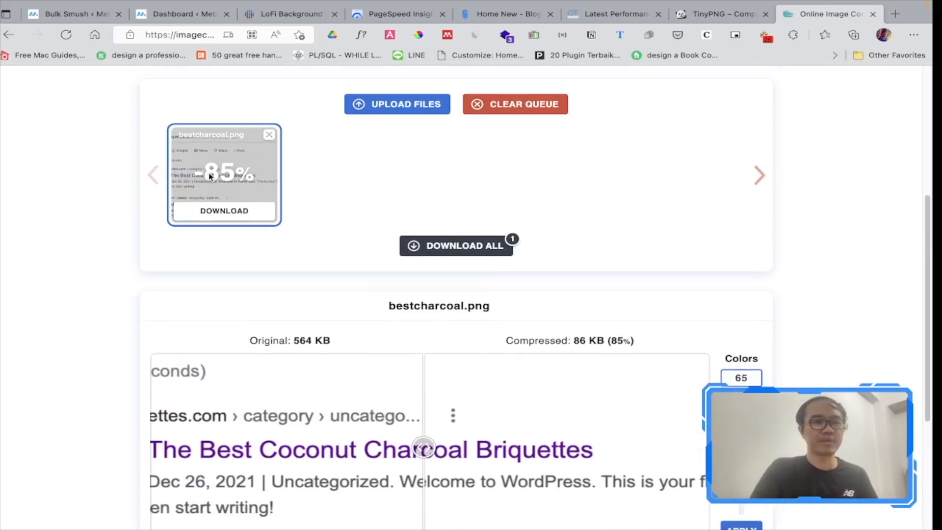
scroll(532, 328, down, 1)
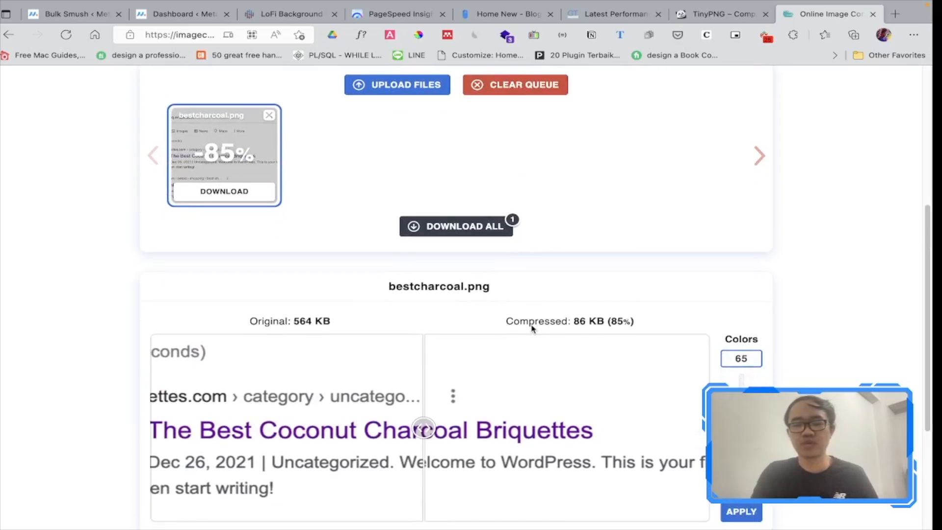
double_click(302, 321)
click(308, 327)
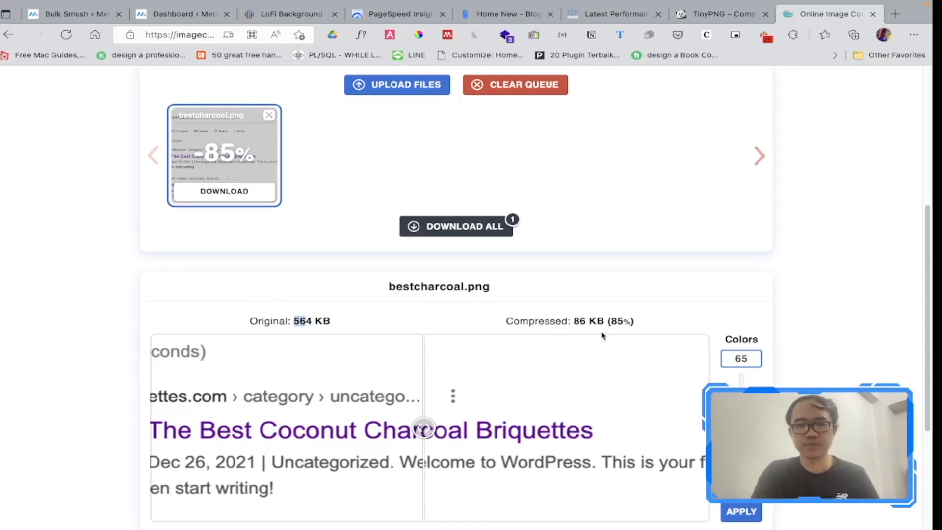
double_click(578, 321)
scroll(102, 277, down, 4)
scroll(101, 270, up, 10)
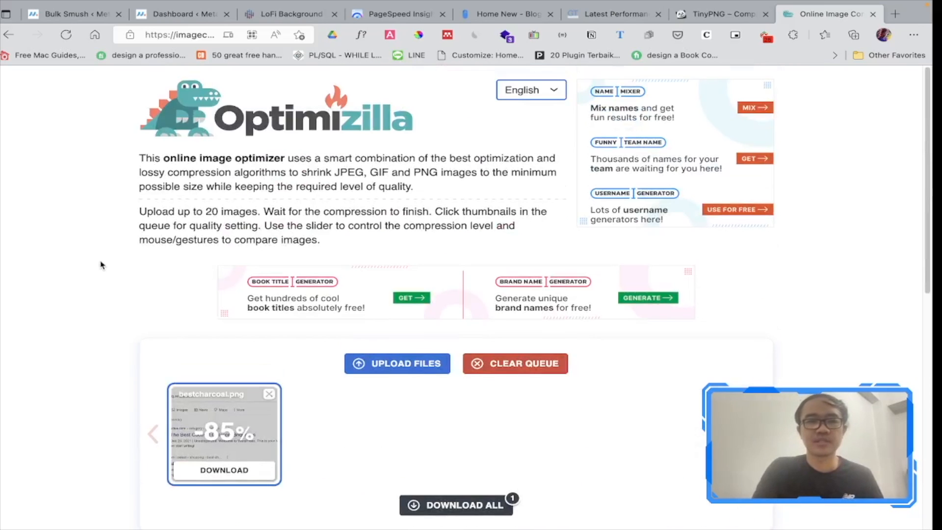